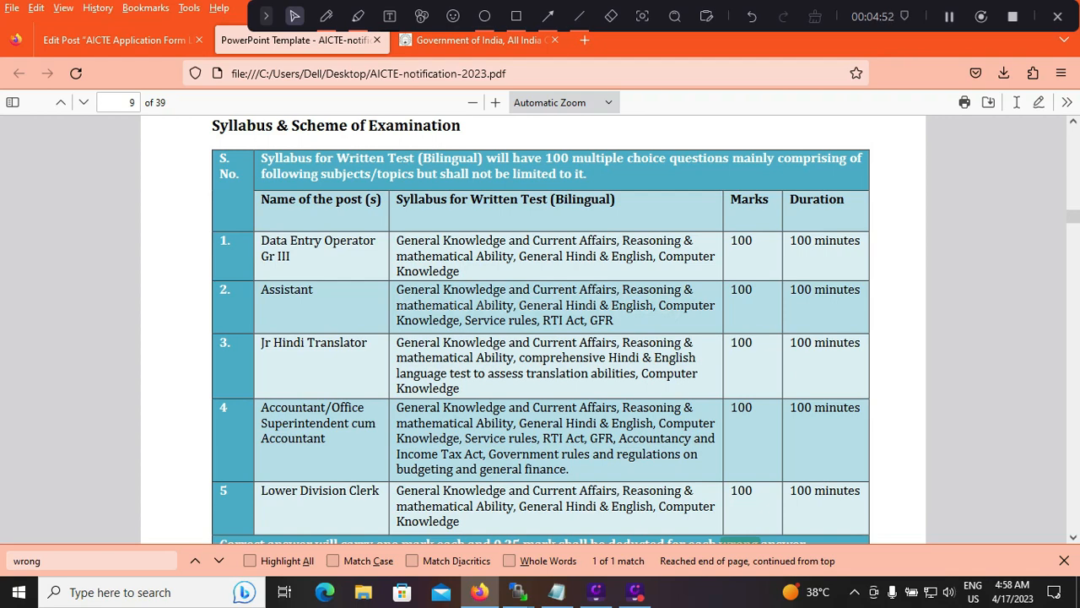
Mark the minimum percentages for UR, OBC/EWS and all other categories with red pen strokes in the notification PDF
left_click(326, 16)
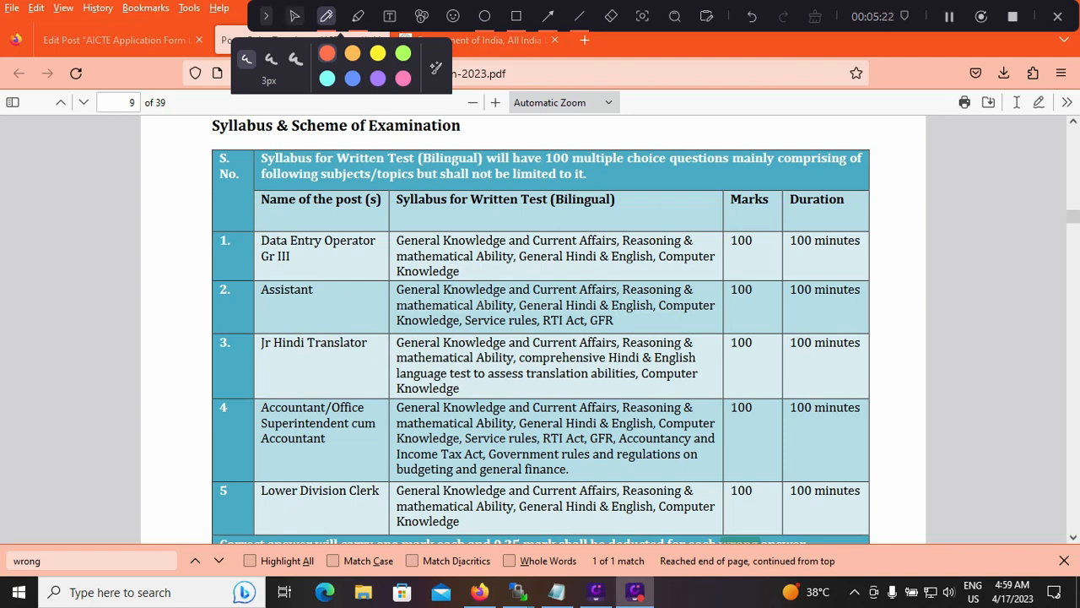
left_click(295, 16)
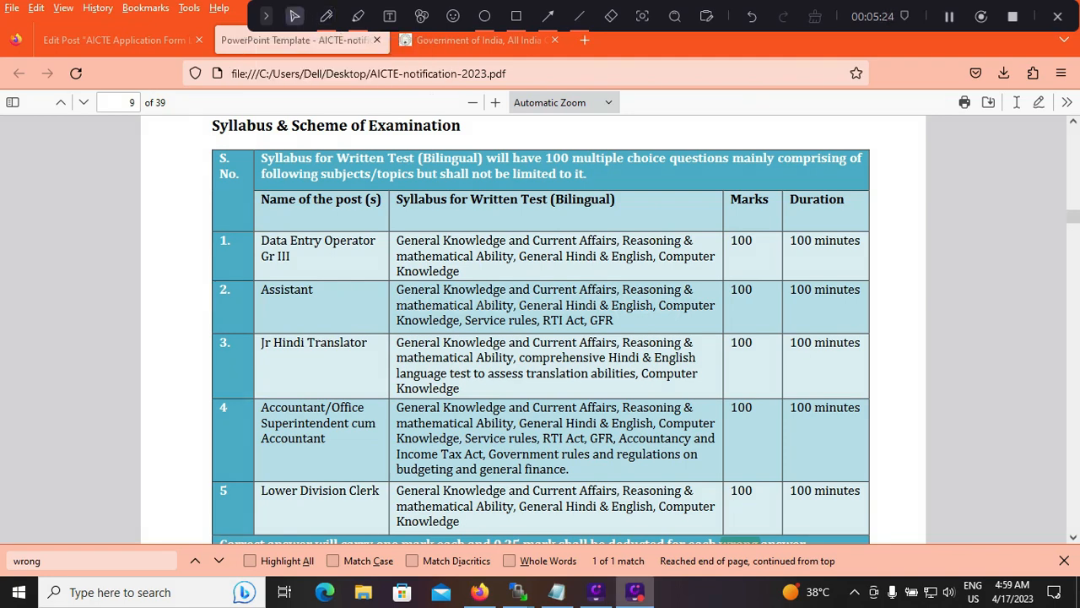
scroll(540, 329, "down", 2)
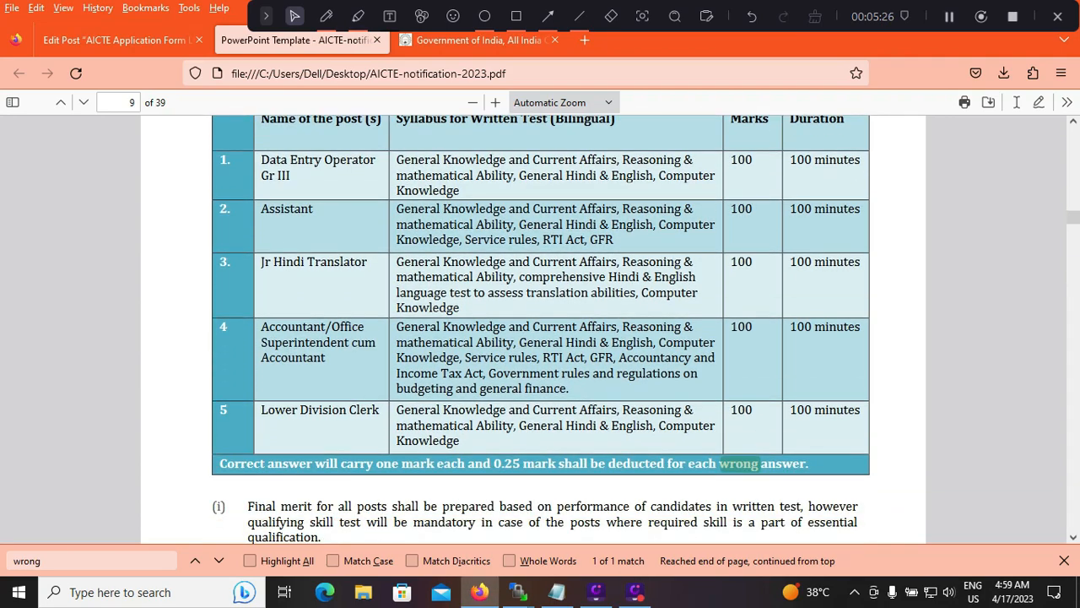
scroll(540, 329, "down", 10)
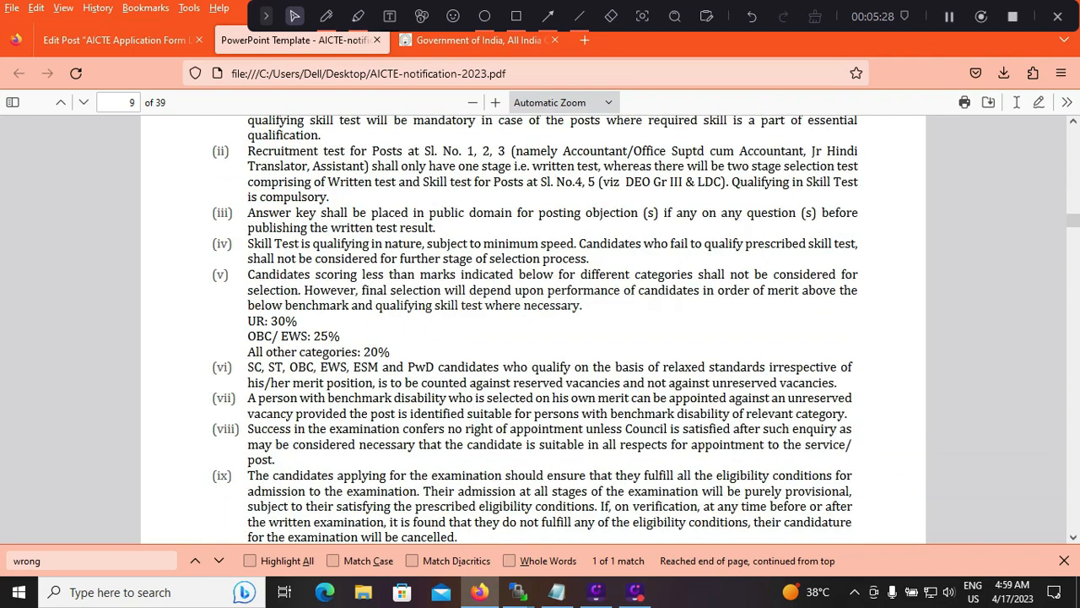
left_click(326, 16)
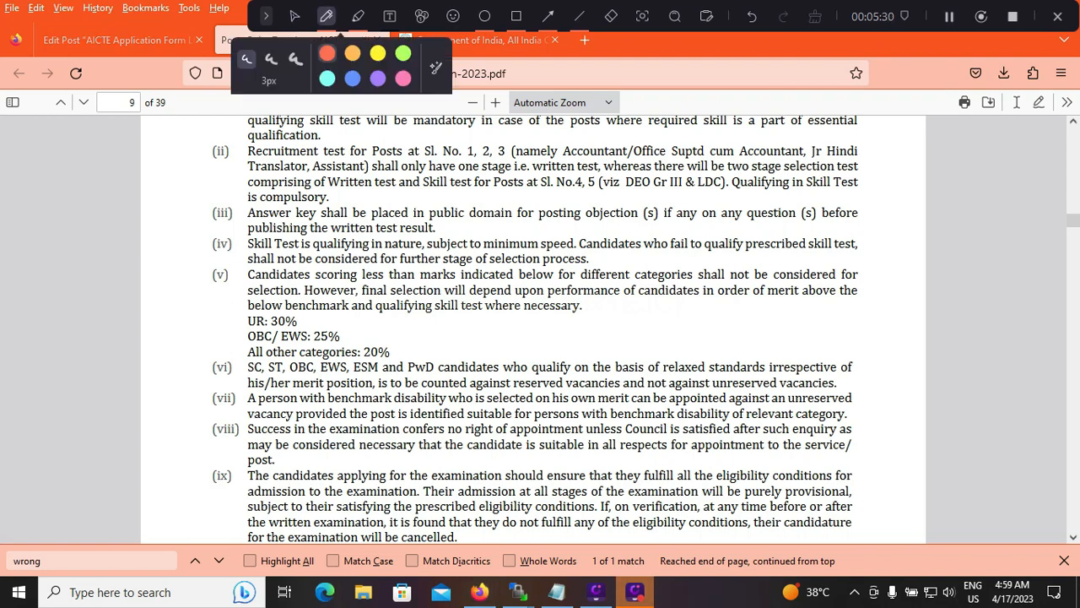
left_click_drag(312, 323, 343, 309)
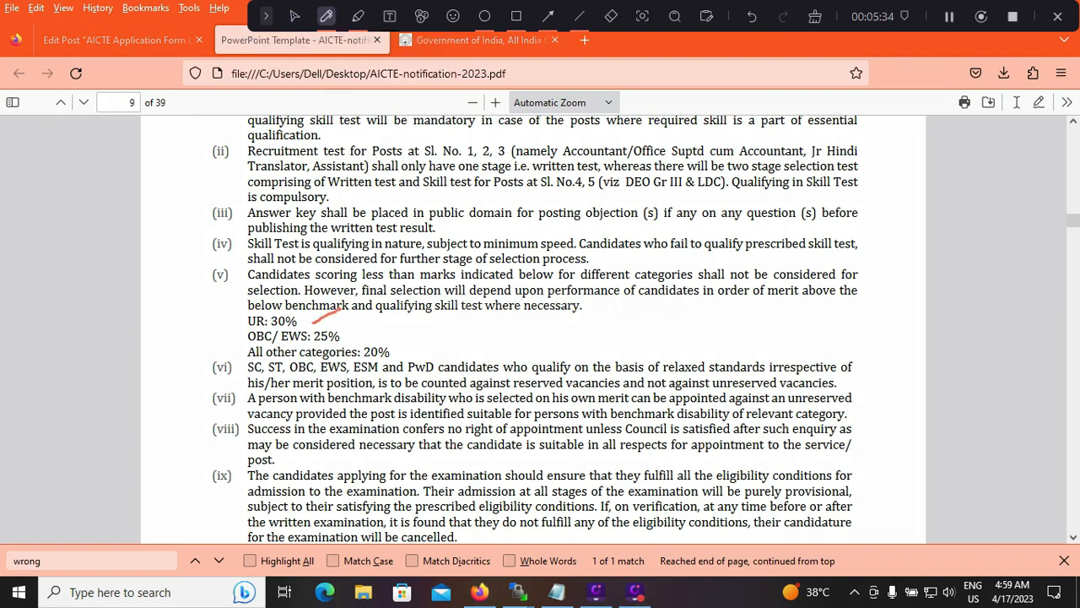
left_click_drag(351, 337, 409, 303)
left_click_drag(411, 356, 449, 341)
Erase the pen strokes beside the category percentages and return to the normal pointer
left_click(611, 16)
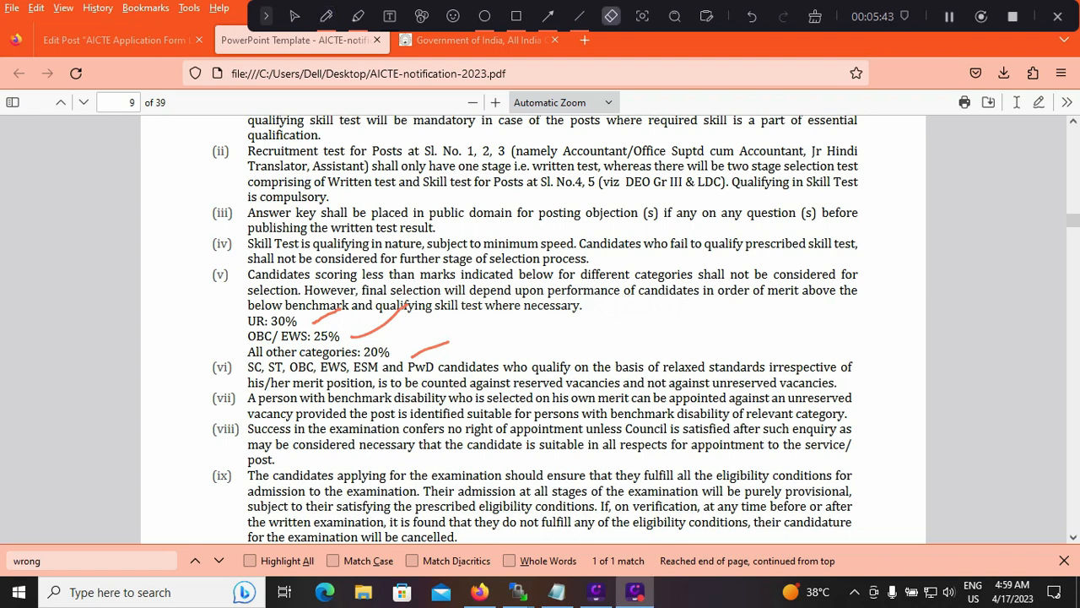
left_click_drag(327, 316, 432, 347)
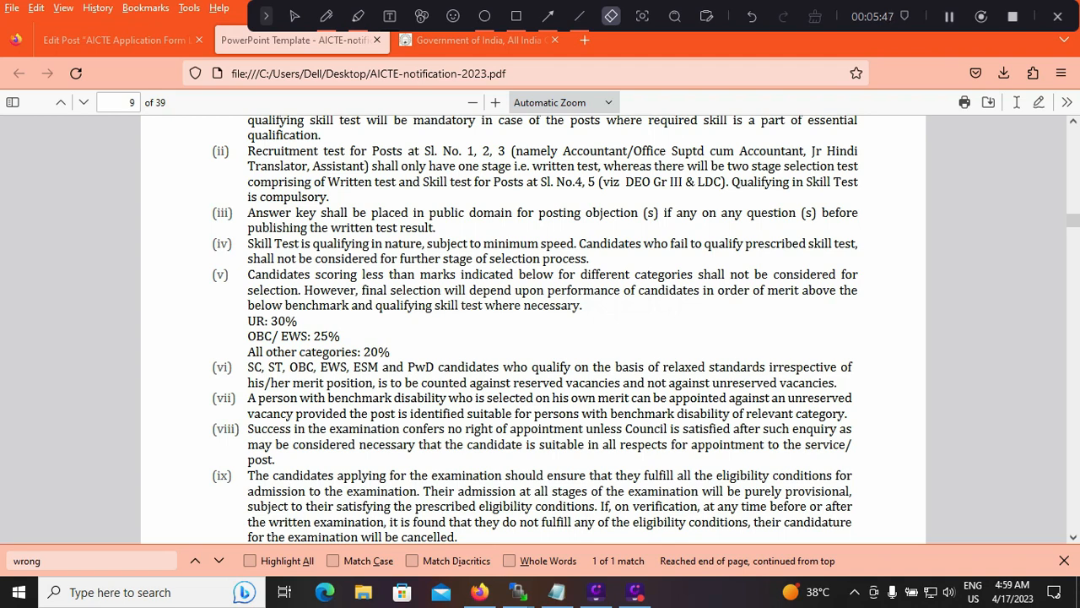
left_click(294, 16)
Examine the draft AICTE recruitment post, including its overview, selection procedure, important links and FAQ sections
left_click(114, 40)
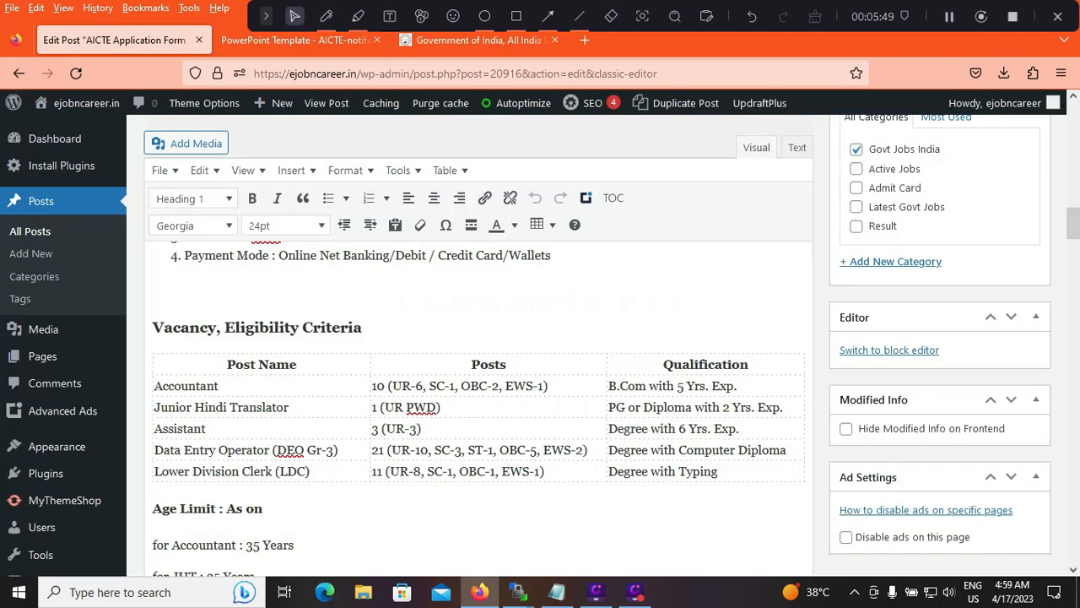
scroll(478, 405, "up", 10)
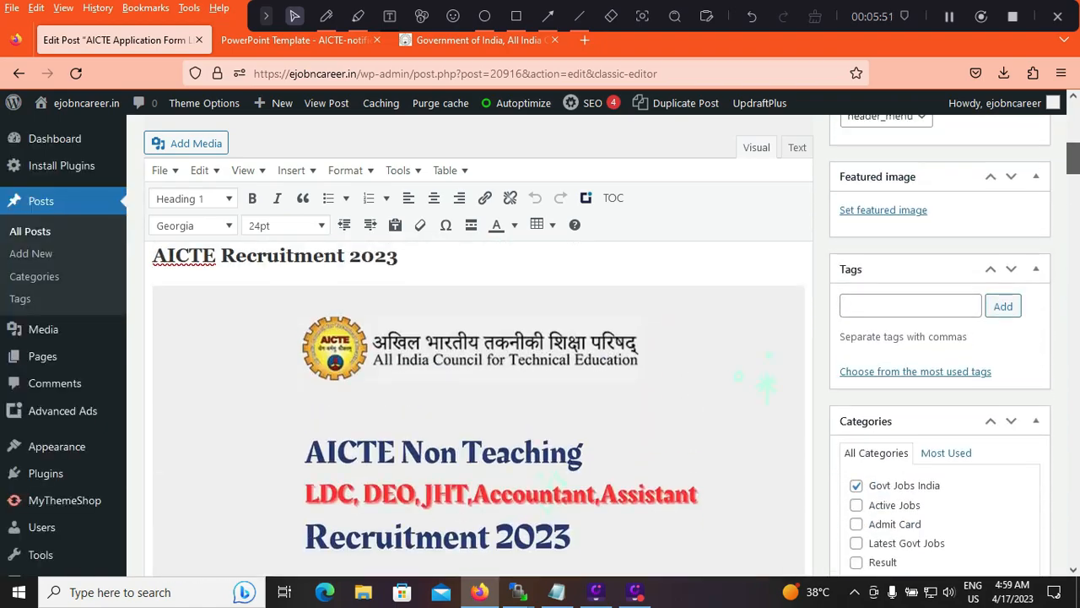
scroll(478, 405, "up", 3)
scroll(478, 405, "up", 5)
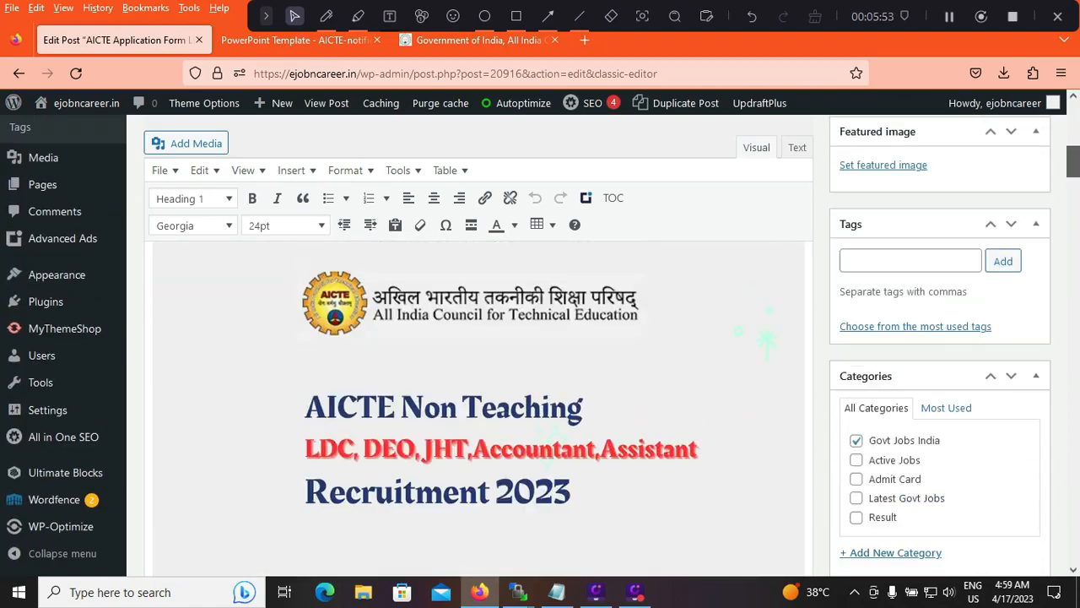
scroll(477, 405, "down", 15)
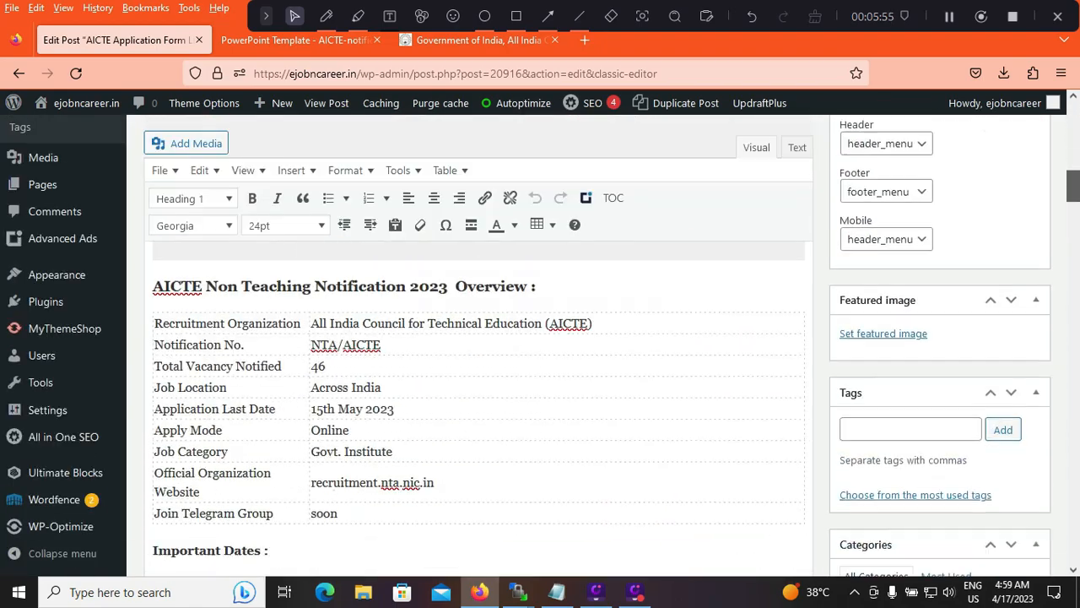
scroll(478, 406, "down", 15)
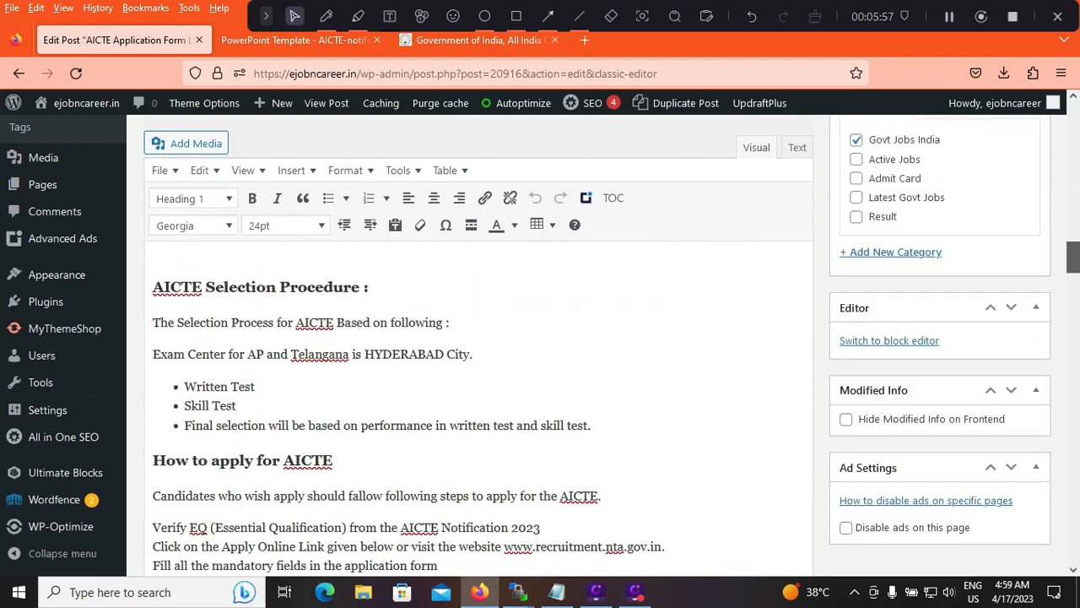
scroll(477, 346, "up", 1)
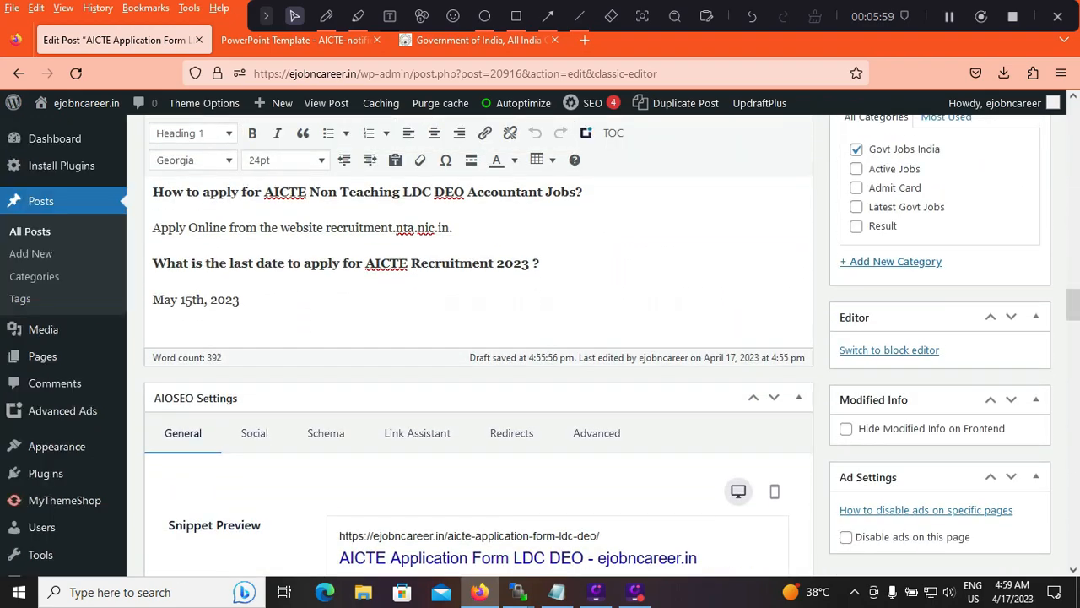
scroll(477, 346, "up", 4)
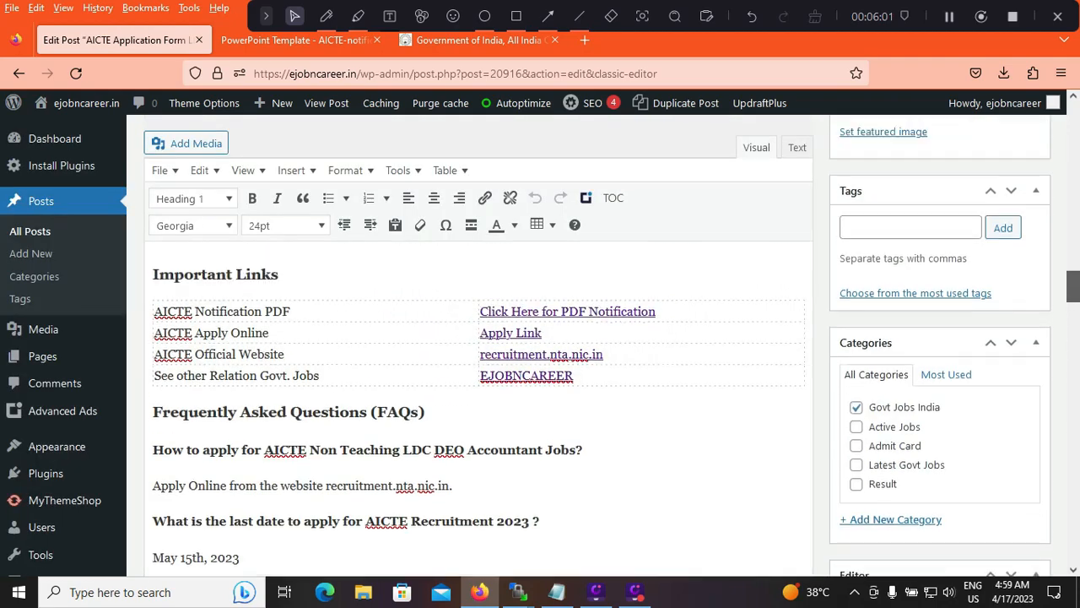
Close the notification PDF and open AICTE Recruitment Examination 2023 from the recruitment.nta.nic.in home page
left_click(479, 40)
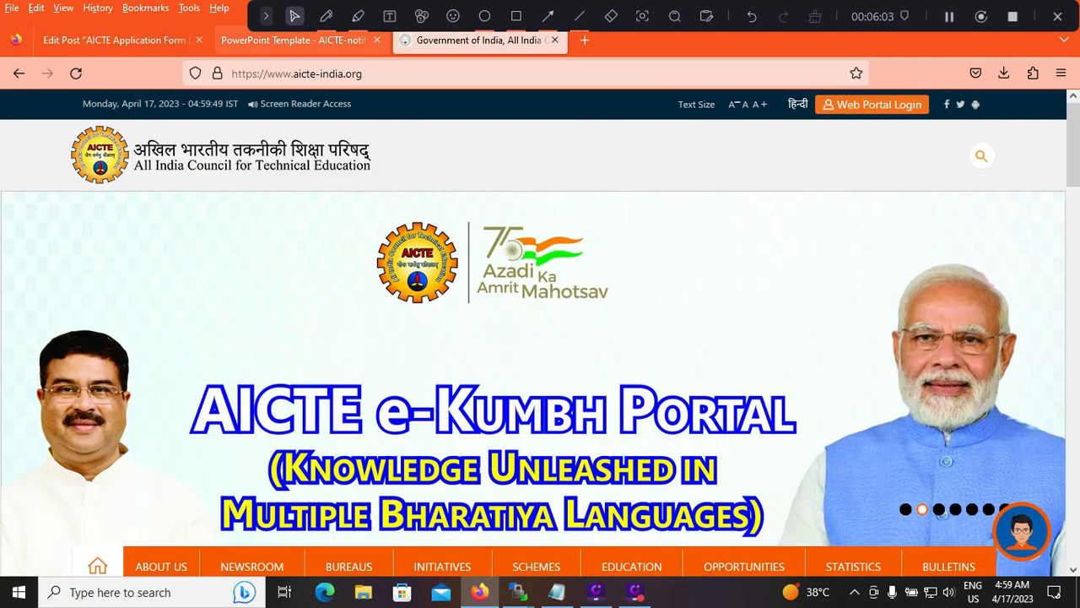
left_click(297, 40)
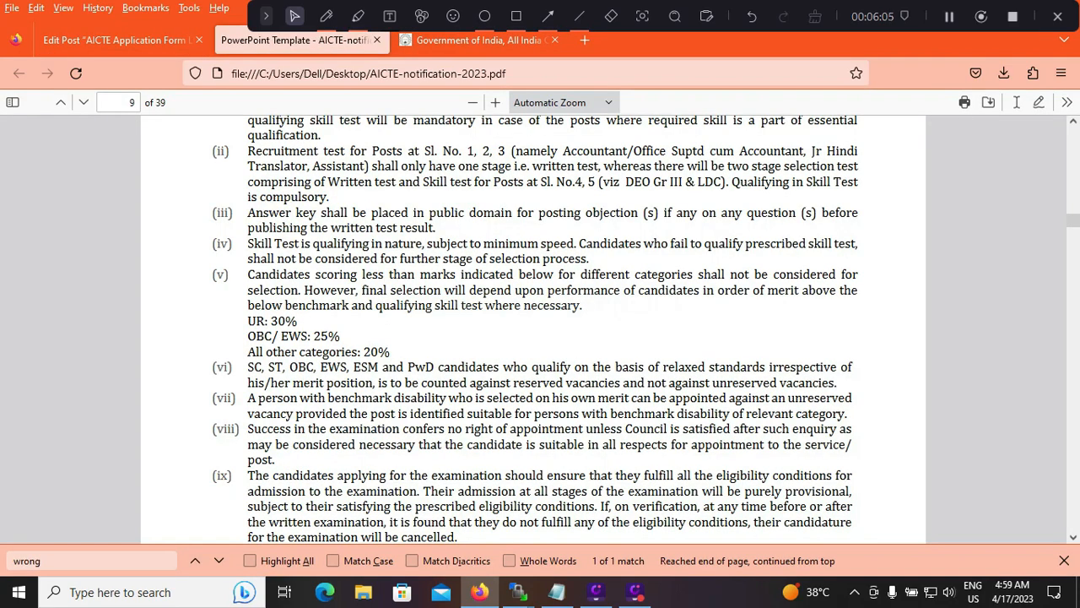
key("ctrl+w")
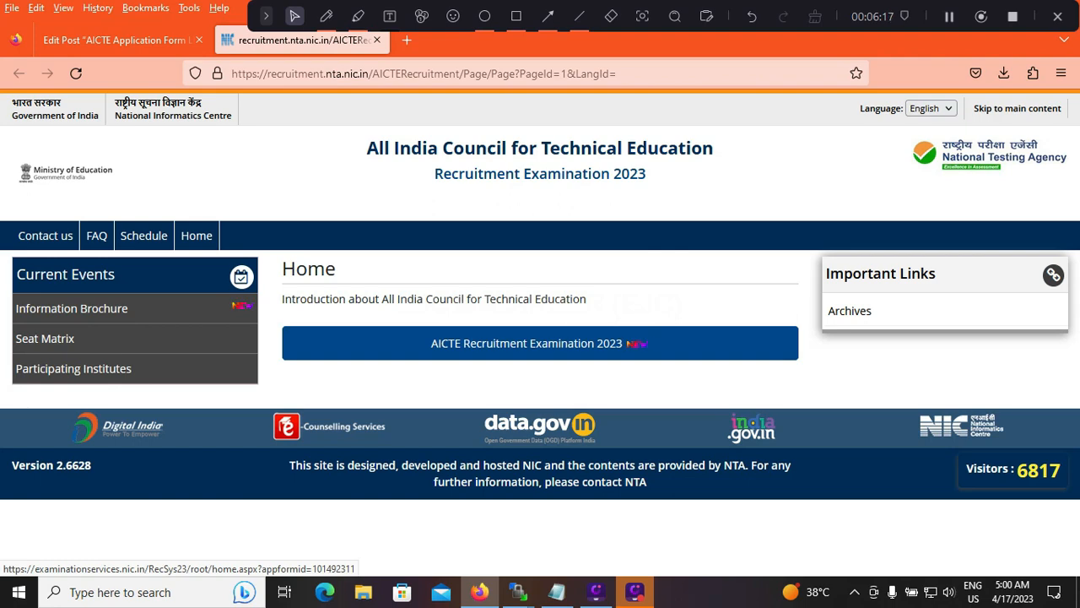
left_click(541, 343)
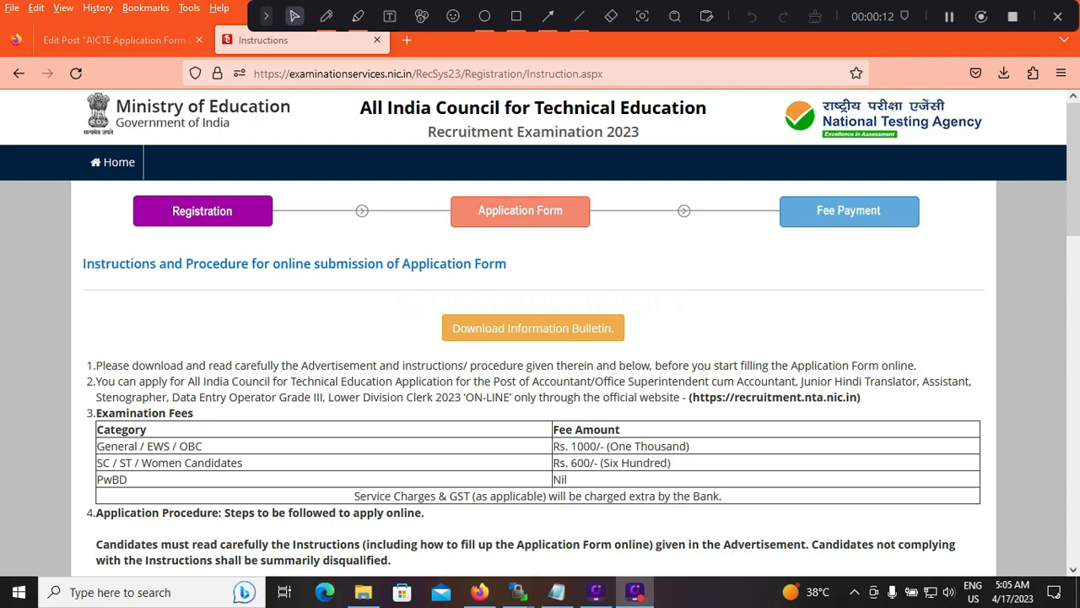
Highlight the upload requirements for the candidate's scanned photograph and signature under Step 2 of the instructions
scroll(540, 337, "down", 2)
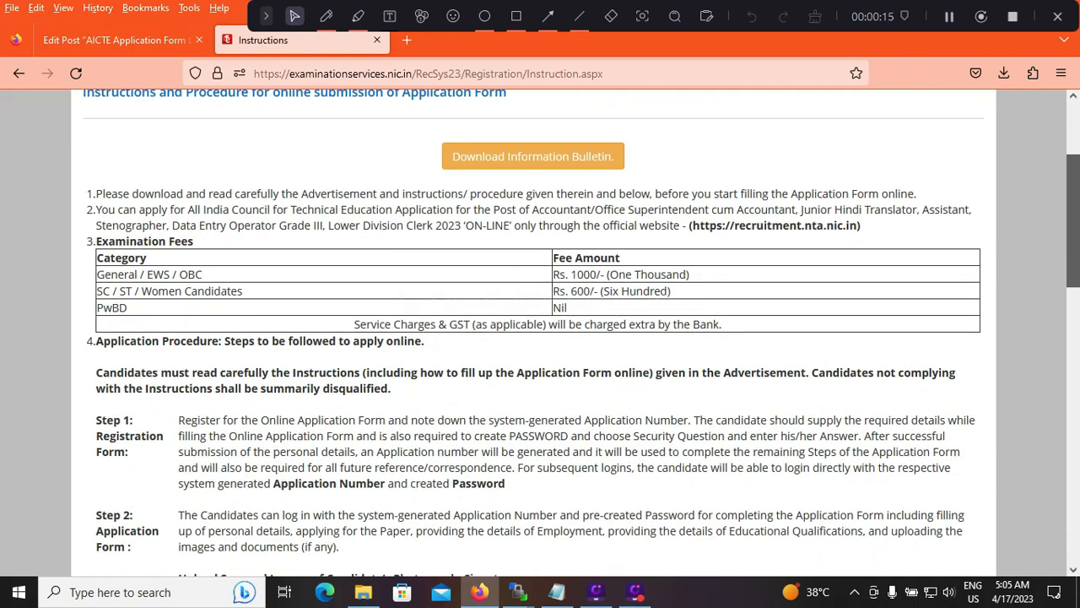
scroll(540, 337, "down", 3)
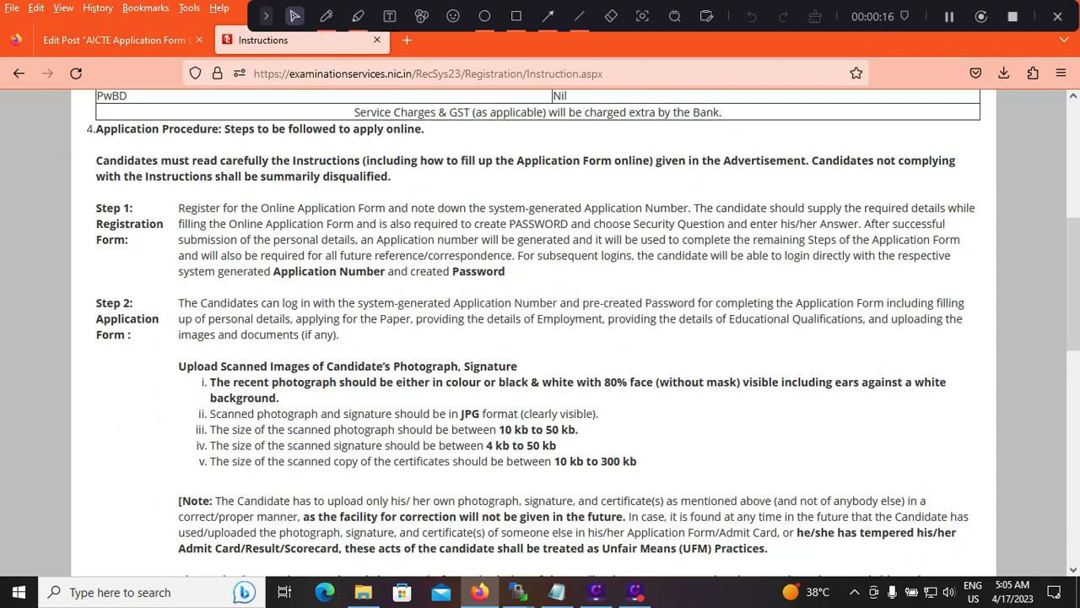
left_click_drag(187, 366, 638, 461)
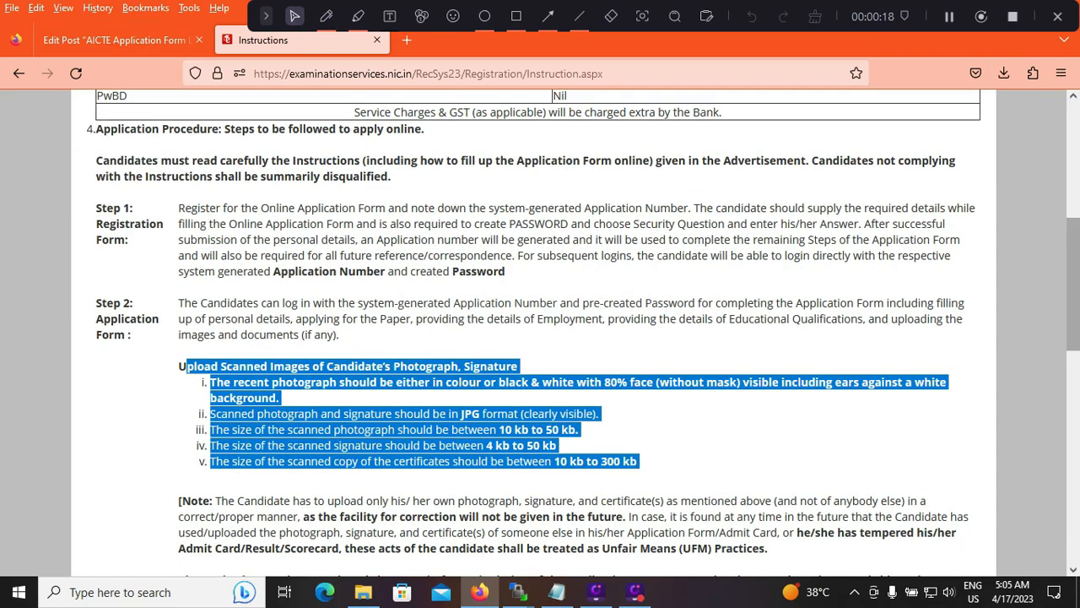
Accept the declaration about having downloaded and read the Information Bulletin and proceed to the registration form
scroll(540, 338, "down", 2)
scroll(540, 337, "down", 4)
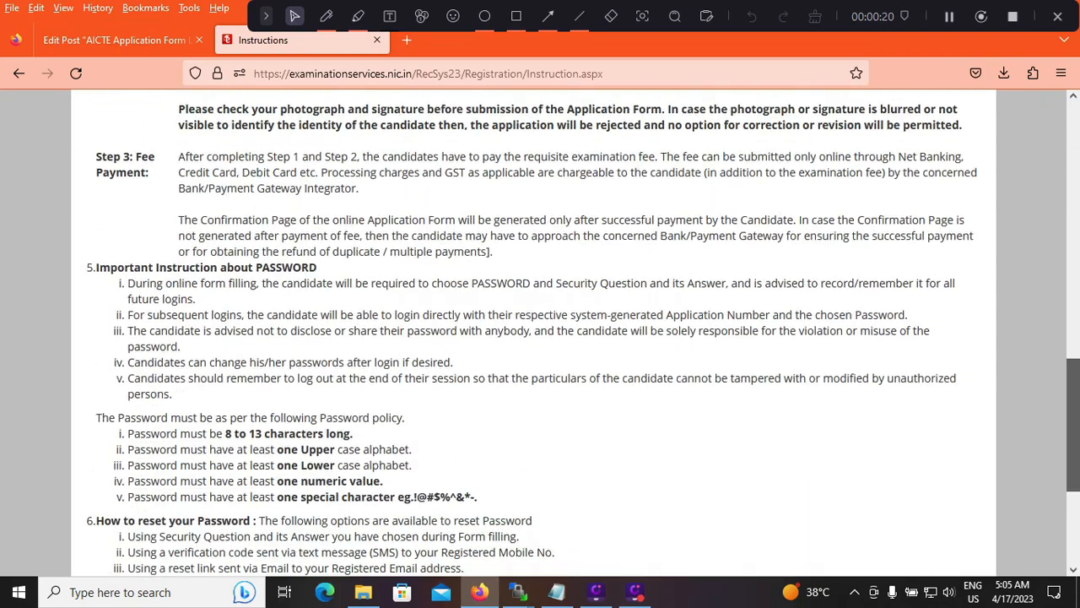
left_click_drag(1073, 424, 1072, 490)
left_click(89, 412)
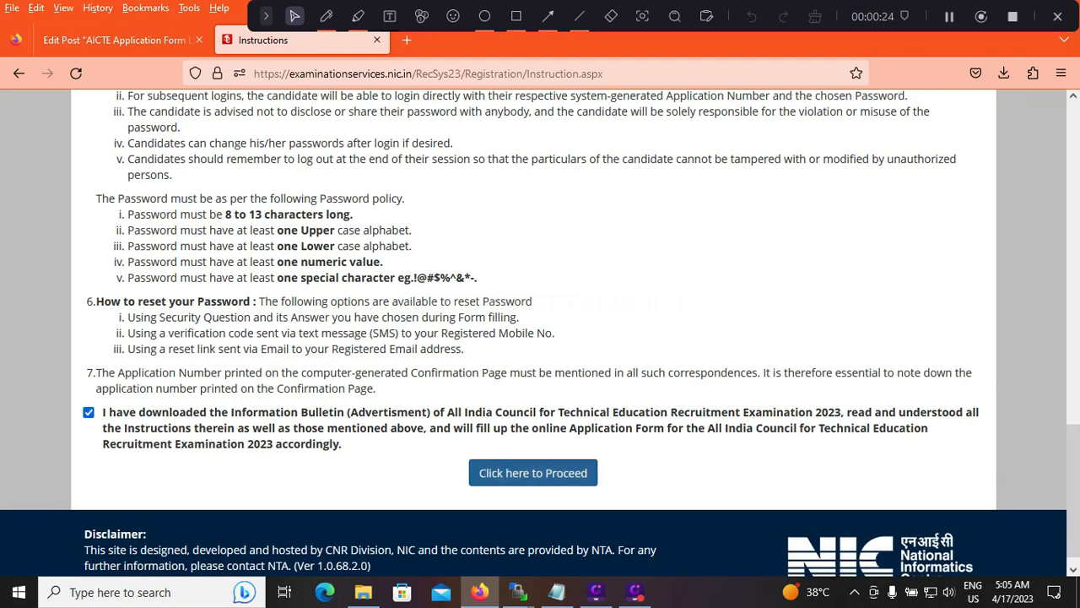
left_click(533, 472)
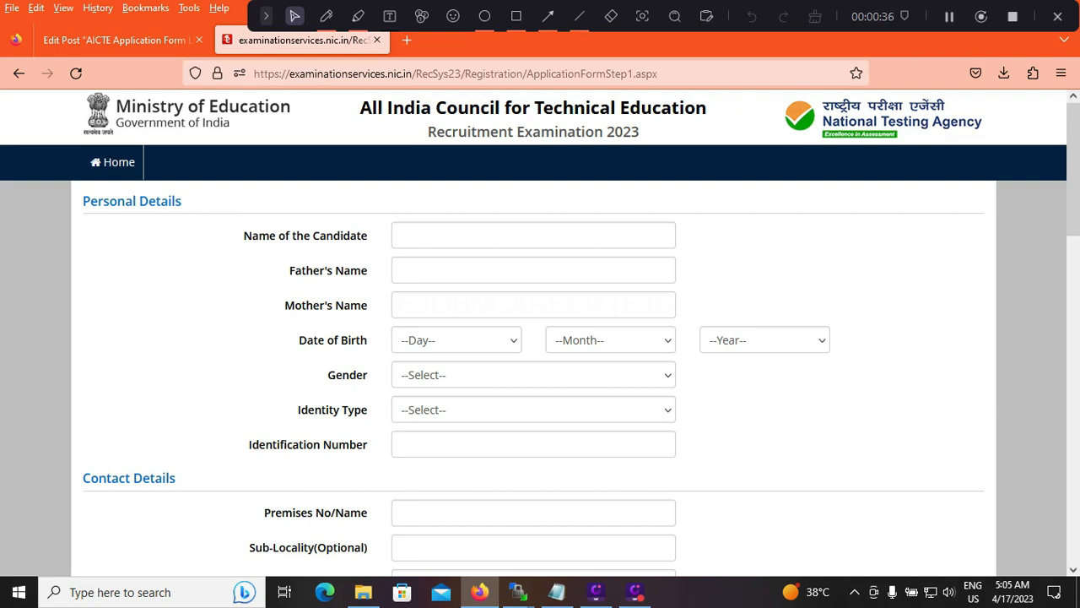
View the entry guidance for the candidate's name, father's name and mother's name fields
left_click(534, 235)
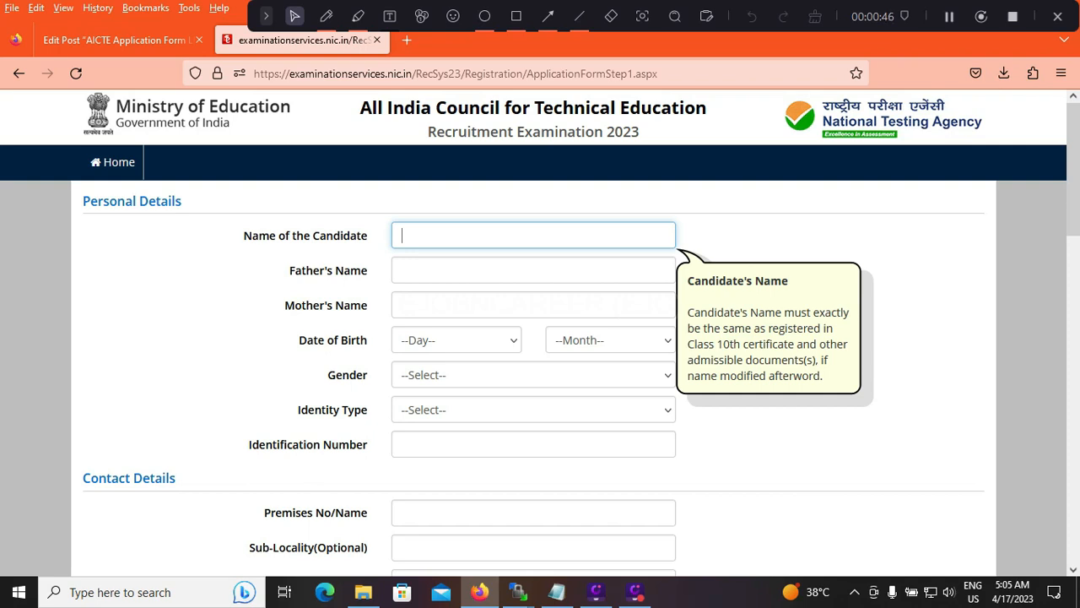
left_click(533, 270)
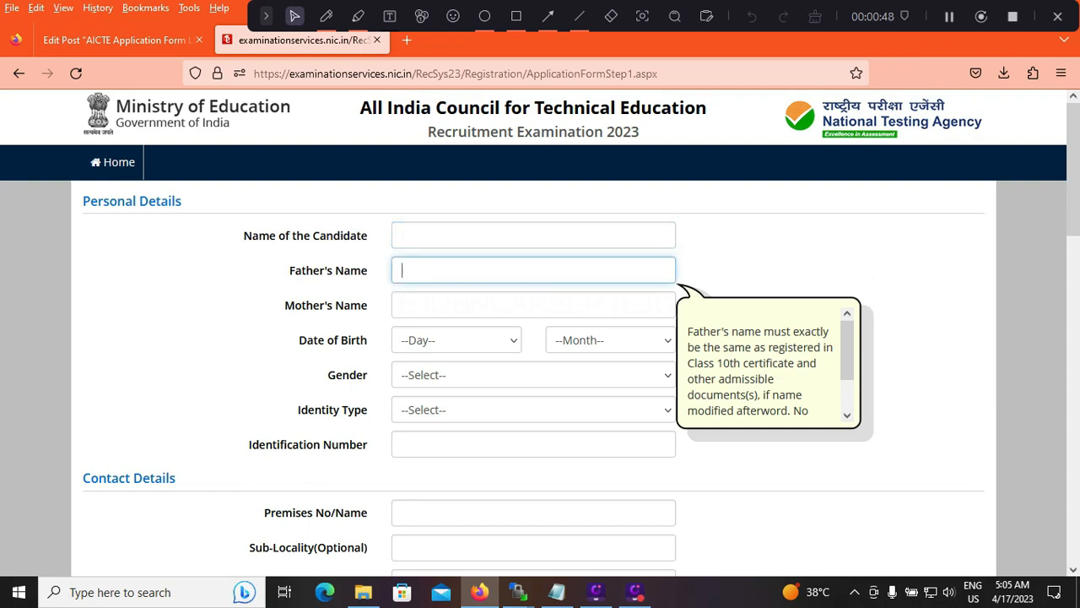
key("Tab")
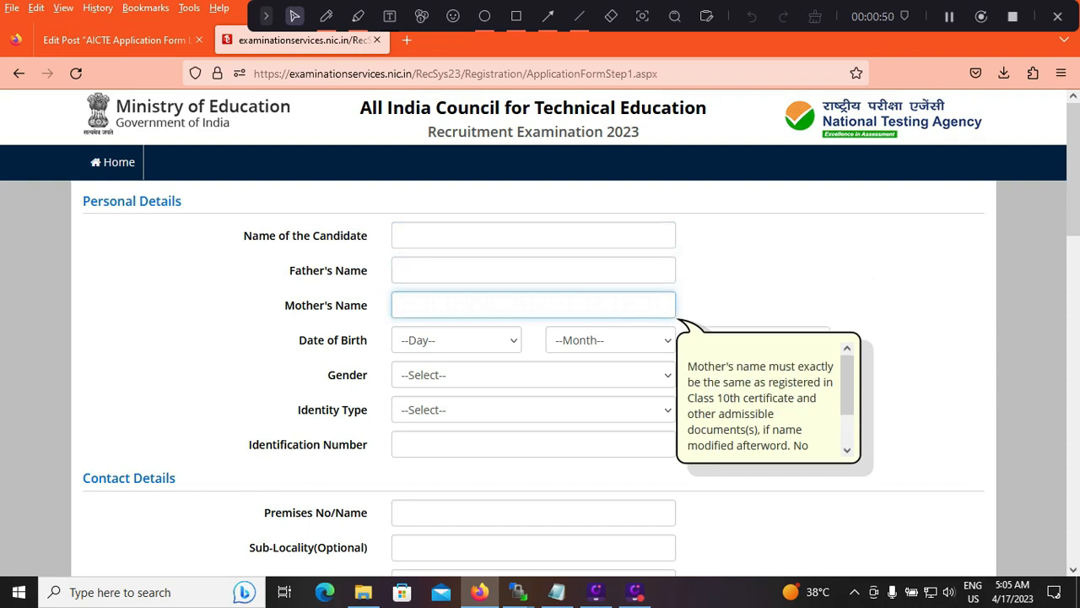
Fill in the day, month and year of the candidate's date of birth and set the gender to Male
left_click(456, 340)
left_click(449, 103)
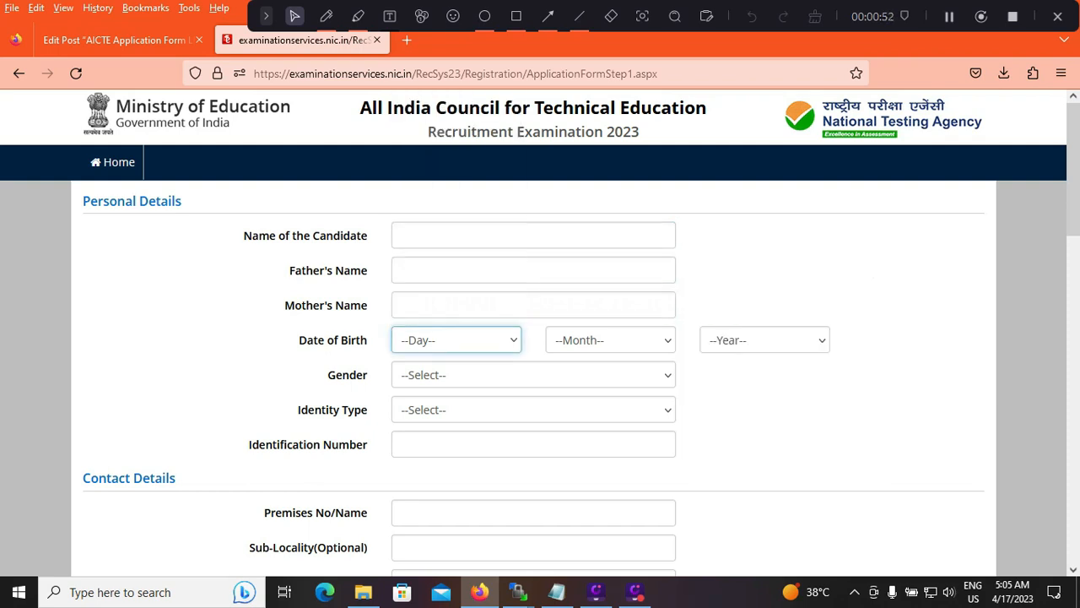
left_click(456, 340)
left_click(450, 124)
left_click(610, 340)
left_click(591, 112)
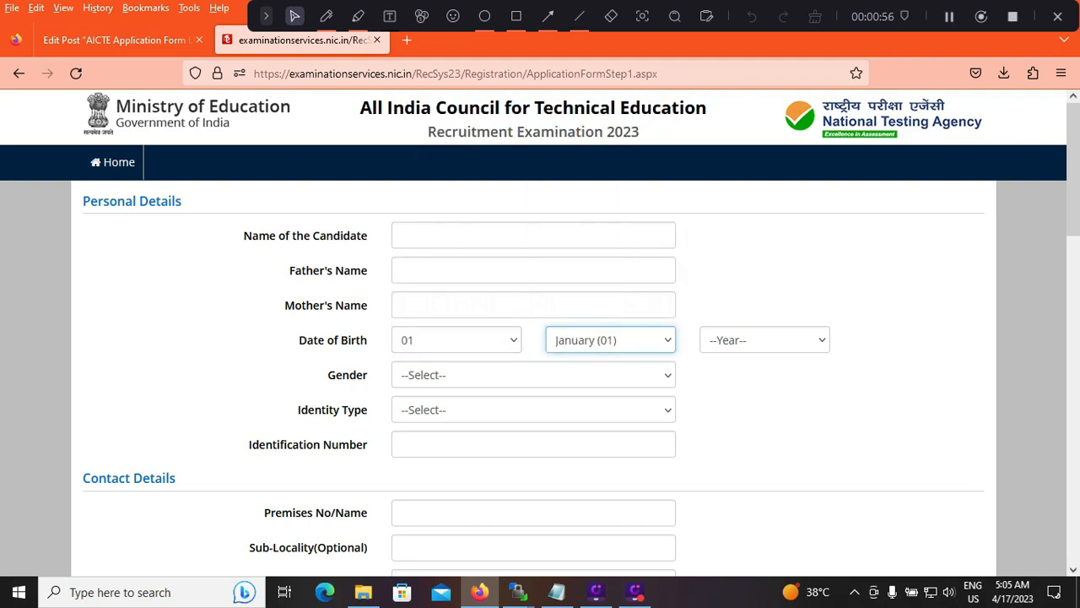
left_click(764, 340)
left_click(734, 223)
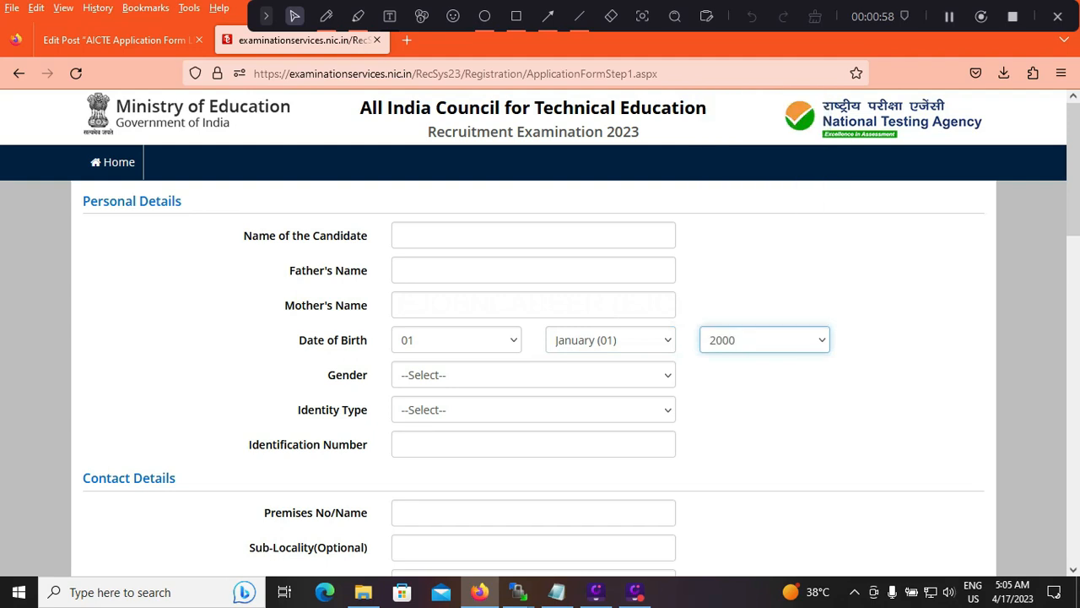
left_click(534, 374)
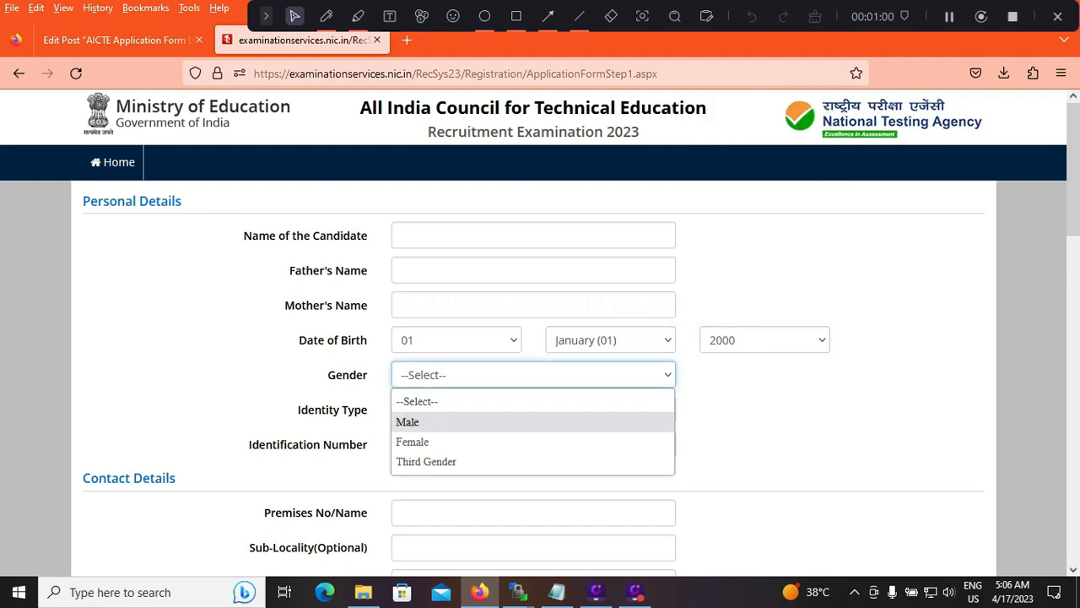
left_click(506, 422)
Set the candidate's identity type to PAN Card and place the cursor in the PAN number field
left_click(533, 409)
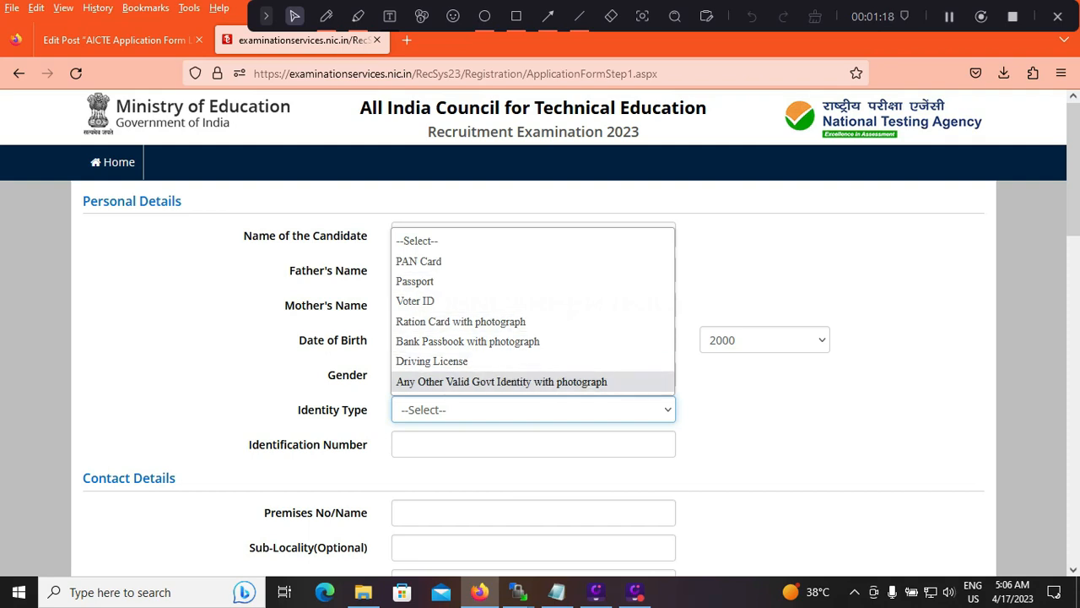
left_click(760, 397)
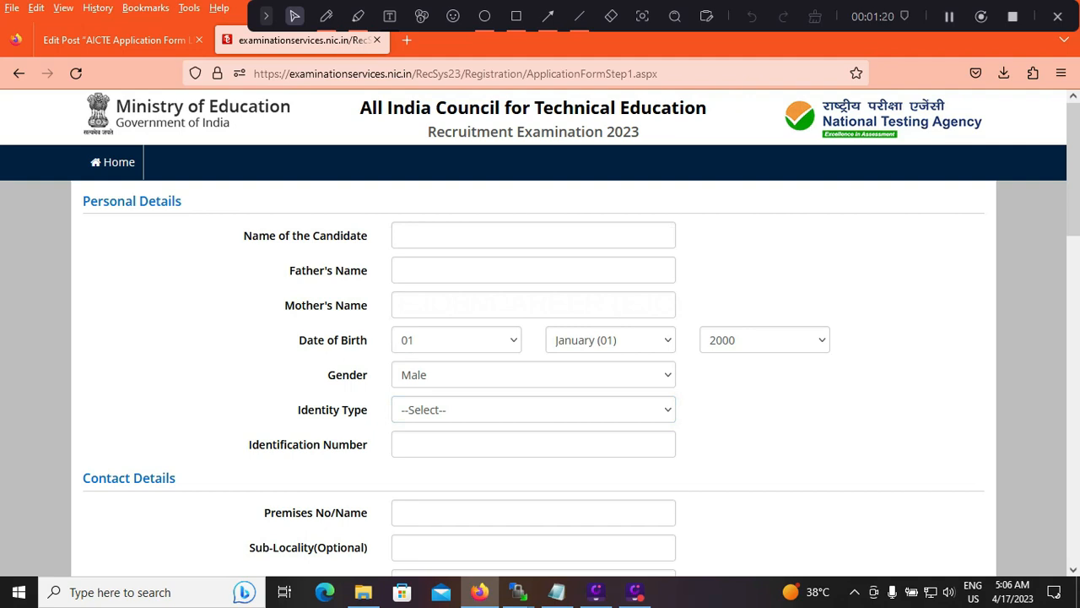
key("Up")
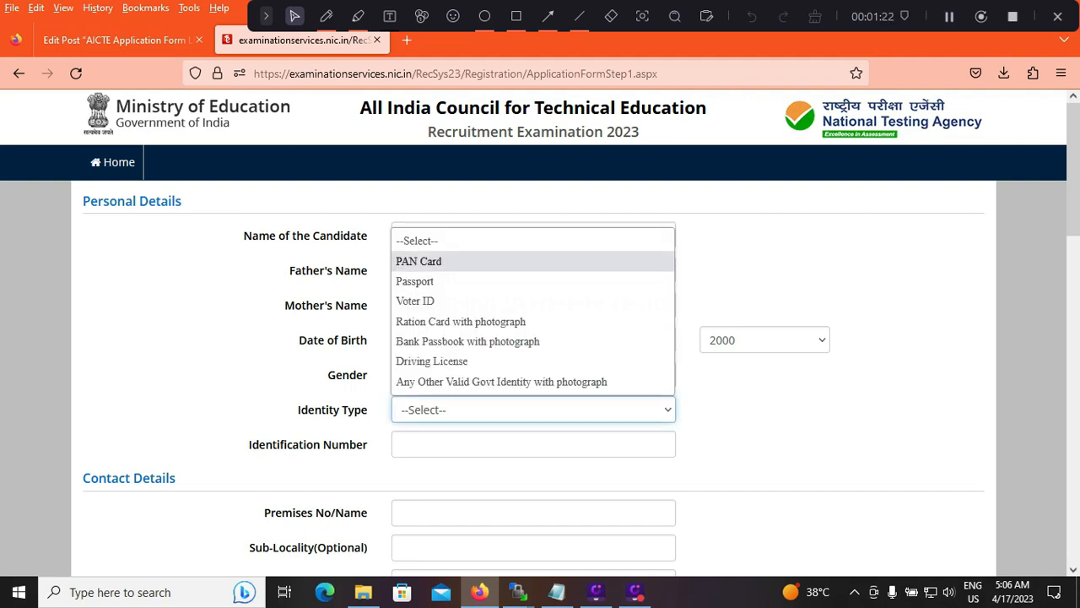
key("Return")
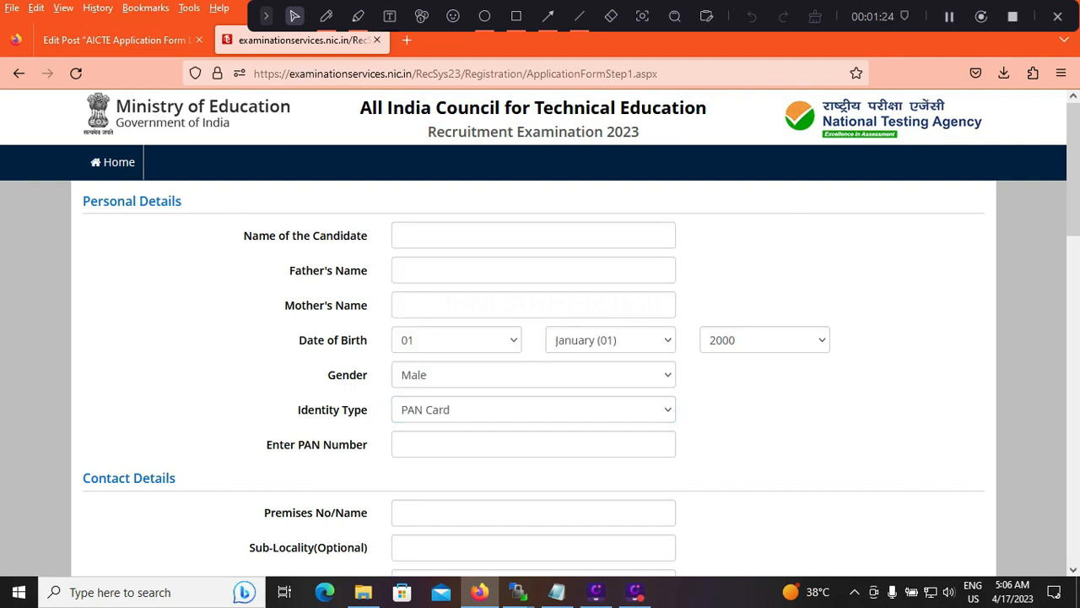
left_click(533, 410)
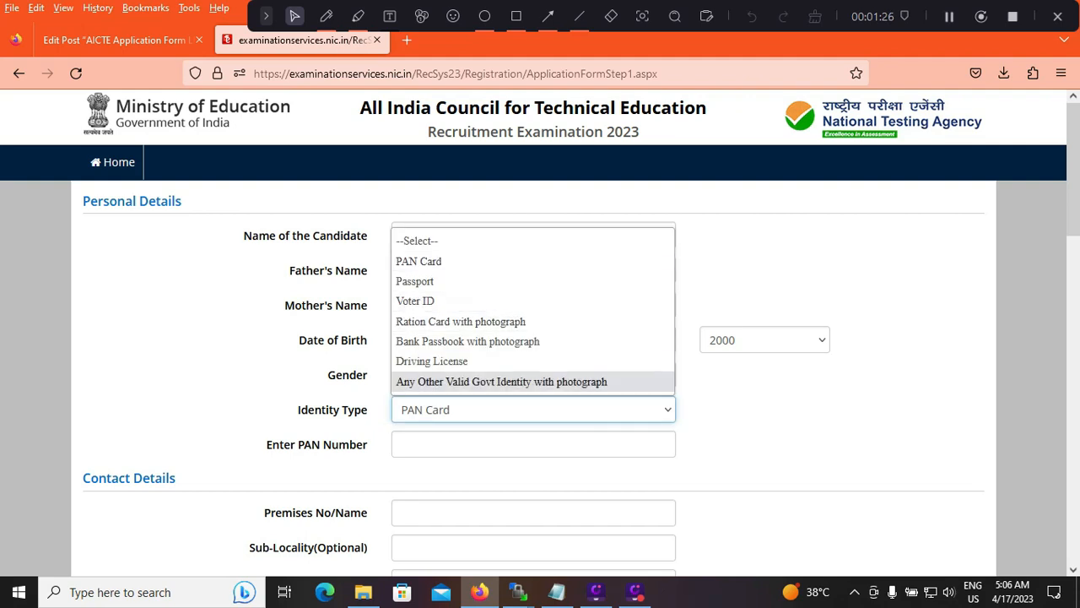
left_click(533, 444)
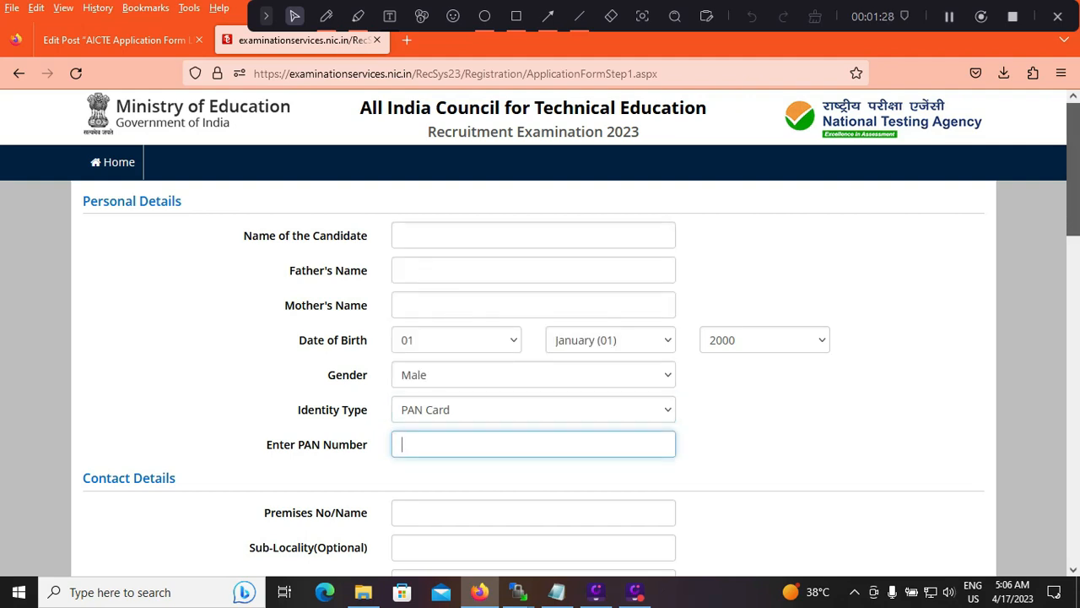
Review the Contact Details fields, including the email entry guidance, email confirmation and optional alternate contact number
scroll(540, 332, "down", 5)
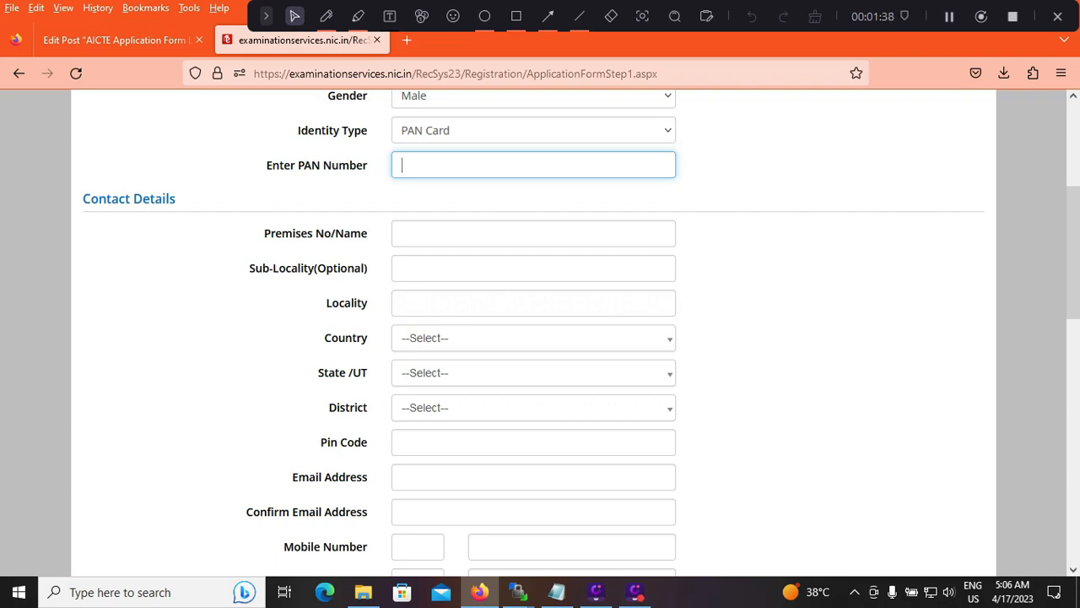
left_click(533, 478)
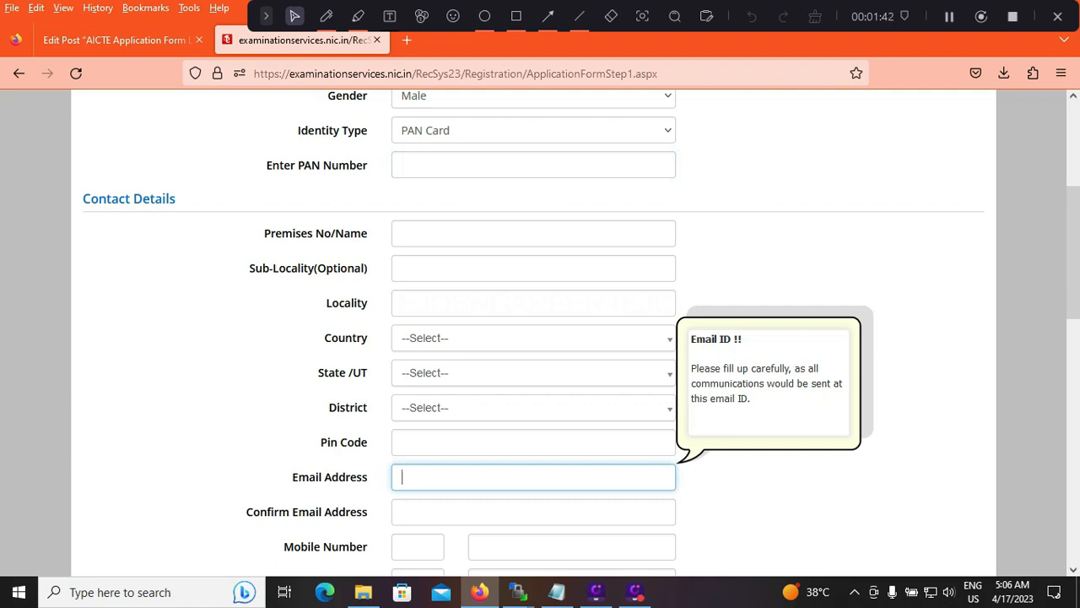
left_click(401, 509)
scroll(400, 509, "down", 3)
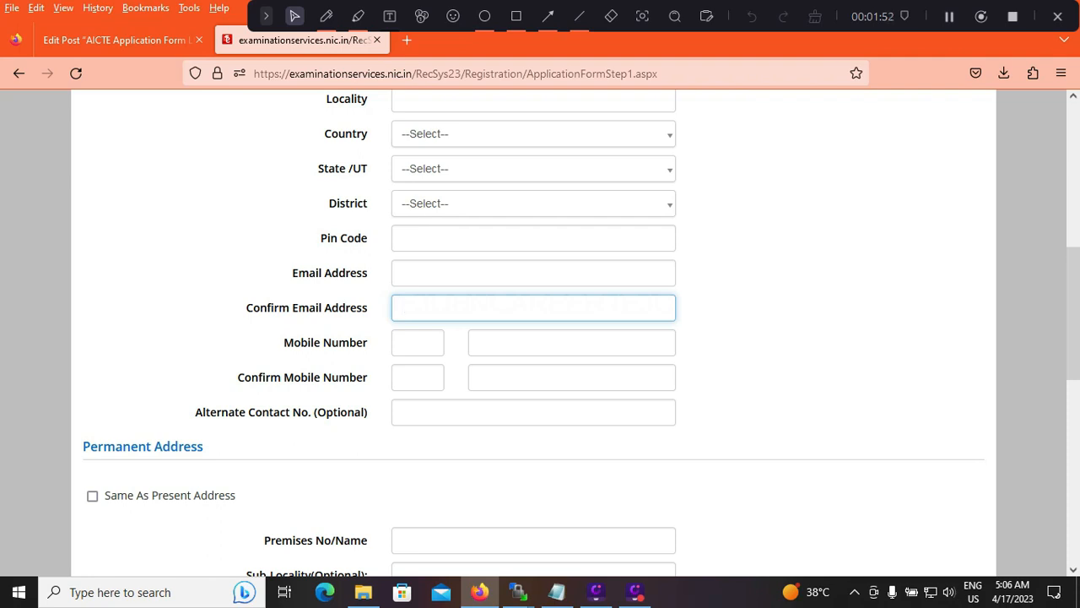
left_click(534, 412)
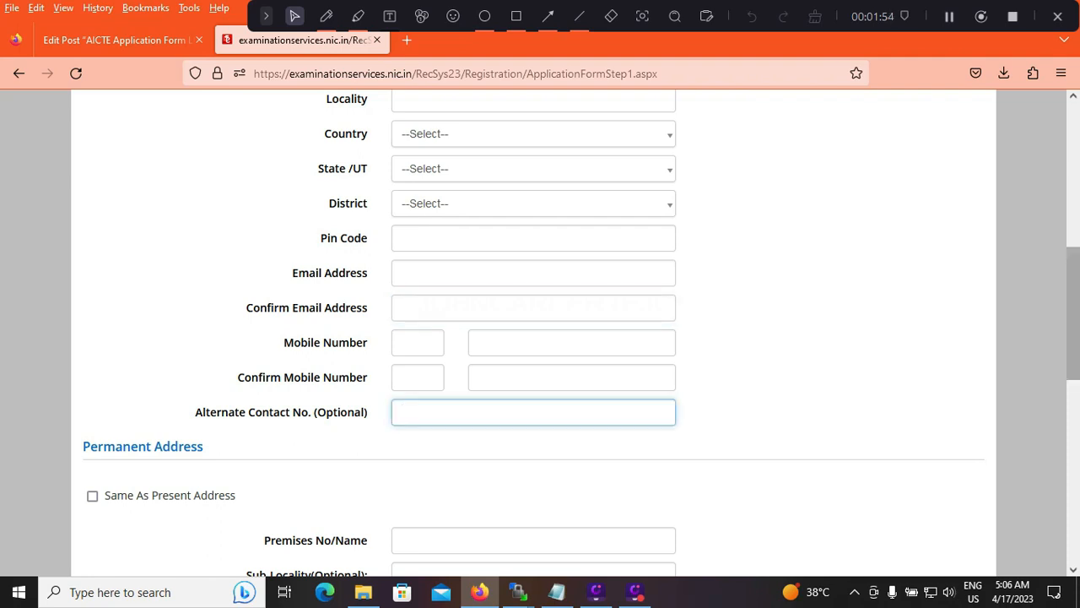
Try to use the present address as the permanent address
scroll(540, 329, "down", 1)
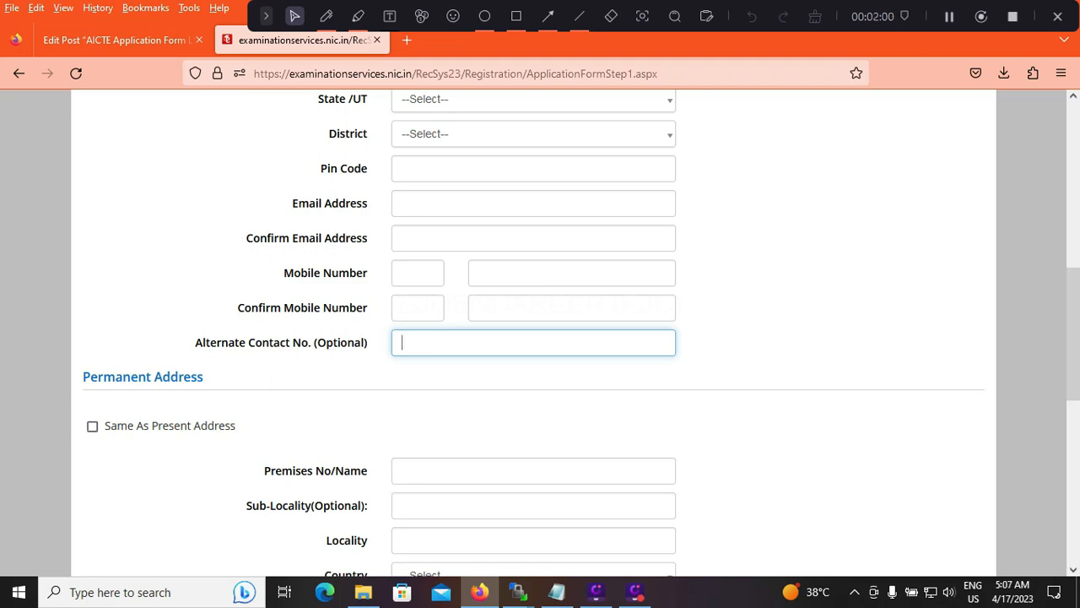
left_click(93, 426)
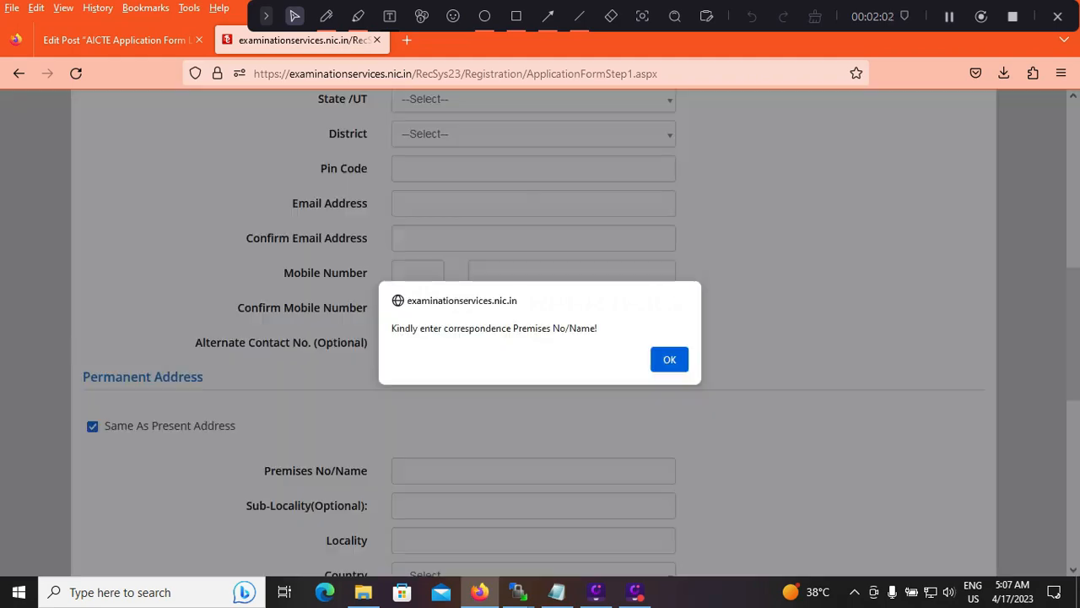
left_click(669, 359)
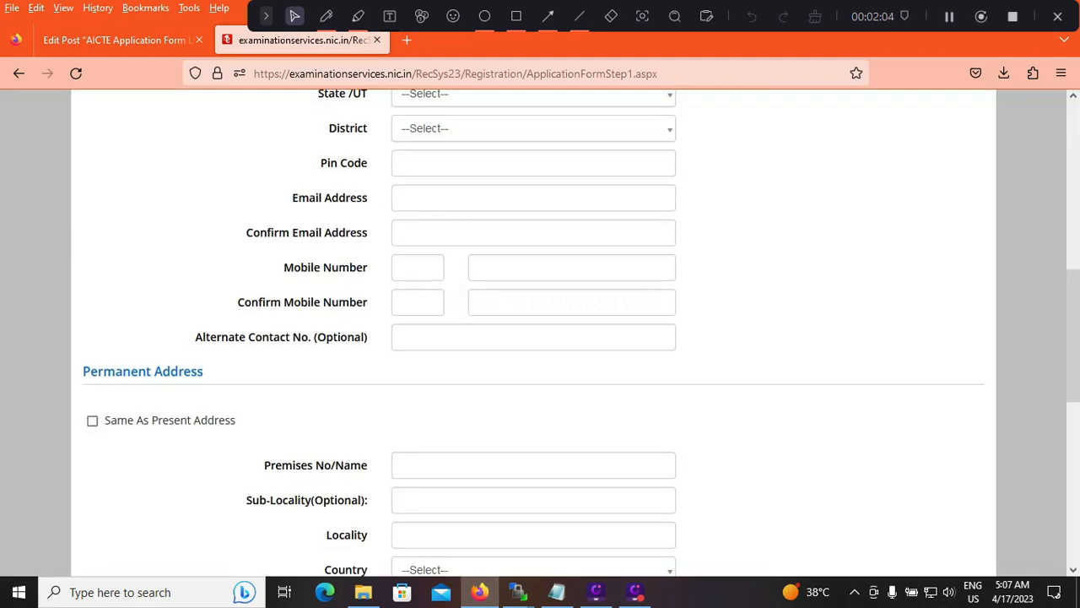
View the password rules and highlight the sample special characters and the allowed character length
scroll(540, 333, "down", 5)
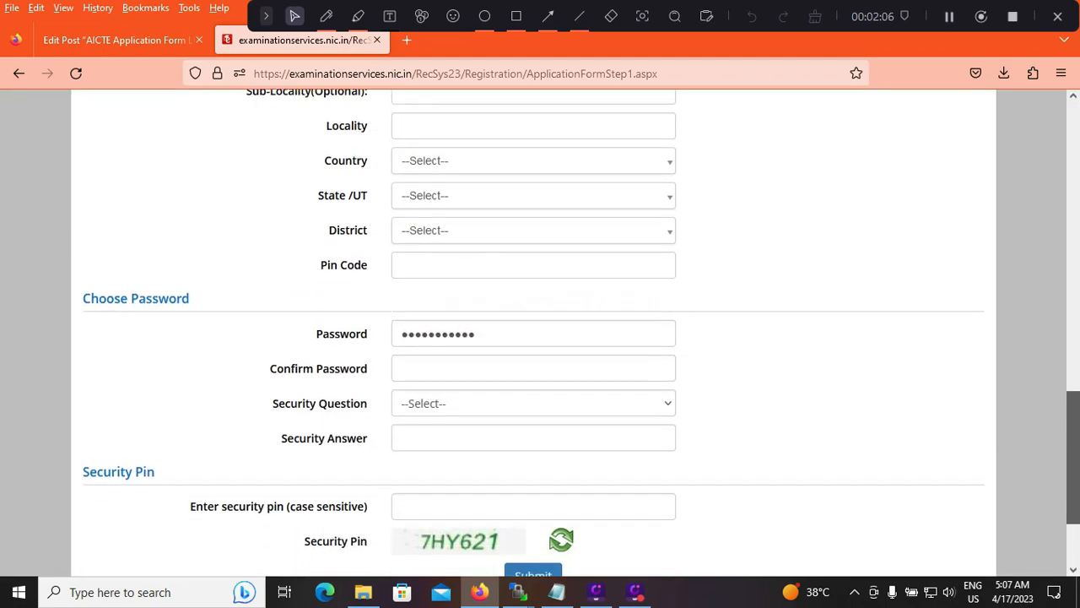
double_click(498, 329)
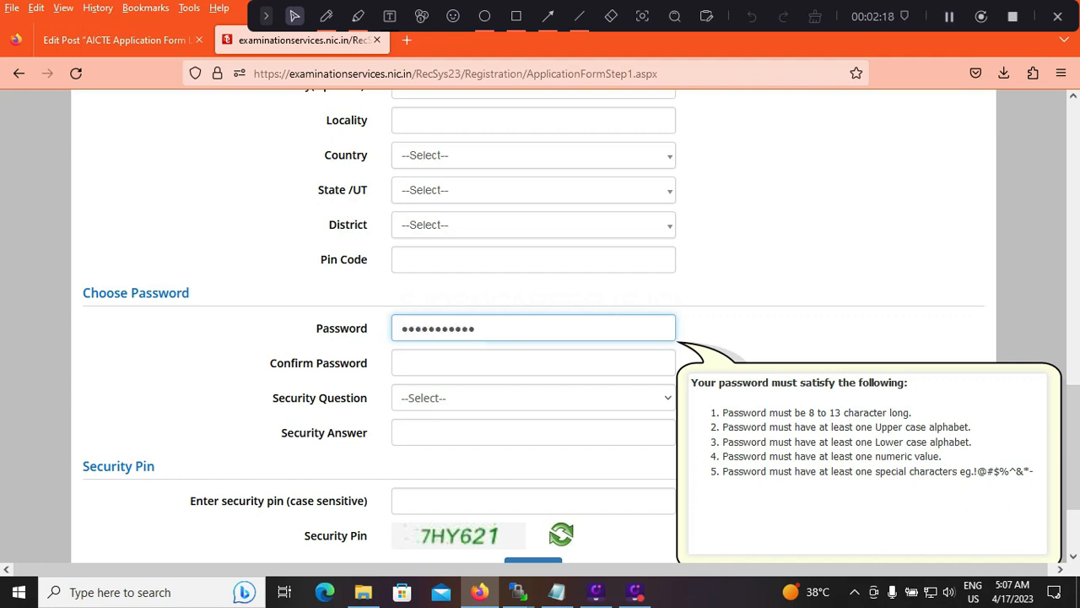
left_click_drag(975, 471, 1030, 471)
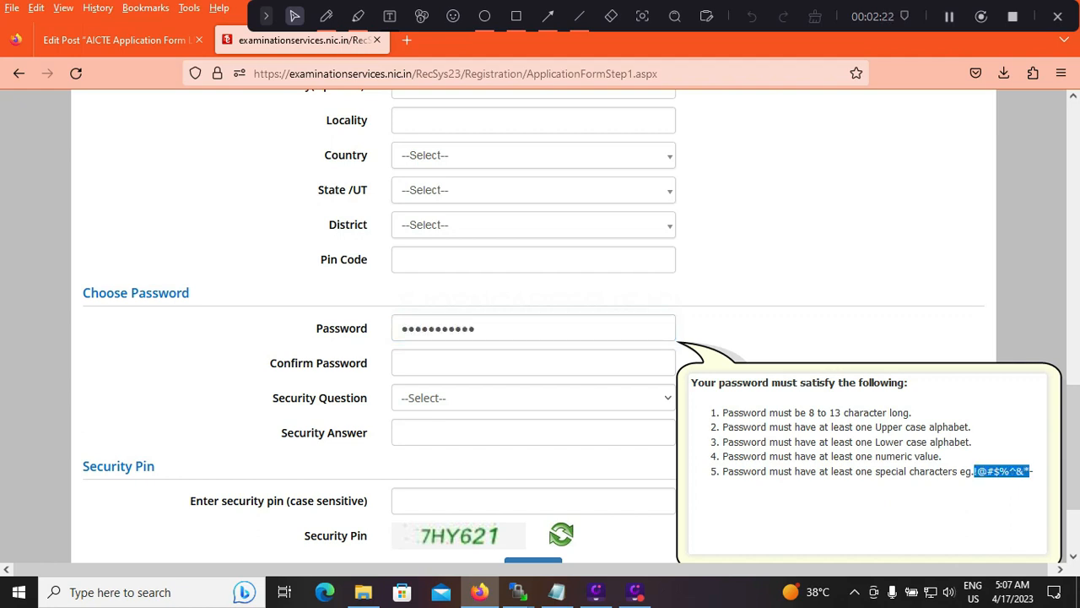
left_click_drag(809, 411, 835, 412)
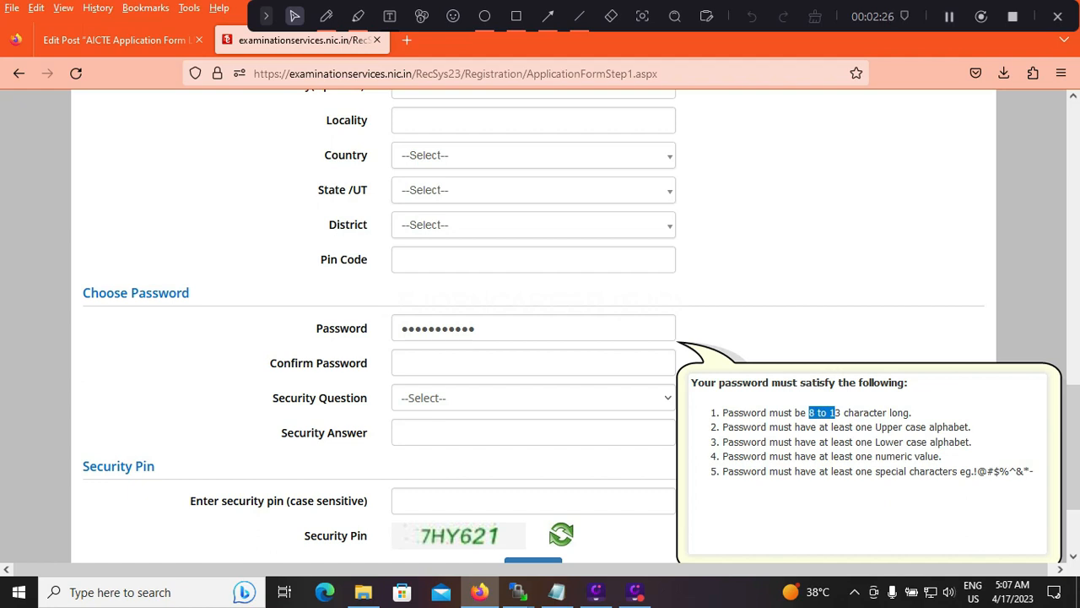
Set the security question to "Which is the website you rarely visit ?" in the Choose Password section
left_click(534, 398)
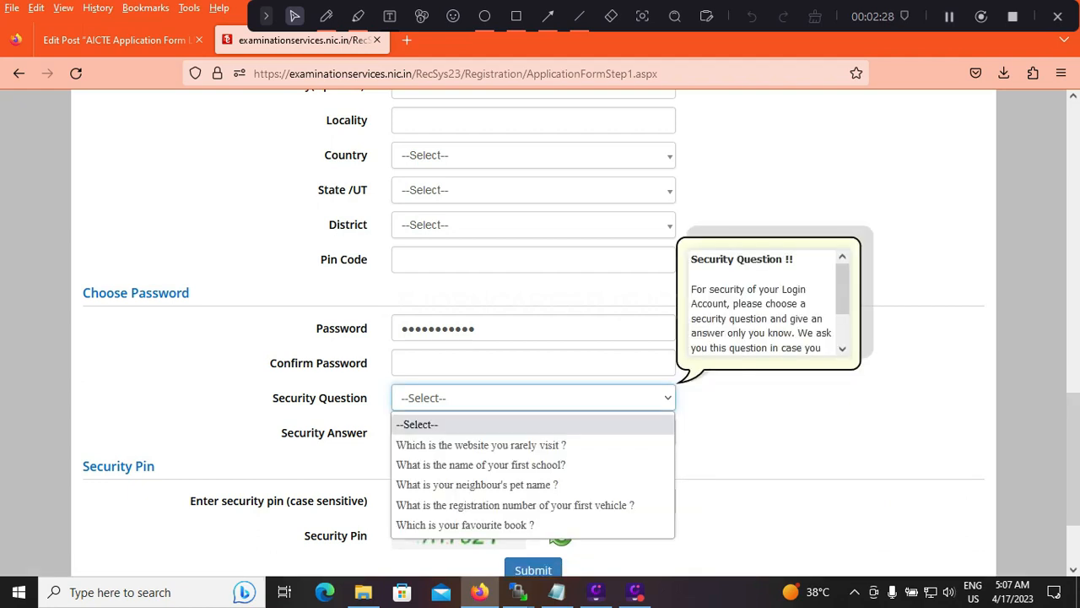
left_click(481, 444)
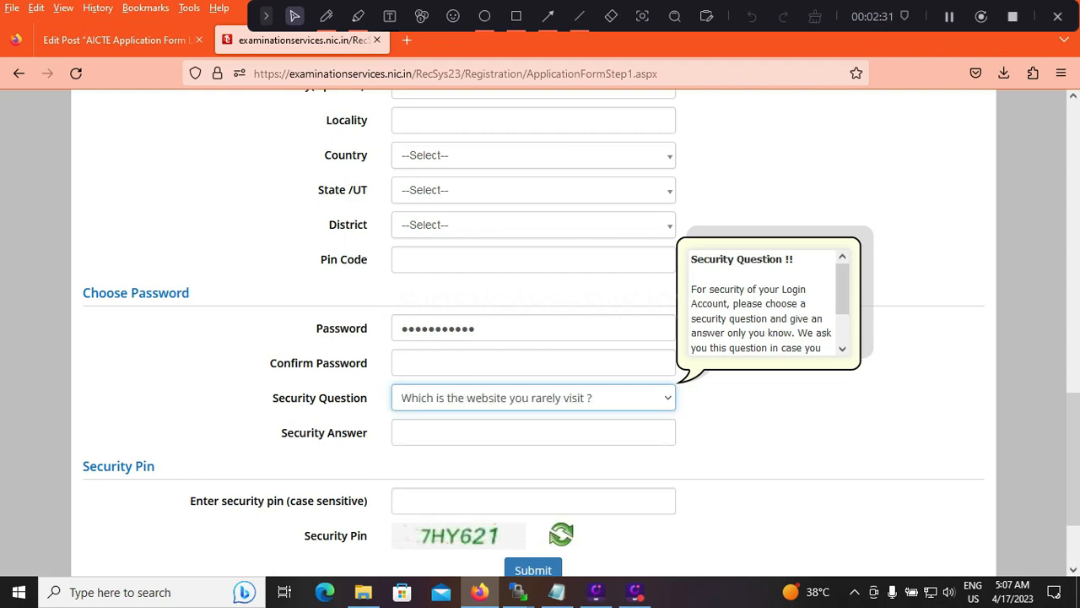
scroll(540, 337, "up", 5)
scroll(540, 337, "down", 6)
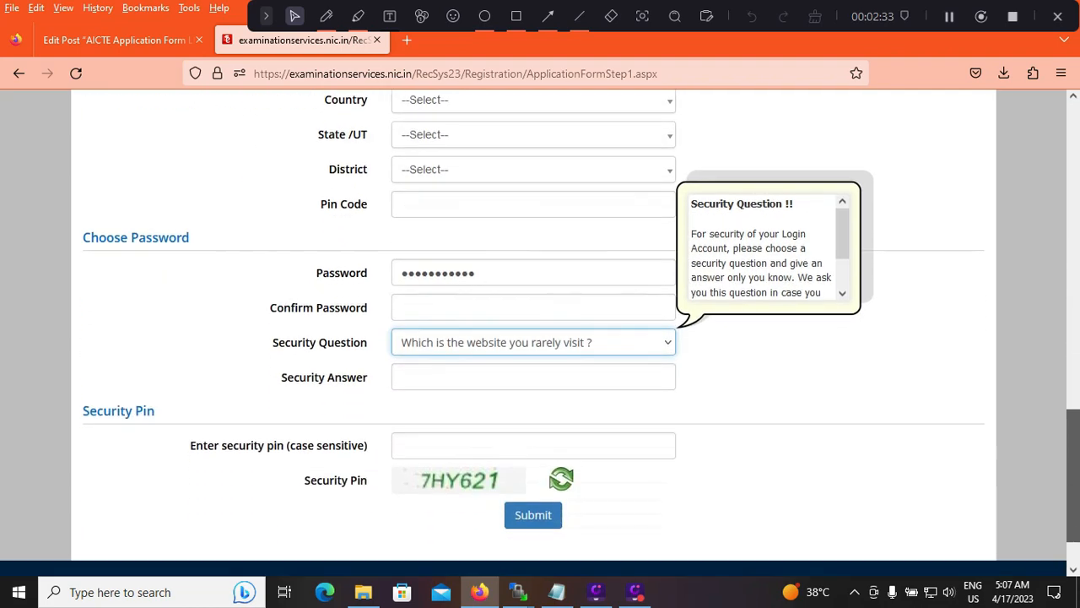
scroll(541, 338, "down", 1)
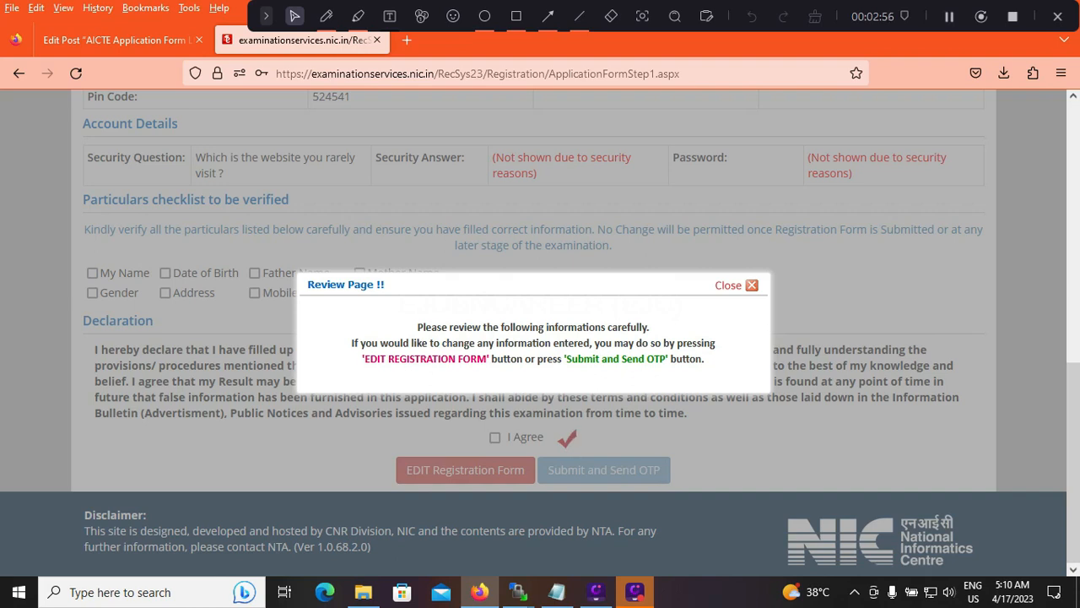
Outline the EDIT Registration Form option with a 10px red-orange rectangle and dismiss the Review Page notice
left_click(516, 16)
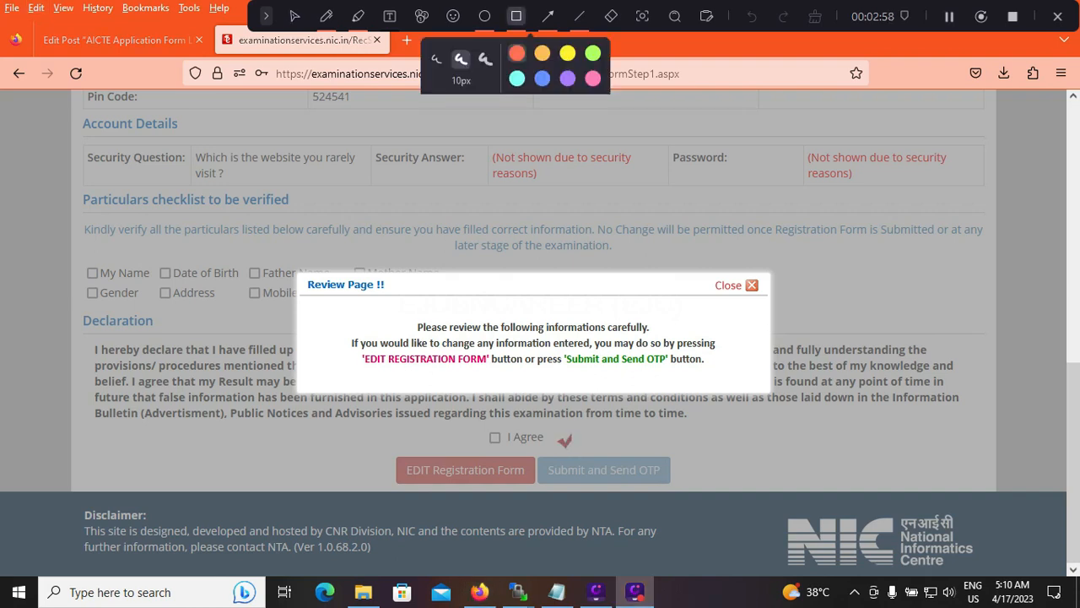
left_click_drag(386, 455, 541, 496)
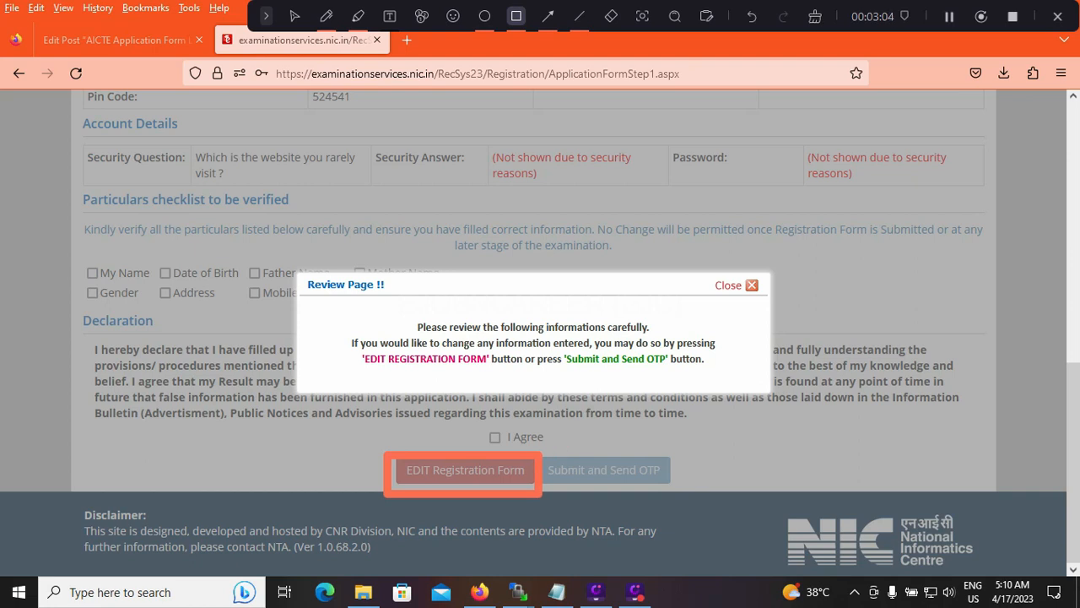
mouse_move(561, 440)
left_mouse_down()
mouse_move(567, 446)
mouse_move(577, 431)
left_mouse_up()
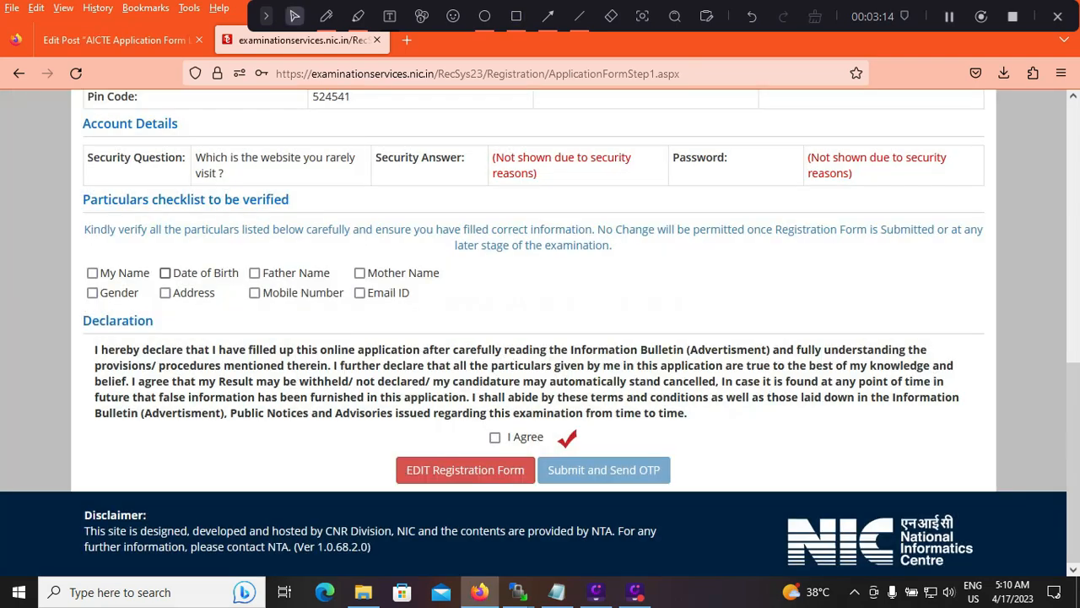
Mark all eight particulars in the verification checklist as verified, from My Name through Email ID
left_click(92, 273)
left_click(92, 292)
left_click(166, 273)
left_click(165, 293)
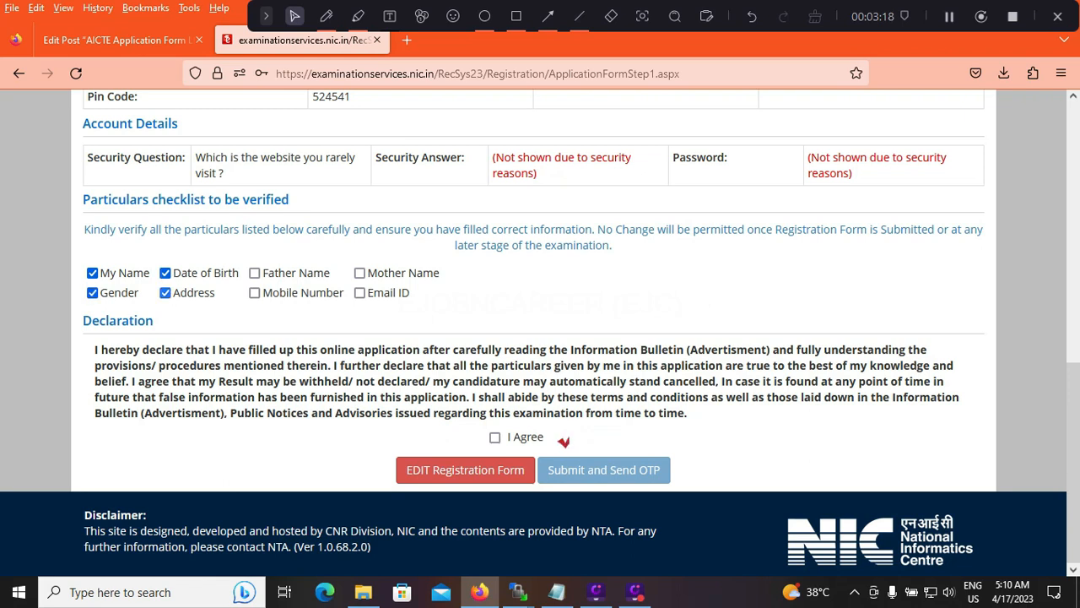
left_click(255, 293)
left_click(255, 273)
left_click(359, 273)
left_click(360, 292)
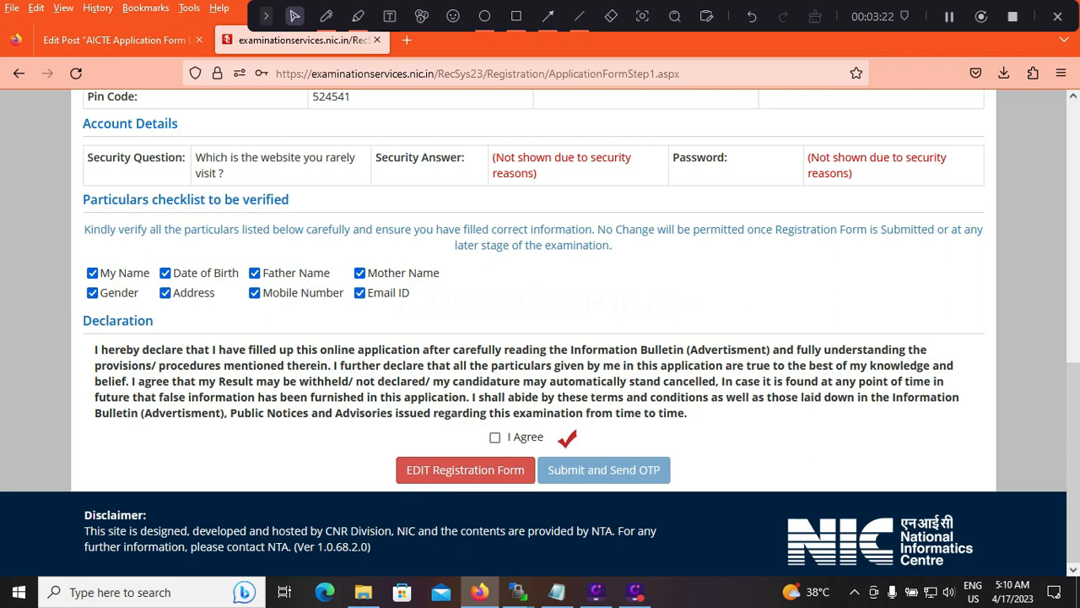
Agree to the declaration and submit the registration form with the OTP request
left_click(496, 437)
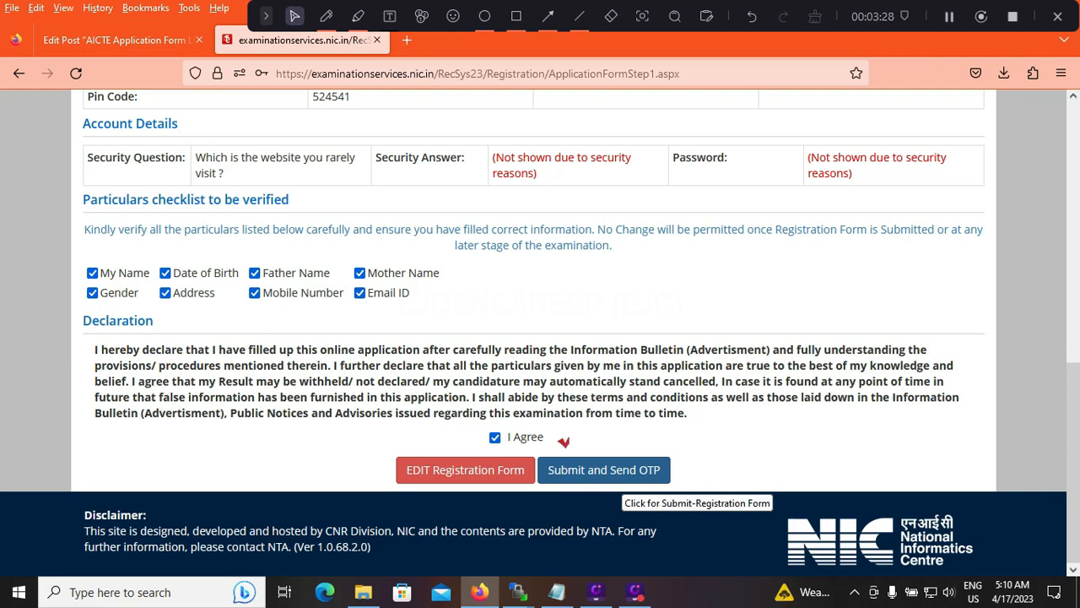
left_click(622, 477)
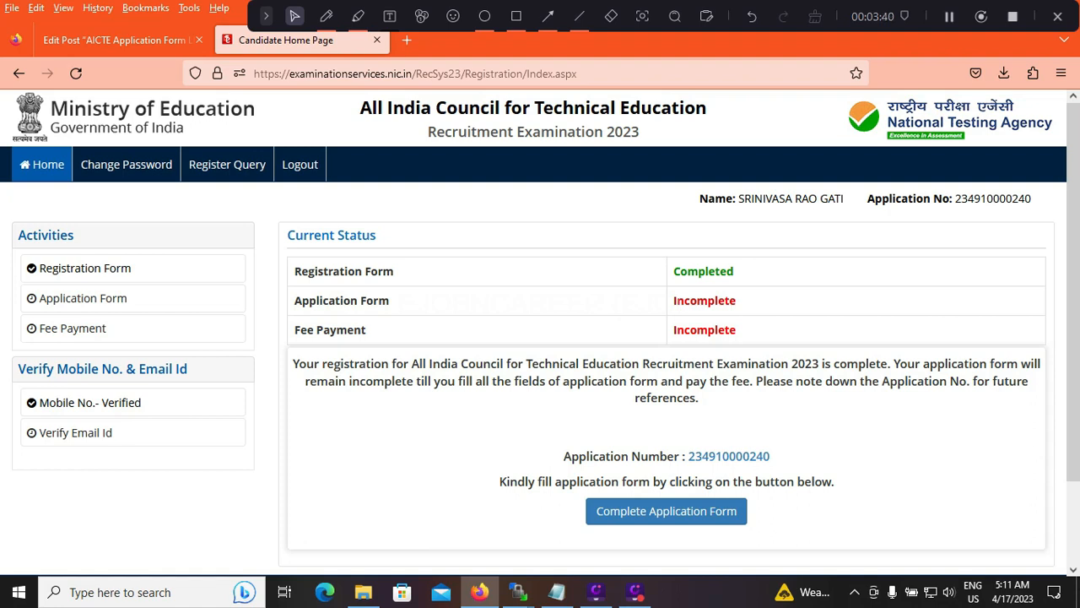
Mark the Registration Form, Application Form and Fee Payment status rows with 3px red-orange pen strokes
left_click(326, 16)
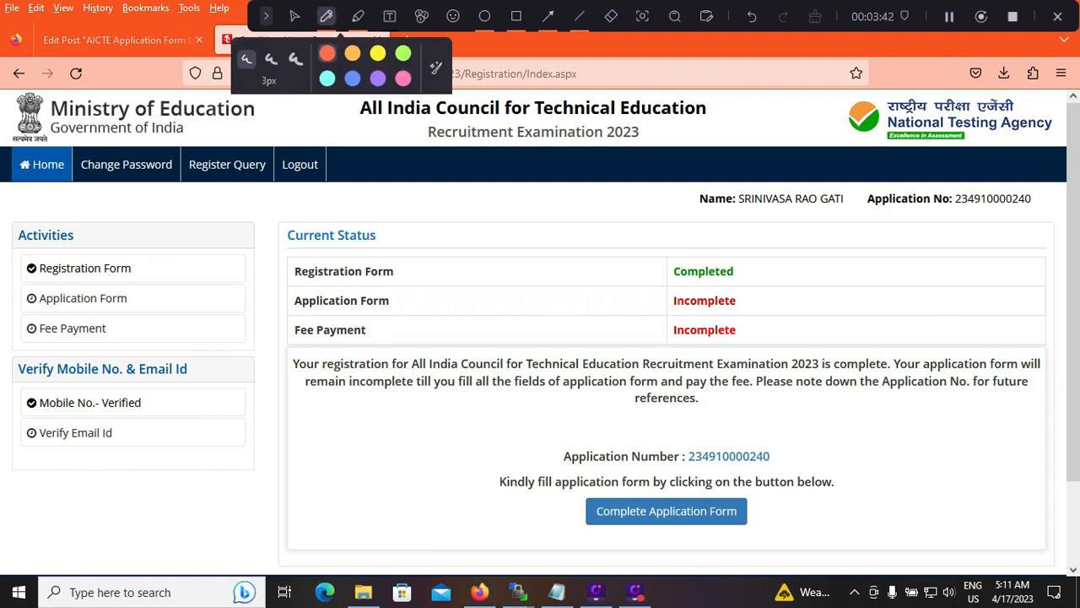
left_click_drag(760, 276, 823, 249)
left_click_drag(764, 312, 815, 293)
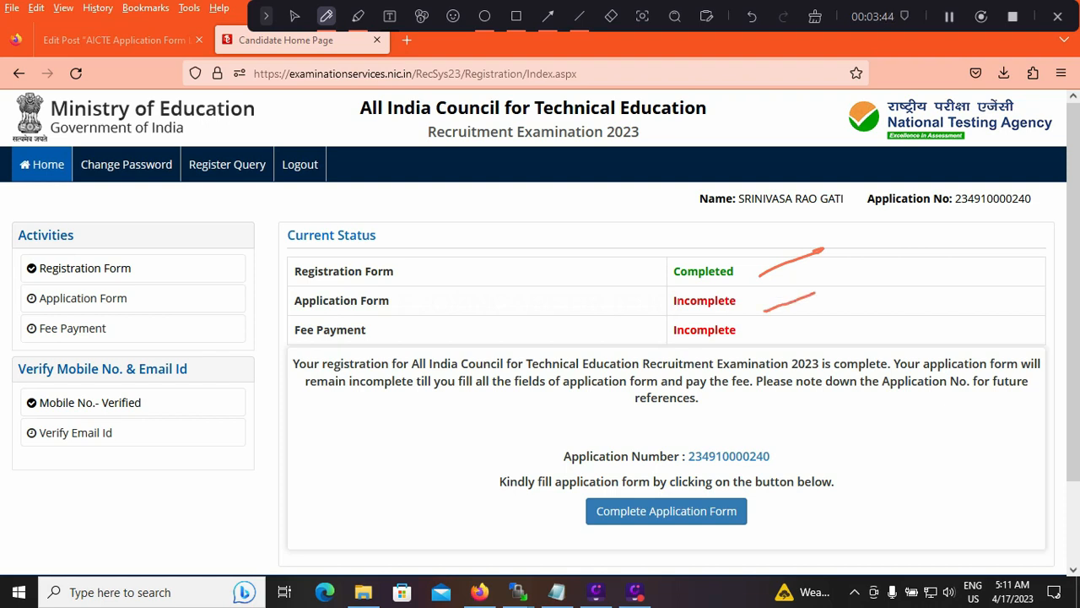
left_click_drag(774, 342, 824, 322)
Frame the Complete Application Form option with a rectangle and proceed to the application form's status page
left_click(485, 16)
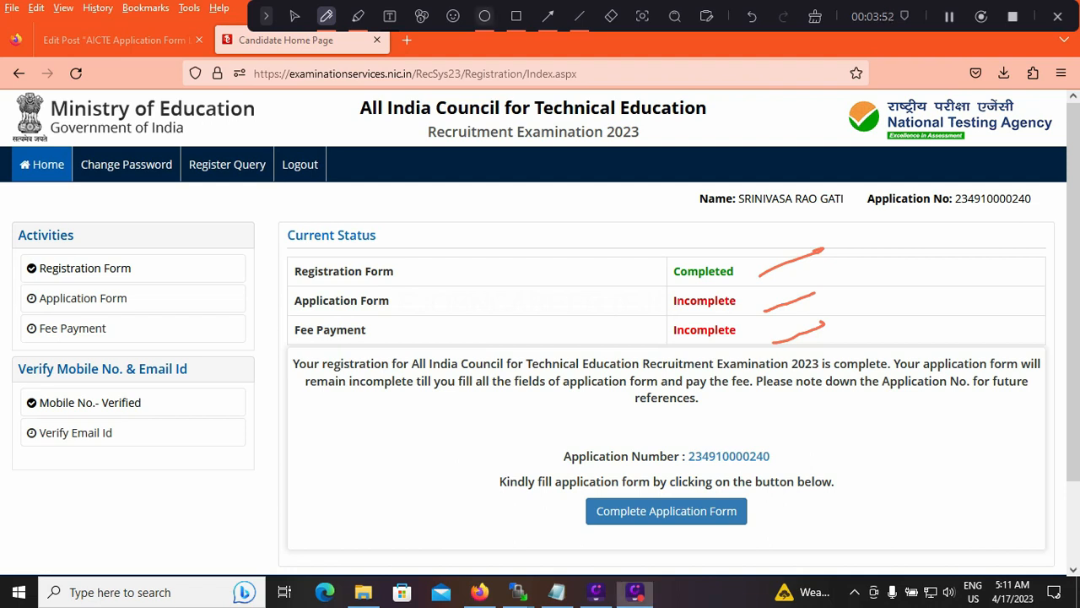
left_click(517, 16)
mouse_move(571, 484)
left_mouse_down()
mouse_move(680, 549)
mouse_move(776, 549)
left_mouse_up()
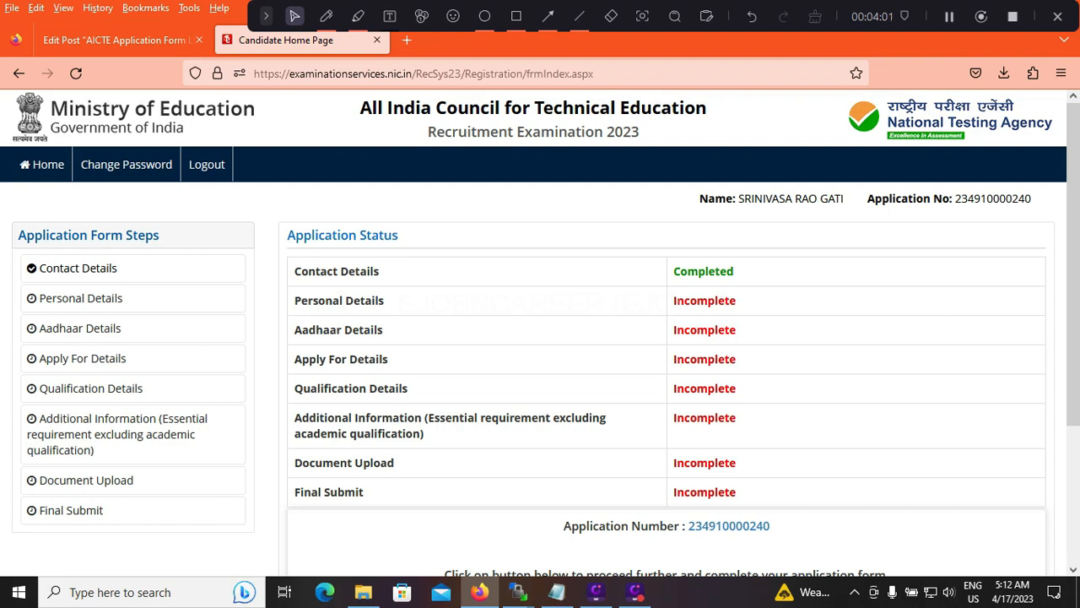
Highlight Personal Details in the application status list and open that step of the application form
left_click_drag(385, 301, 301, 301)
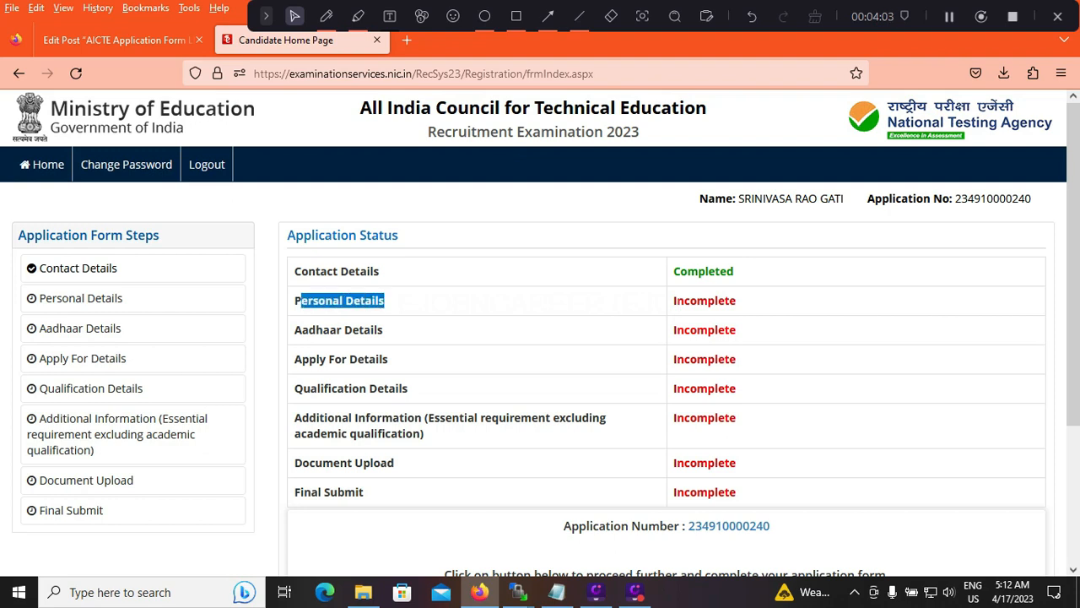
left_click(301, 302)
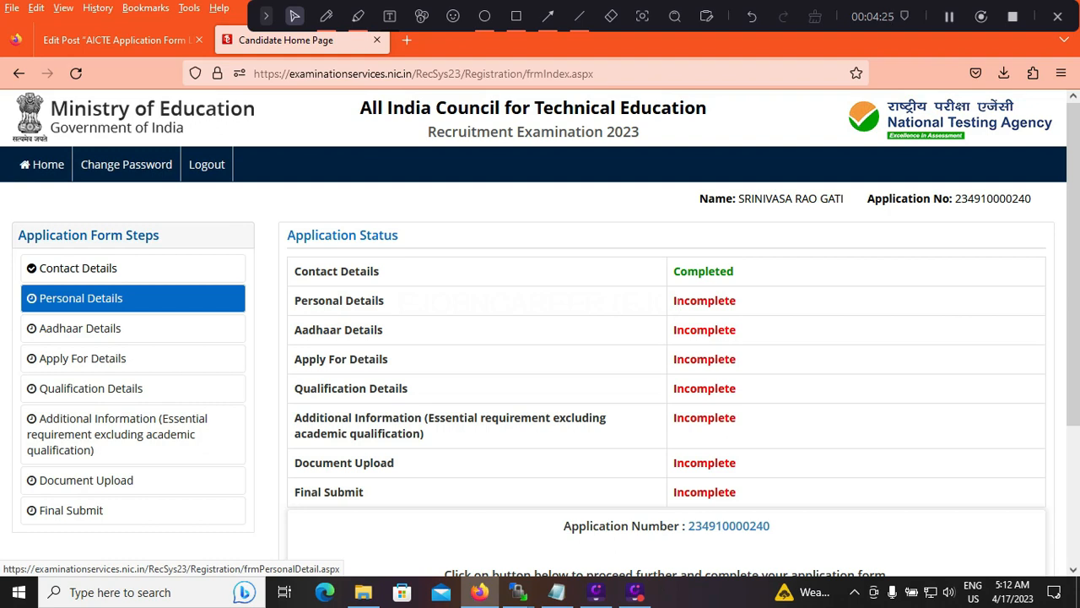
left_click(81, 298)
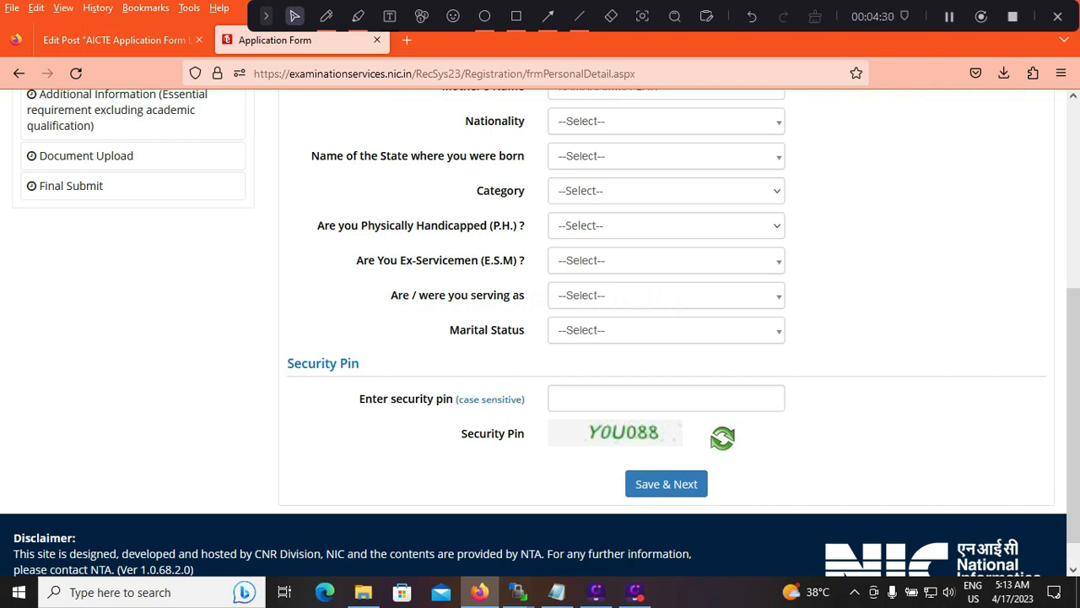
Set the nationality to Indian and the state of birth to ANDHRA PRADESH in the personal details
scroll(540, 338, "up", 1)
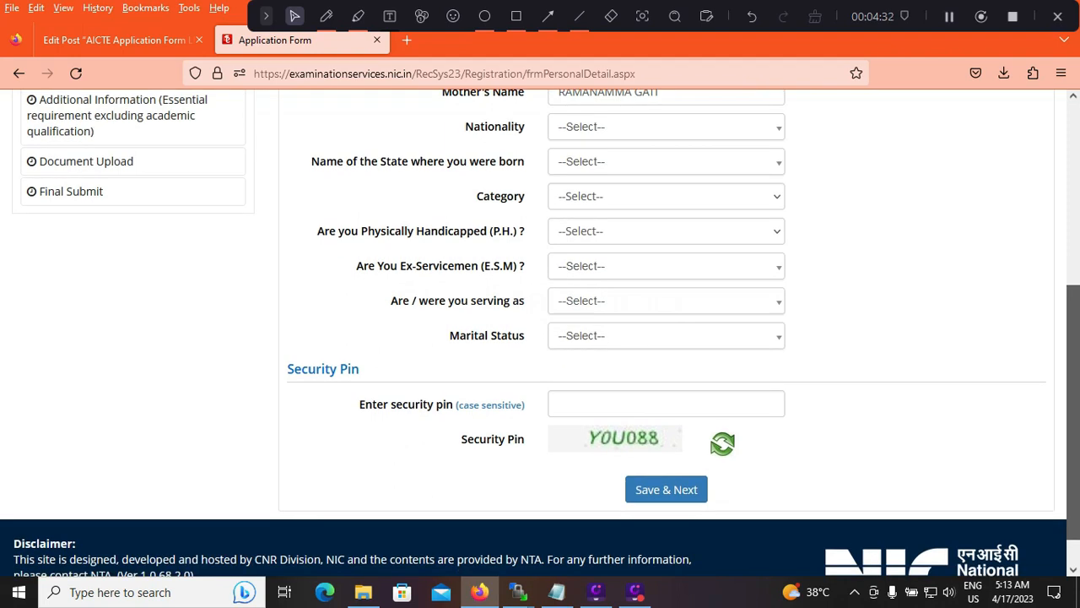
left_click(666, 127)
left_click(625, 199)
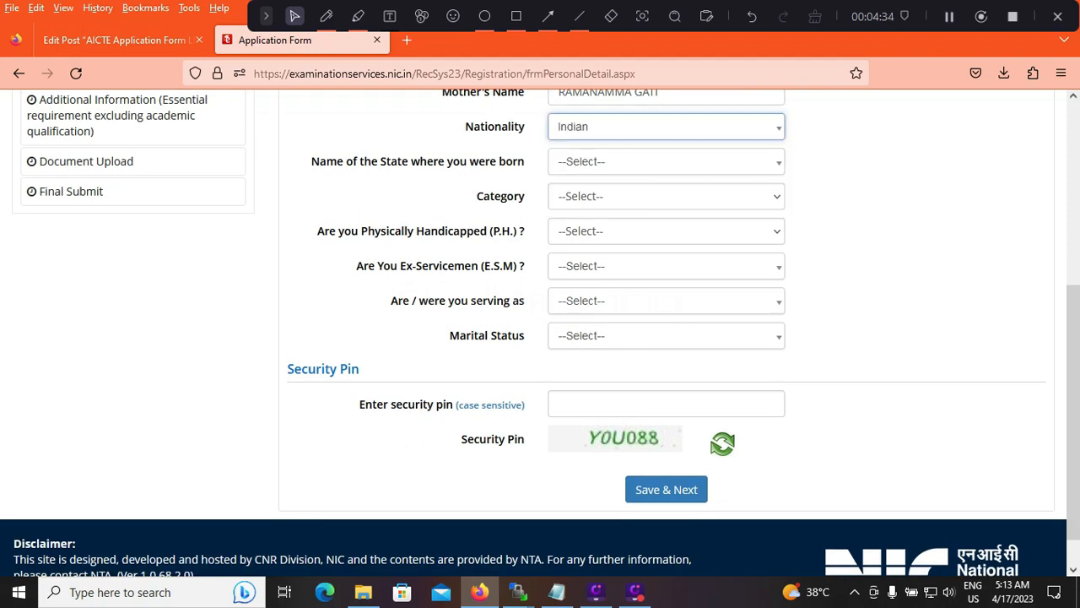
left_click(666, 161)
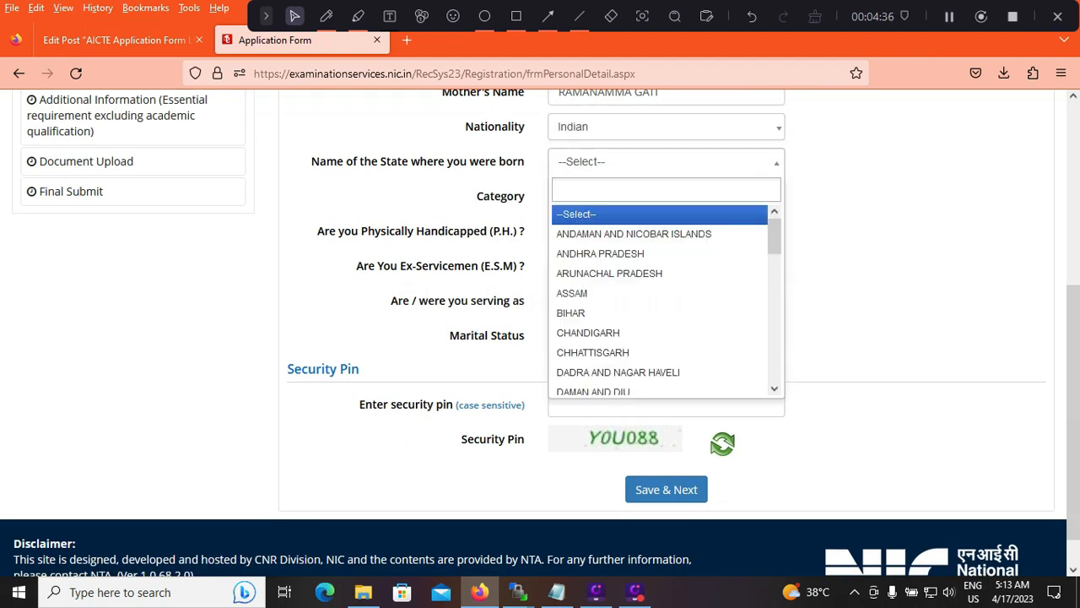
key("Down")
key("Down")
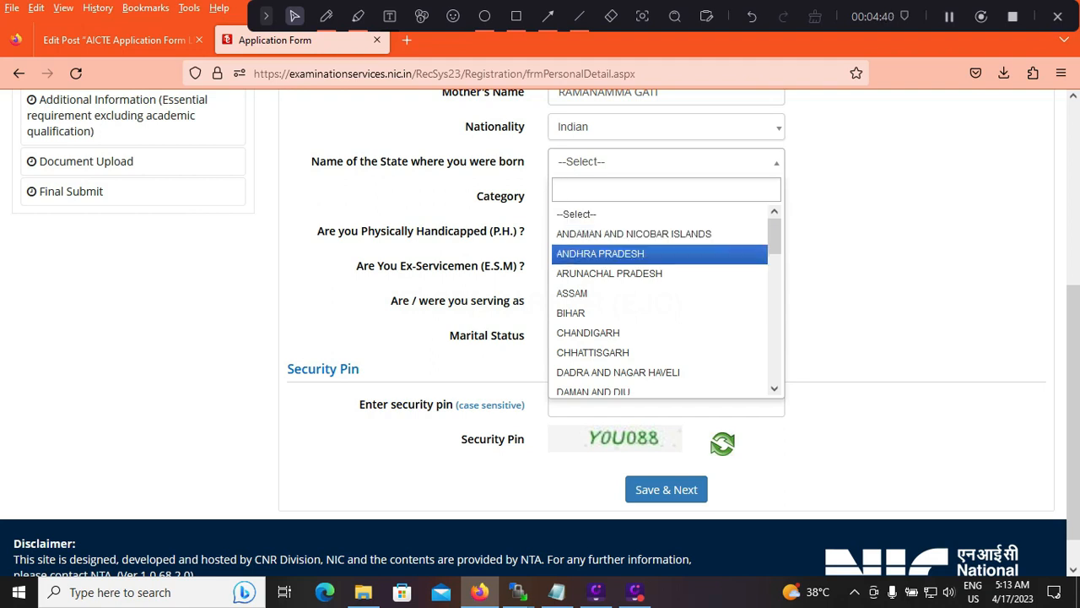
key("Return")
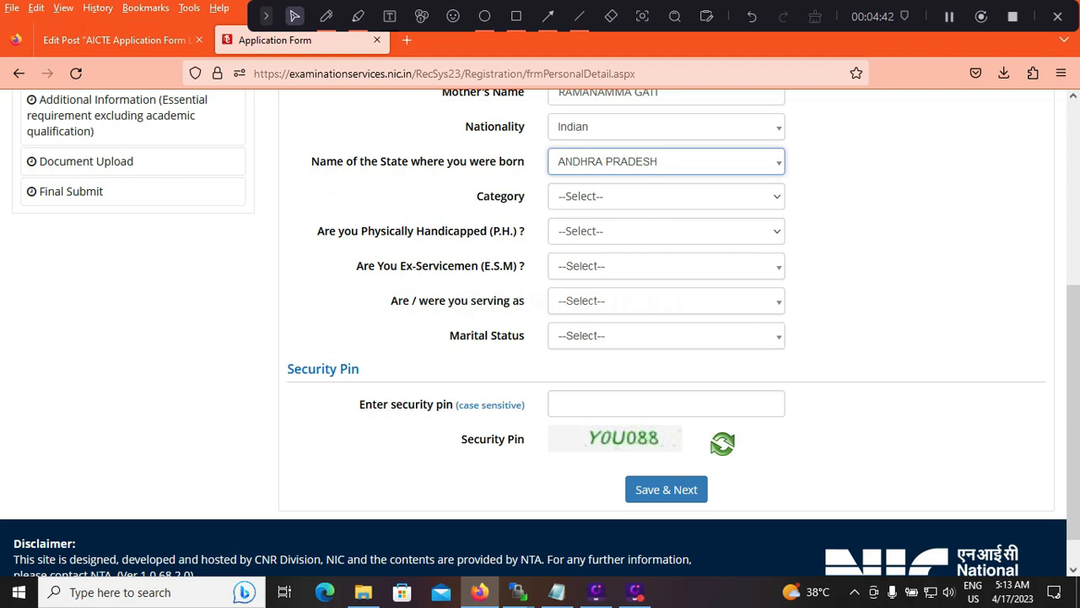
Choose SC as the category and answer No to the Physically Handicapped question
left_click(666, 197)
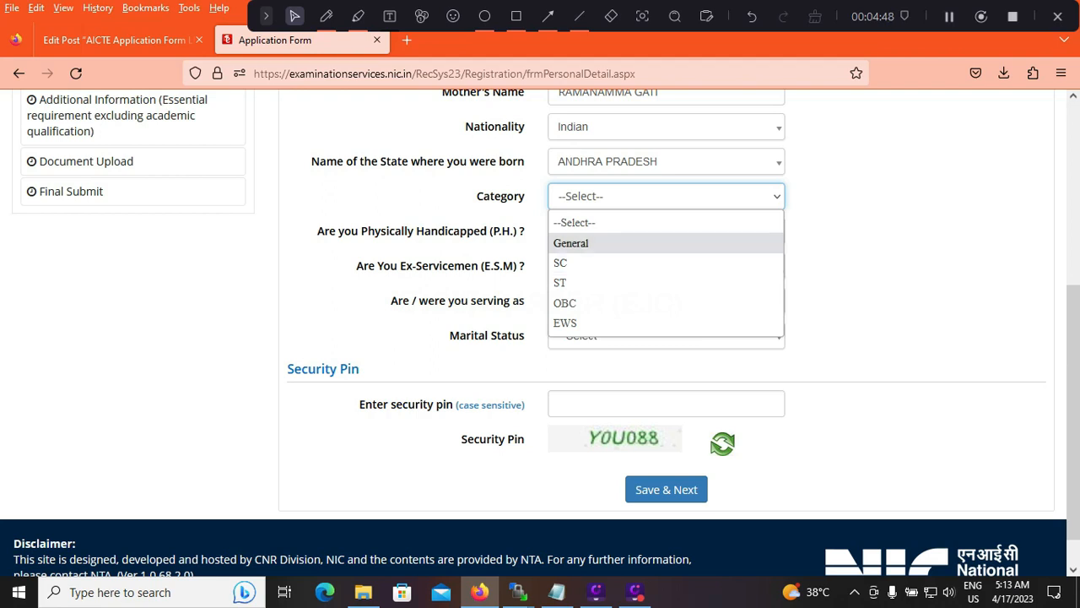
left_click(591, 264)
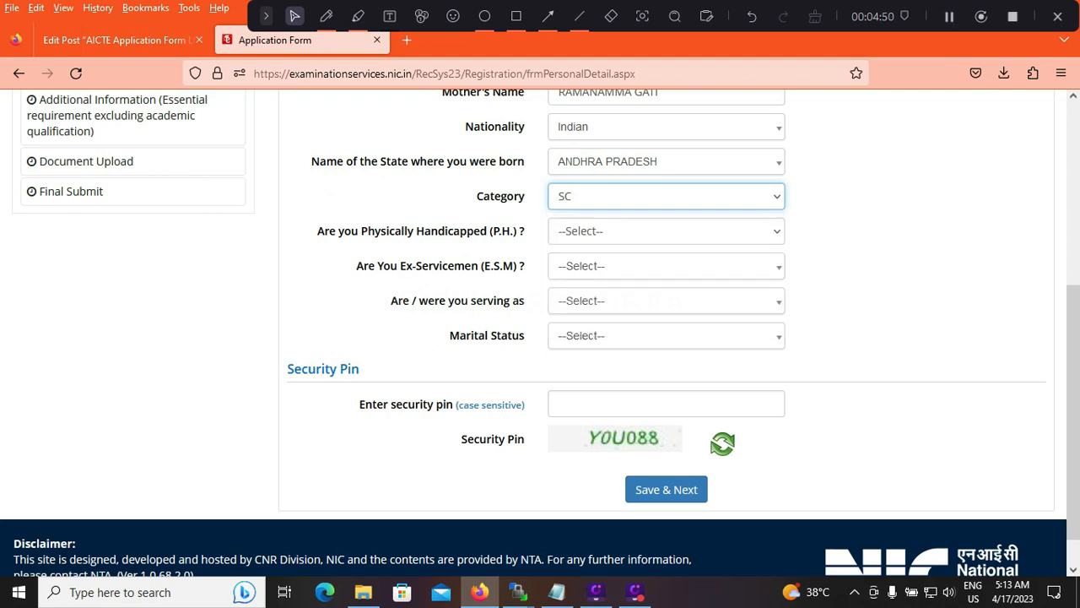
left_click(666, 231)
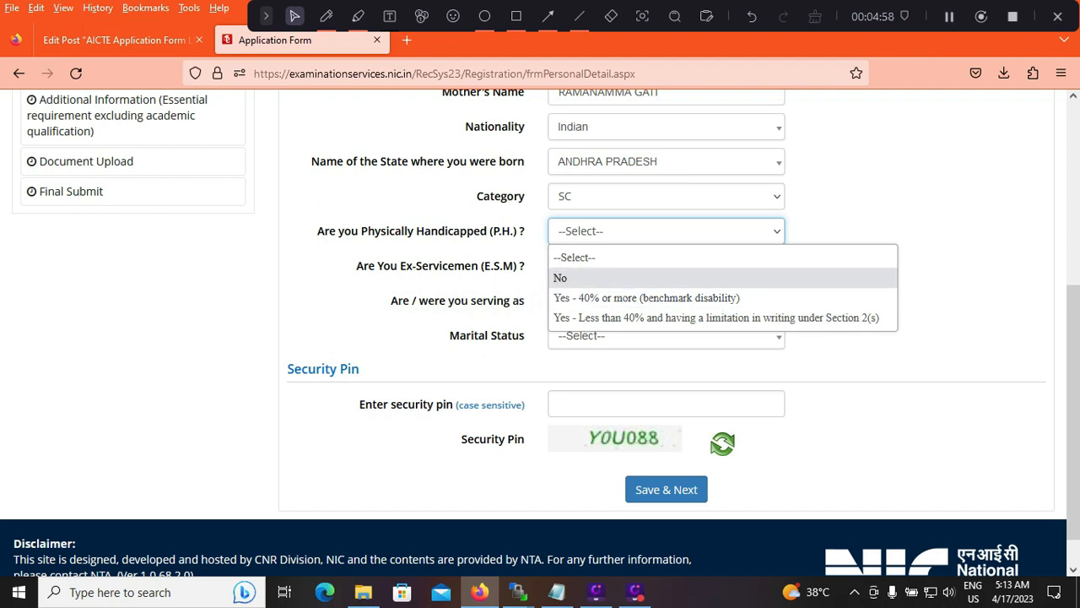
key("Return")
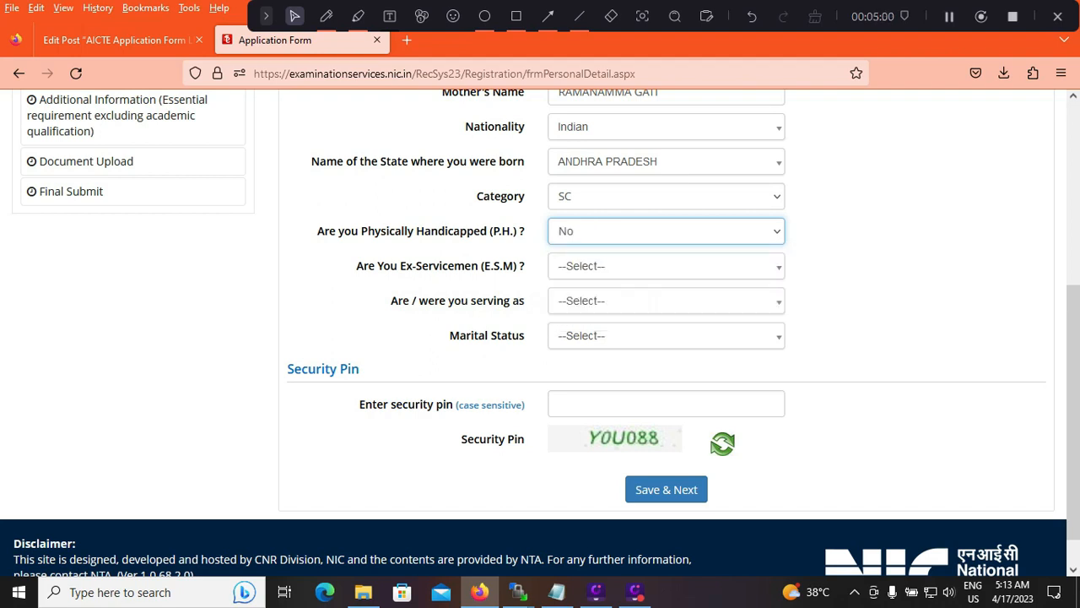
Answer No to the Ex-Servicemen question and set the serving status to Not Applicable
left_click(666, 267)
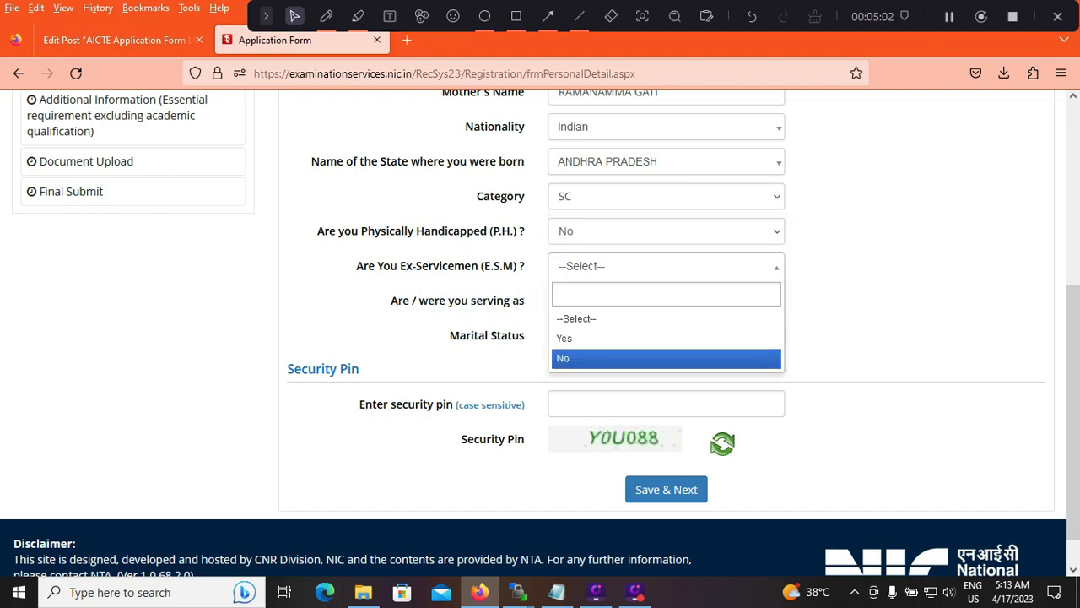
left_click(666, 358)
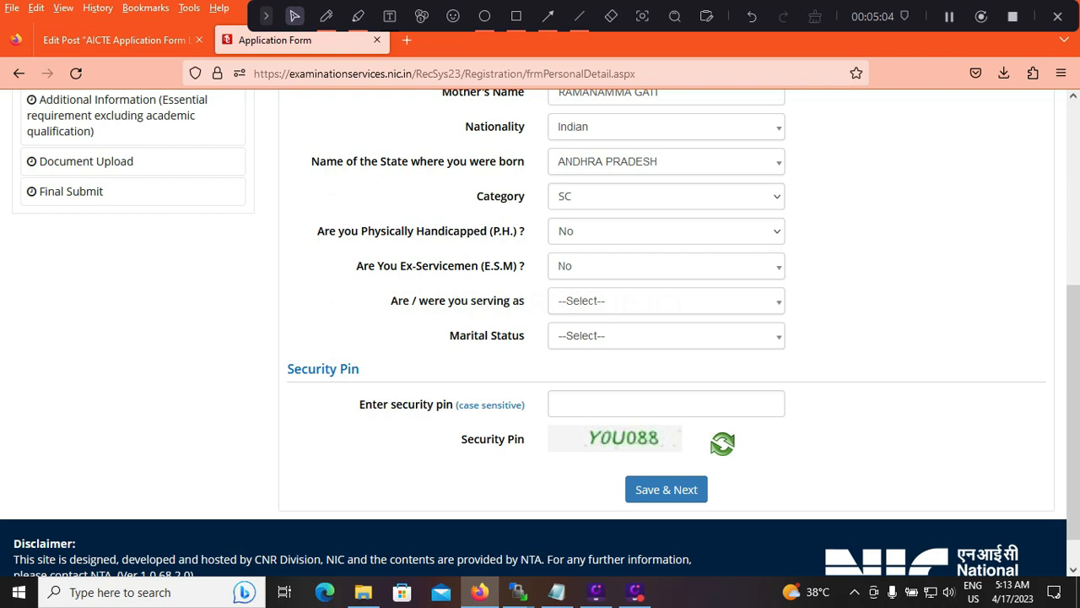
left_click(666, 301)
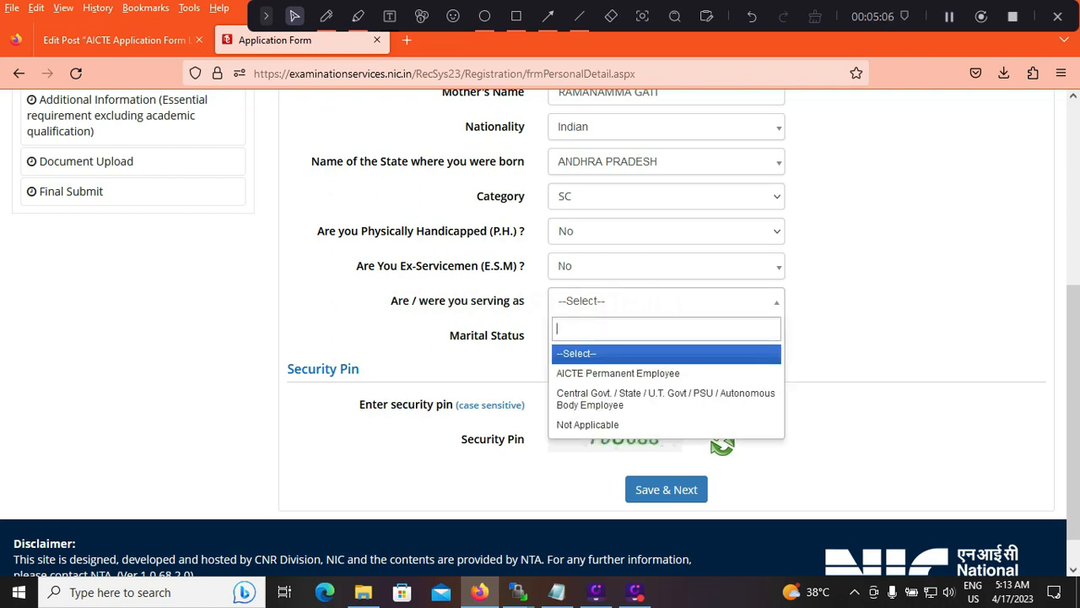
key("Down")
key("Down")
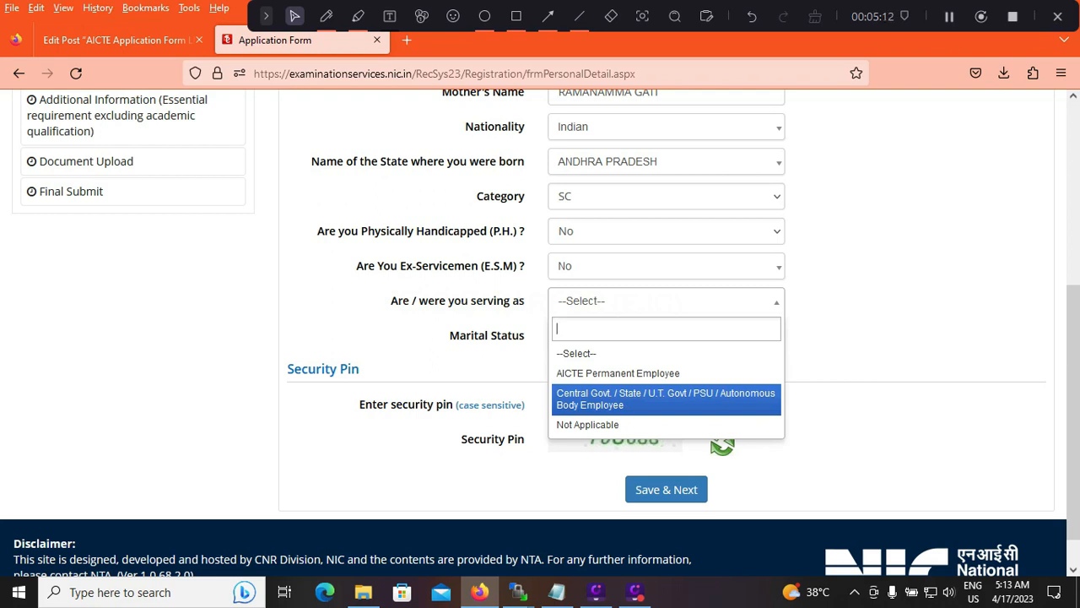
key("Down")
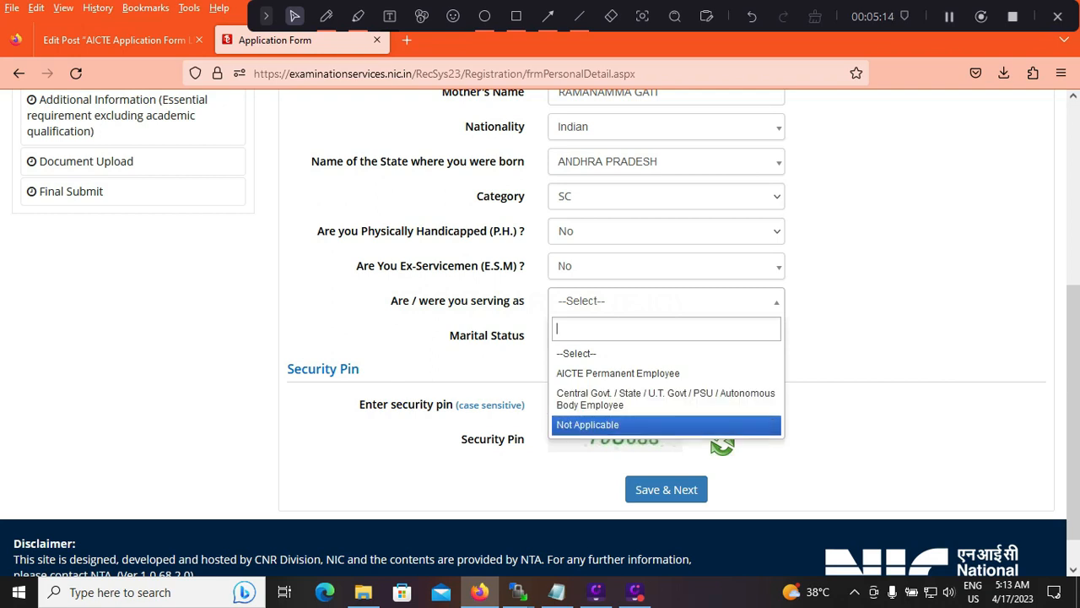
key("Return")
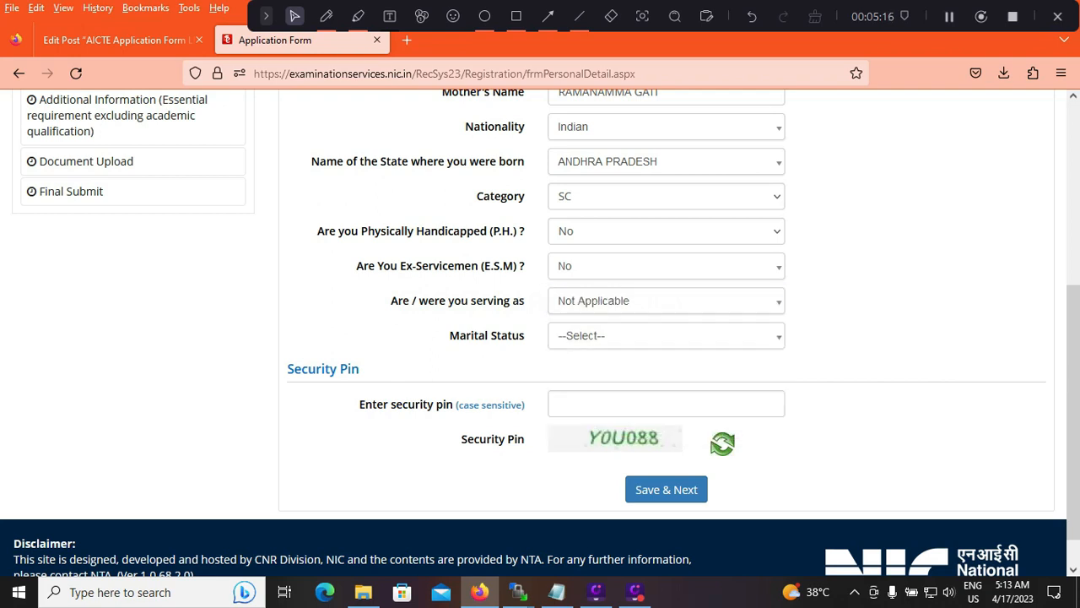
Set the marital status to Single, then fill in the security pin and save the personal details
left_click(666, 336)
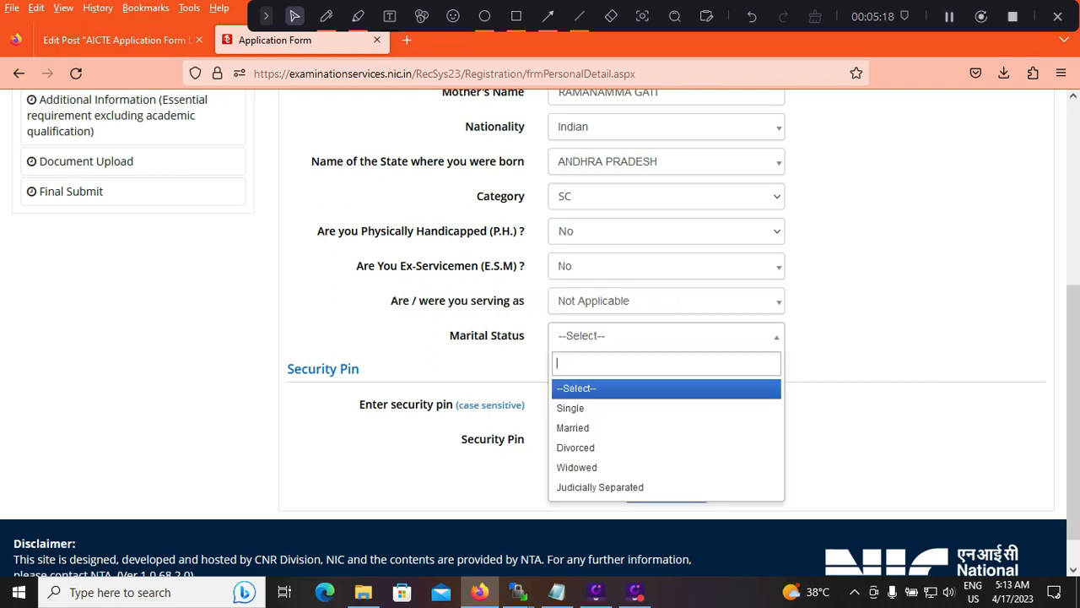
key("Down")
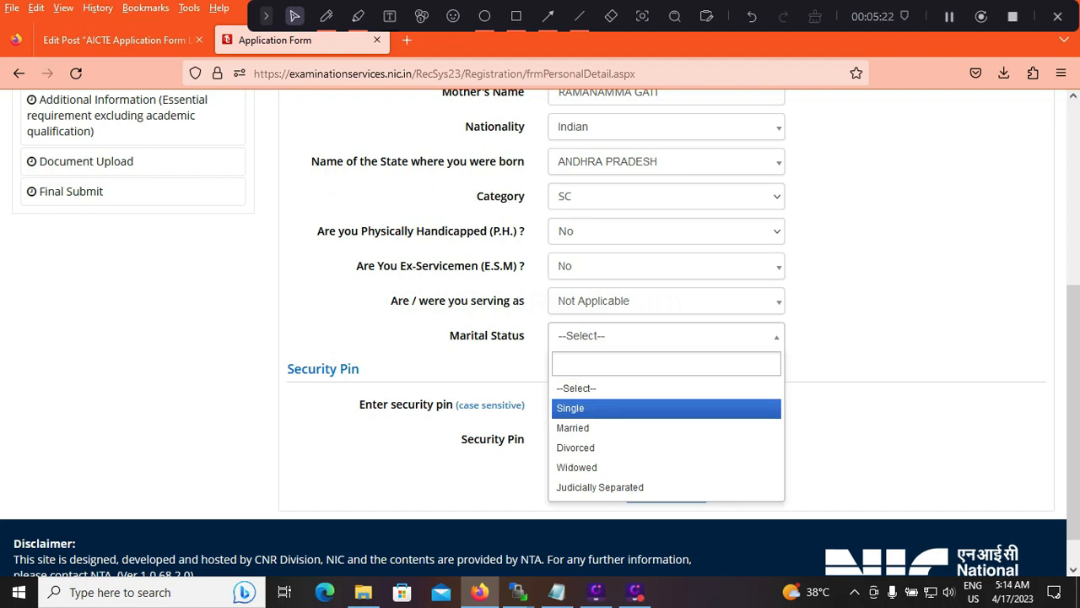
key("Return")
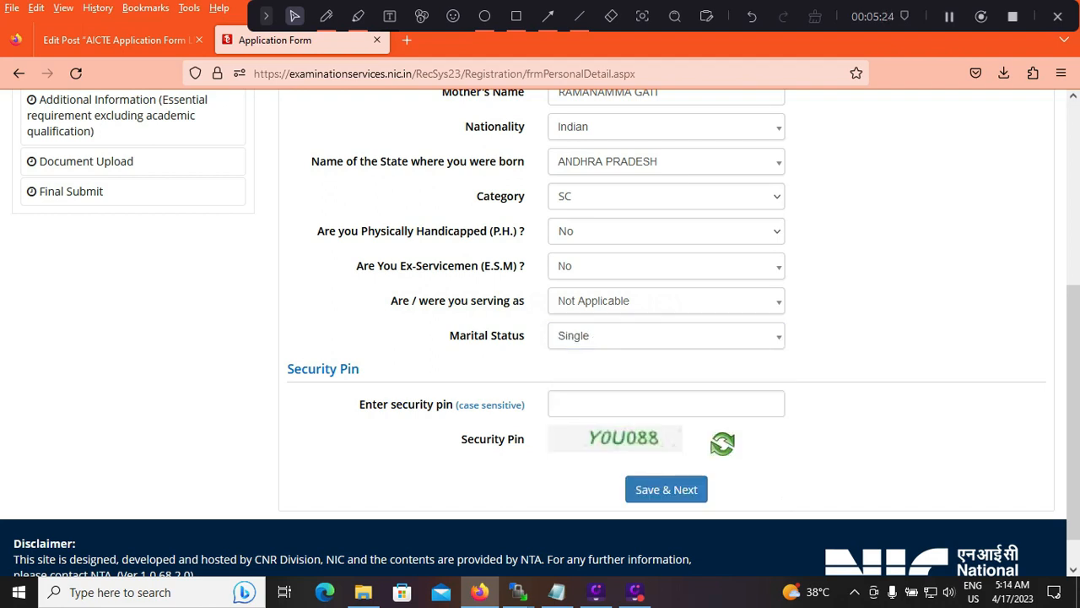
left_click(665, 404)
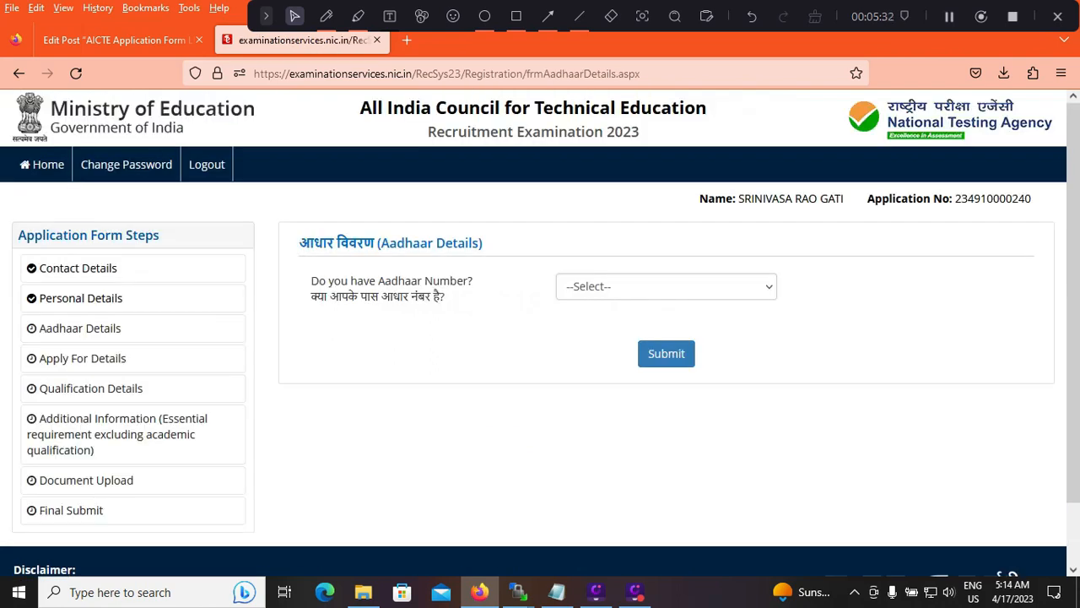
Answer No to having an Aadhaar Number, then submit and confirm the Aadhaar details
left_click(666, 287)
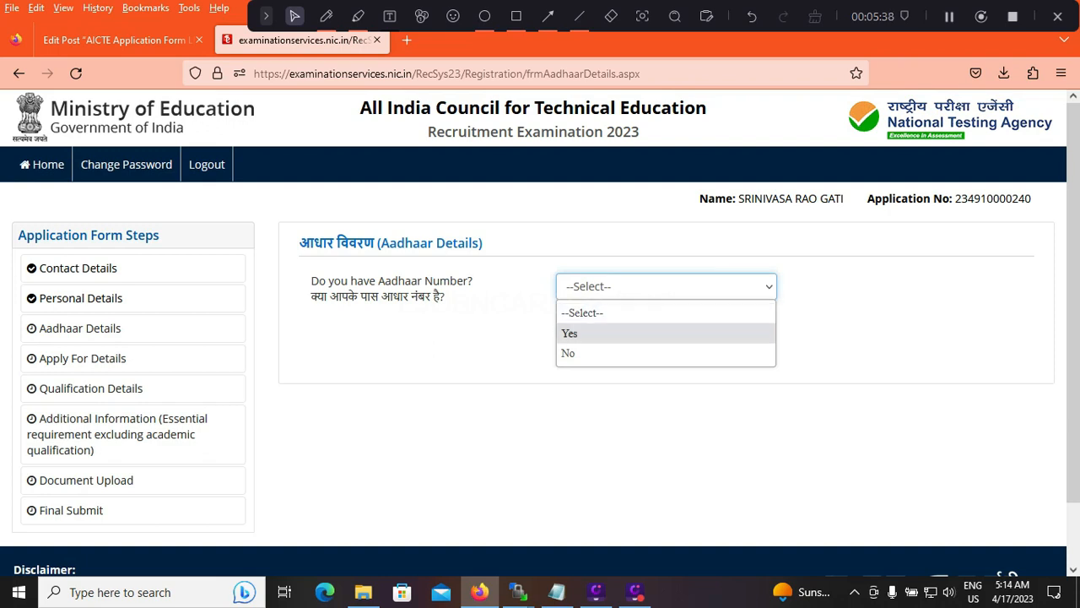
key("Return")
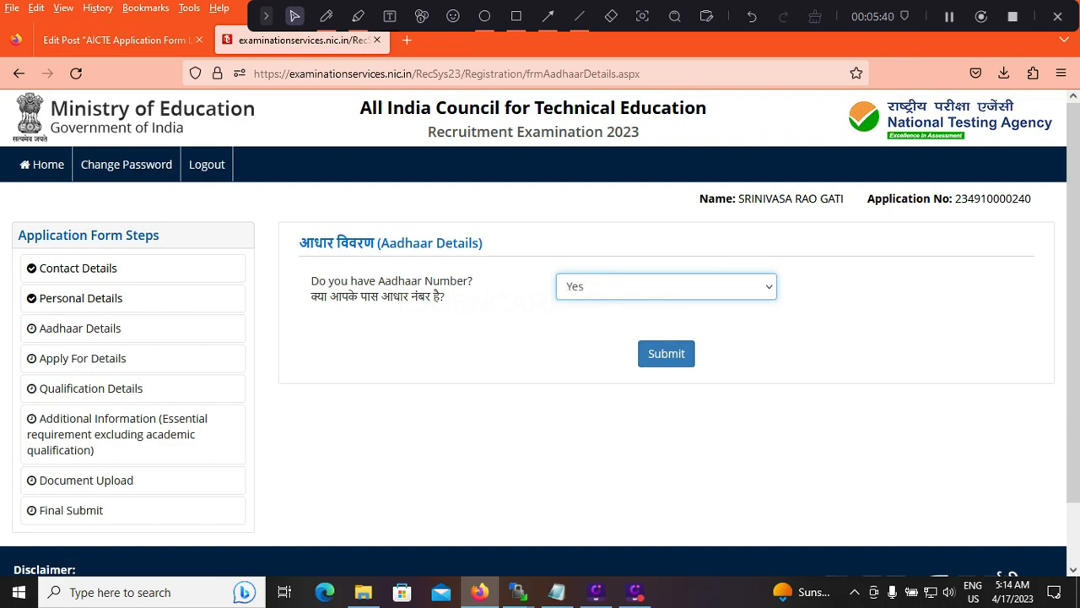
left_click(666, 287)
left_click(666, 353)
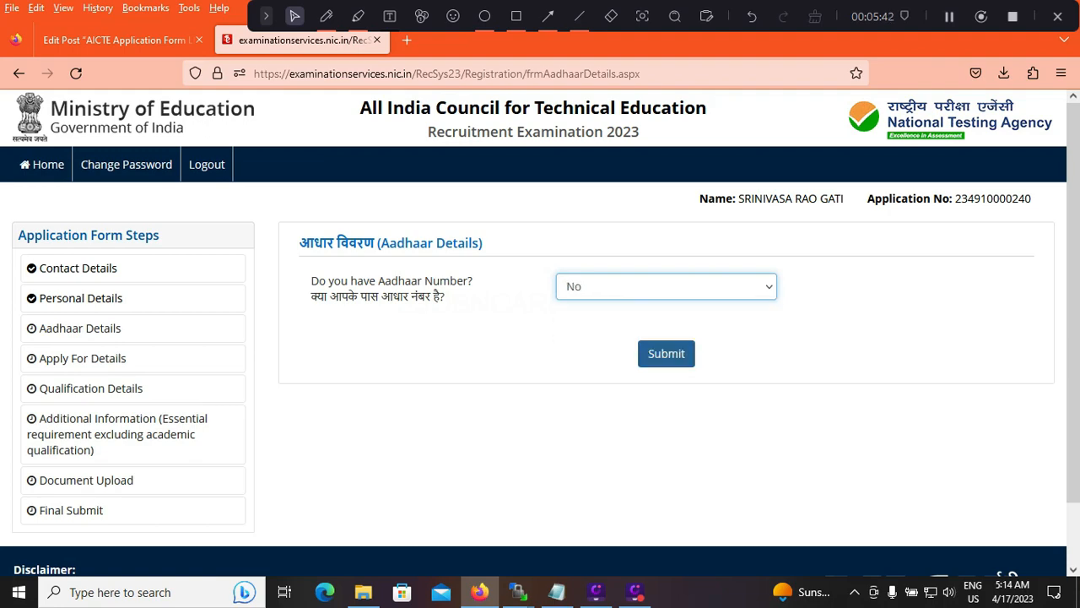
left_click(666, 354)
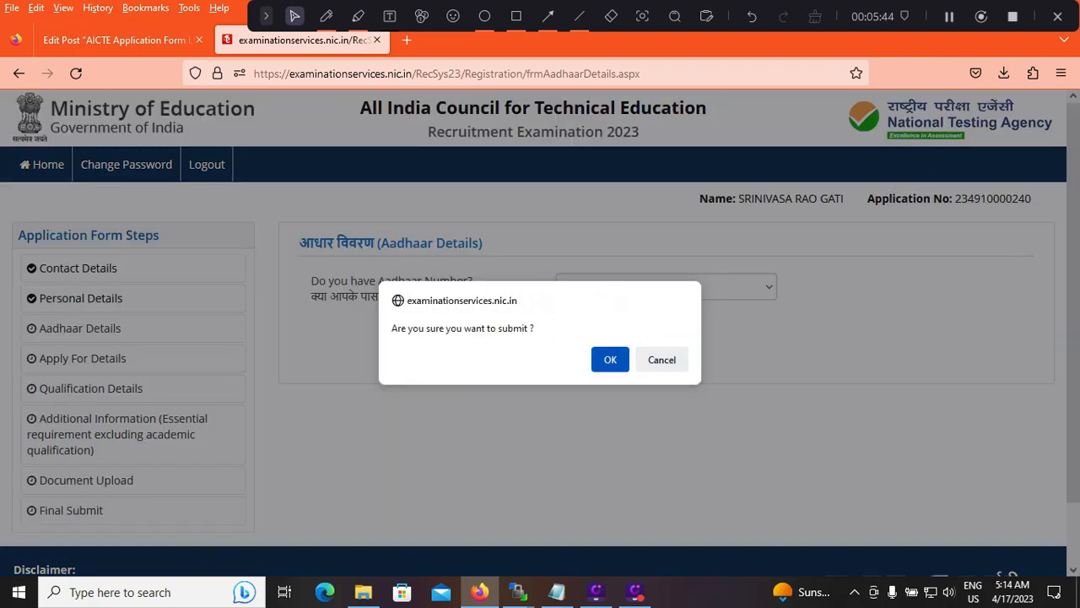
left_click(610, 360)
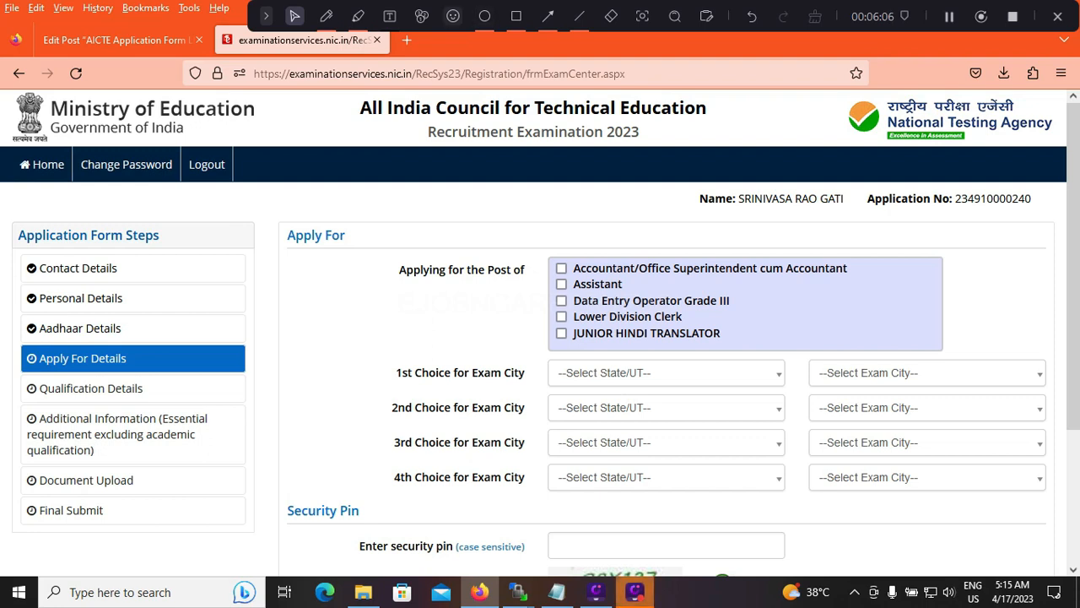
left_click(453, 16)
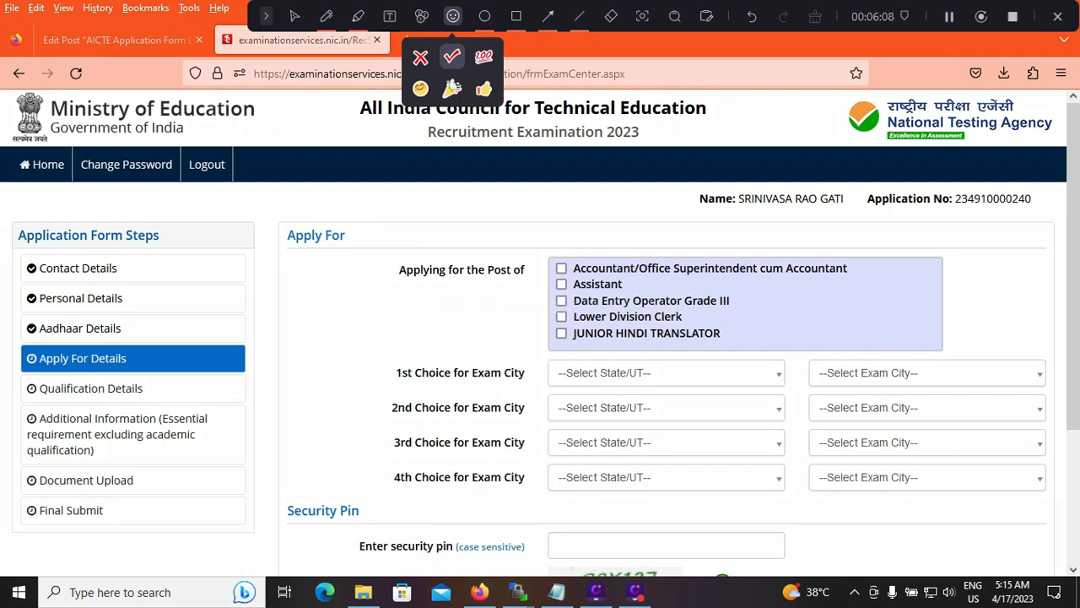
left_click(667, 276)
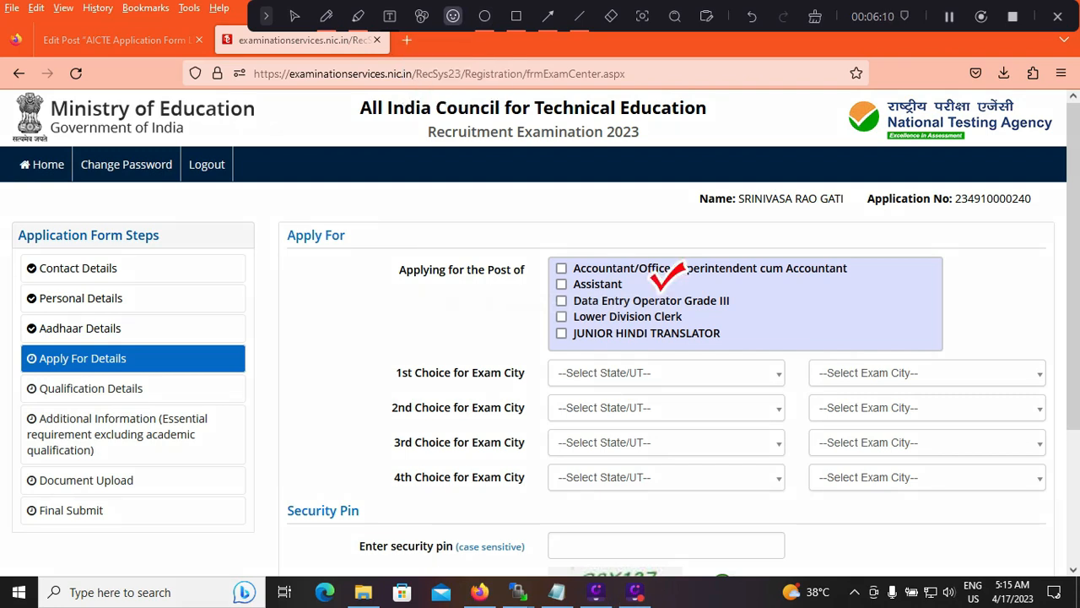
left_click(715, 307)
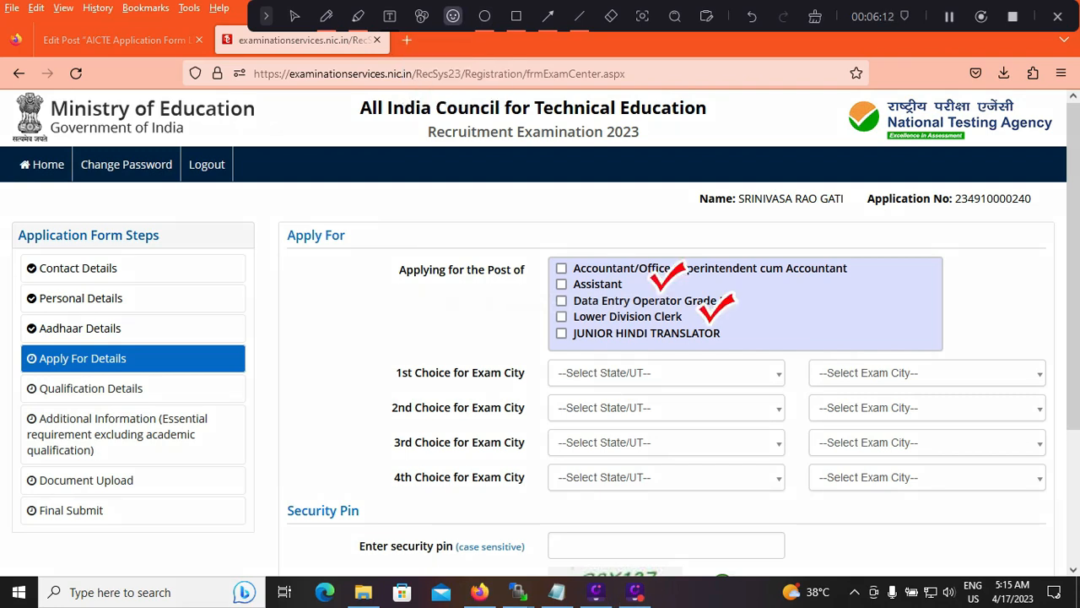
left_click(555, 291)
left_click(611, 16)
mouse_move(555, 291)
left_mouse_down()
mouse_move(667, 276)
mouse_move(715, 309)
left_mouse_up()
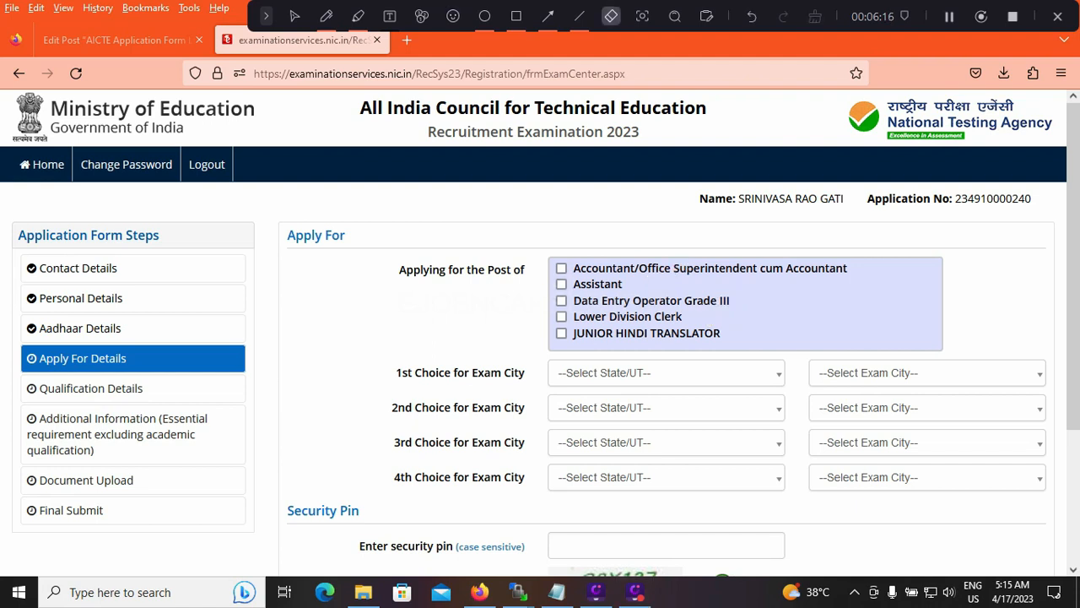
left_click(295, 16)
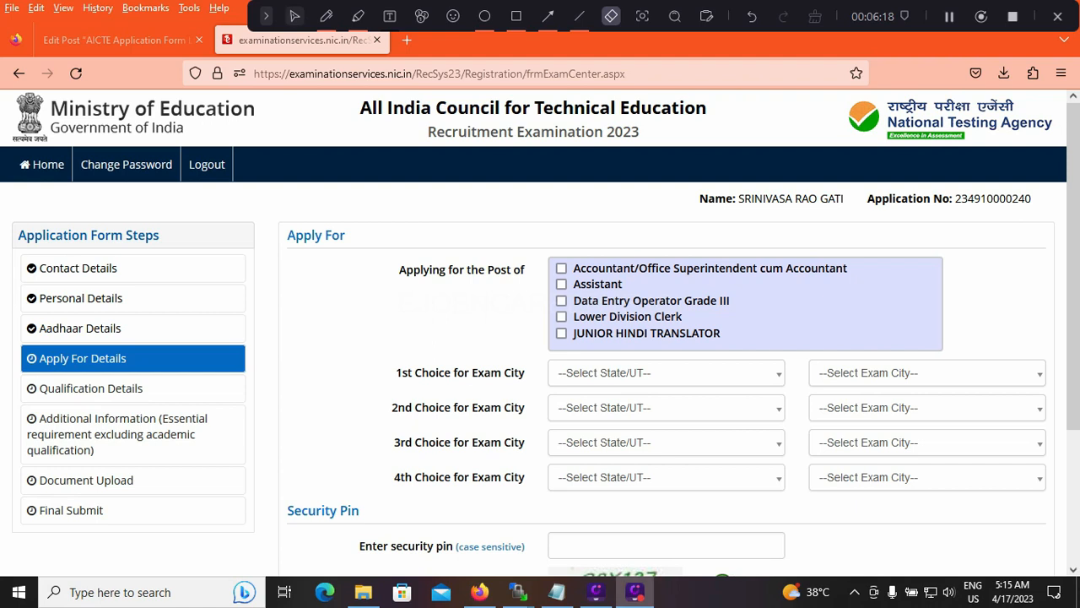
Select Assistant, Data Entry Operator Grade III and Lower Division Clerk as the posts applied for
left_click(562, 284)
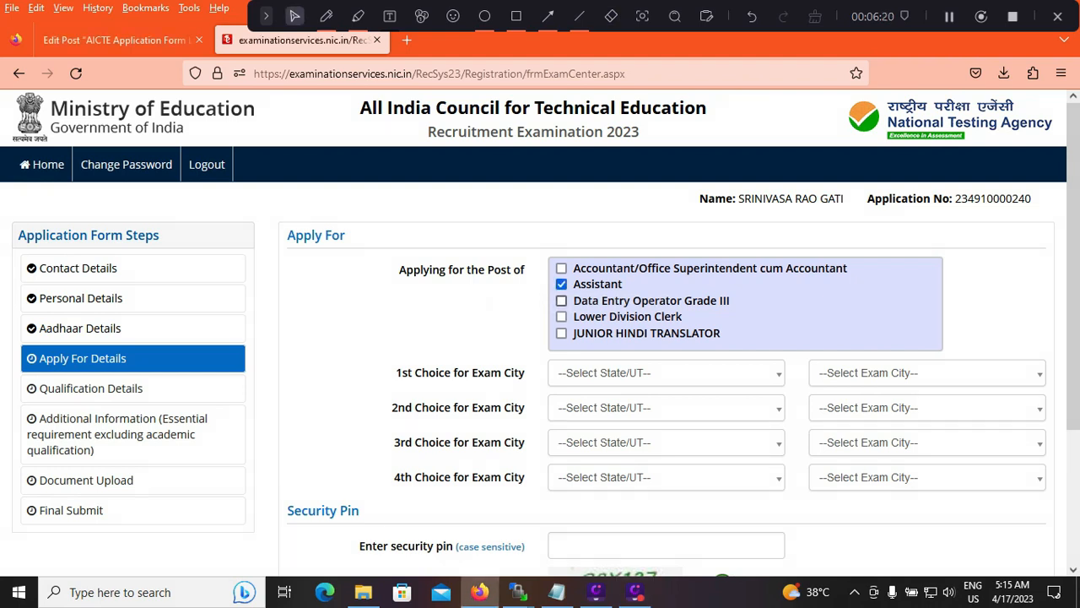
left_click(562, 317)
left_click(561, 301)
Set the first exam city choice to Hyderabad in the state of Telangana
left_click(666, 373)
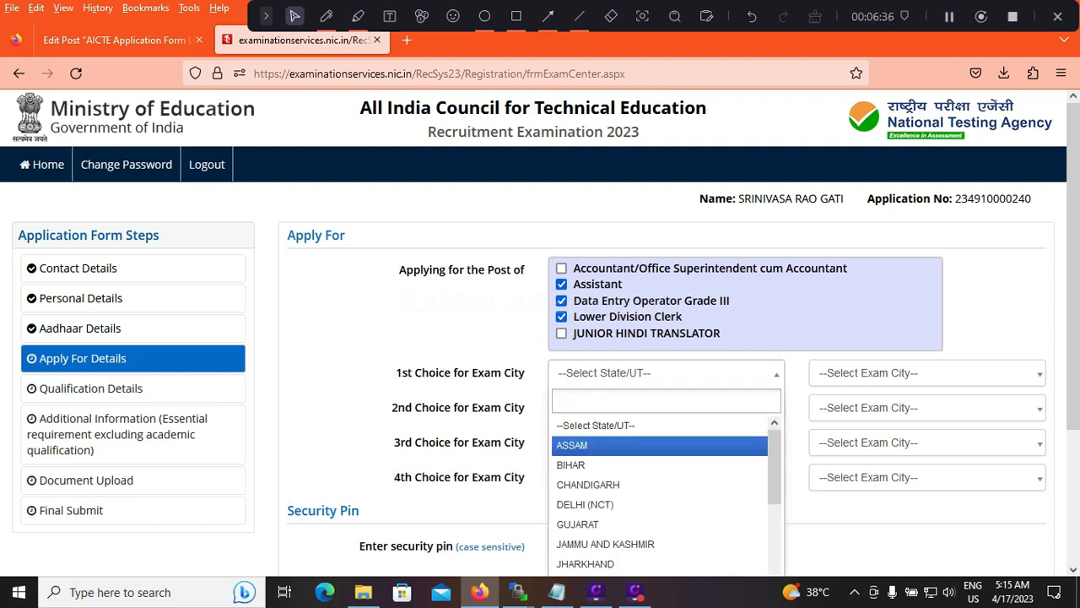
scroll(660, 494, "down", 8)
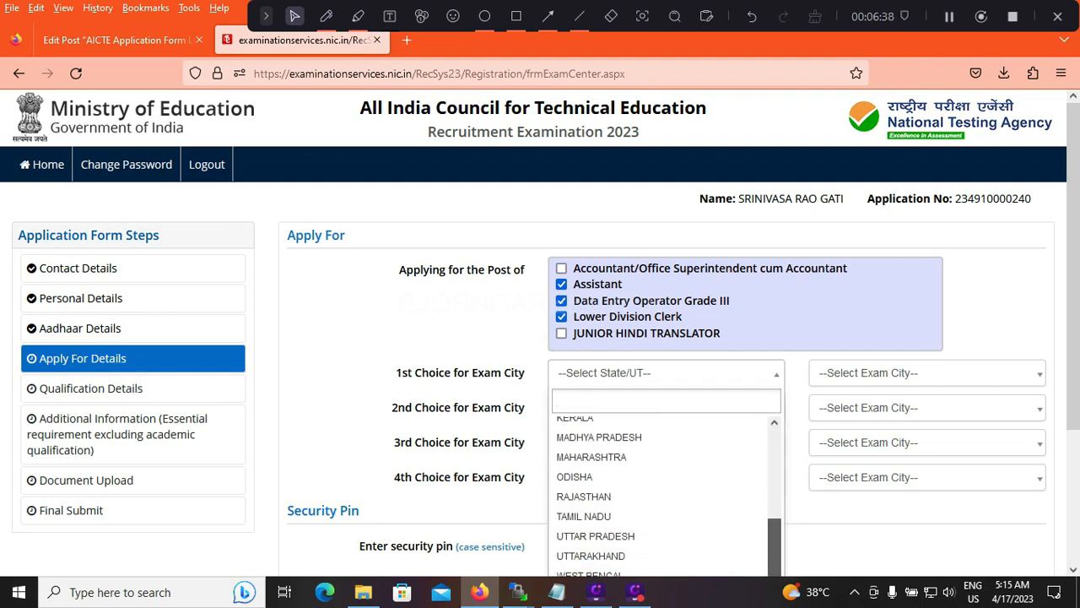
scroll(660, 494, "down", 3)
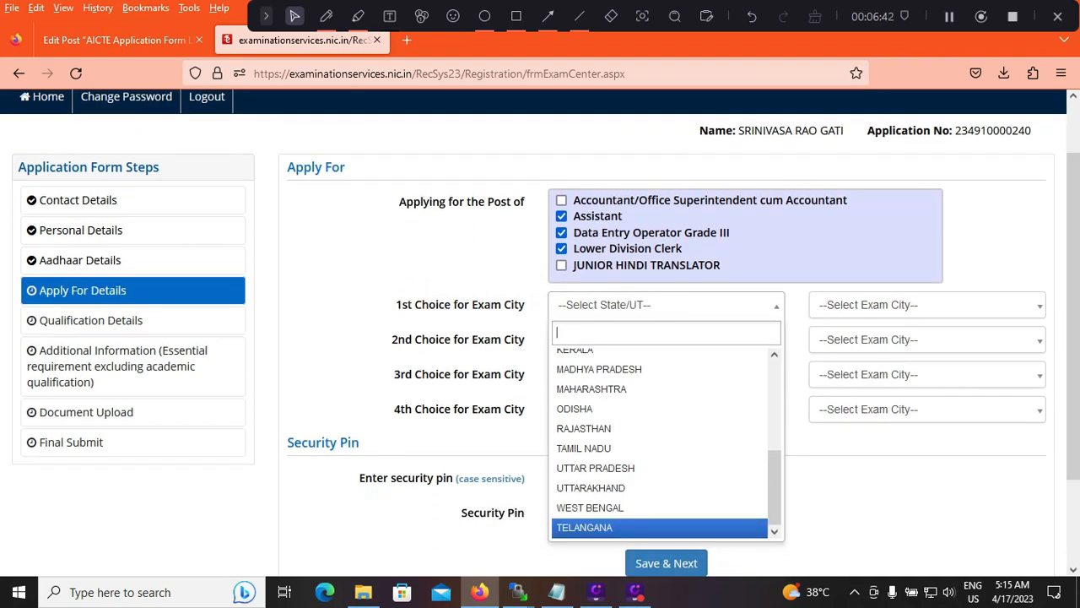
scroll(774, 460, "up", 2)
scroll(774, 439, "up", 3)
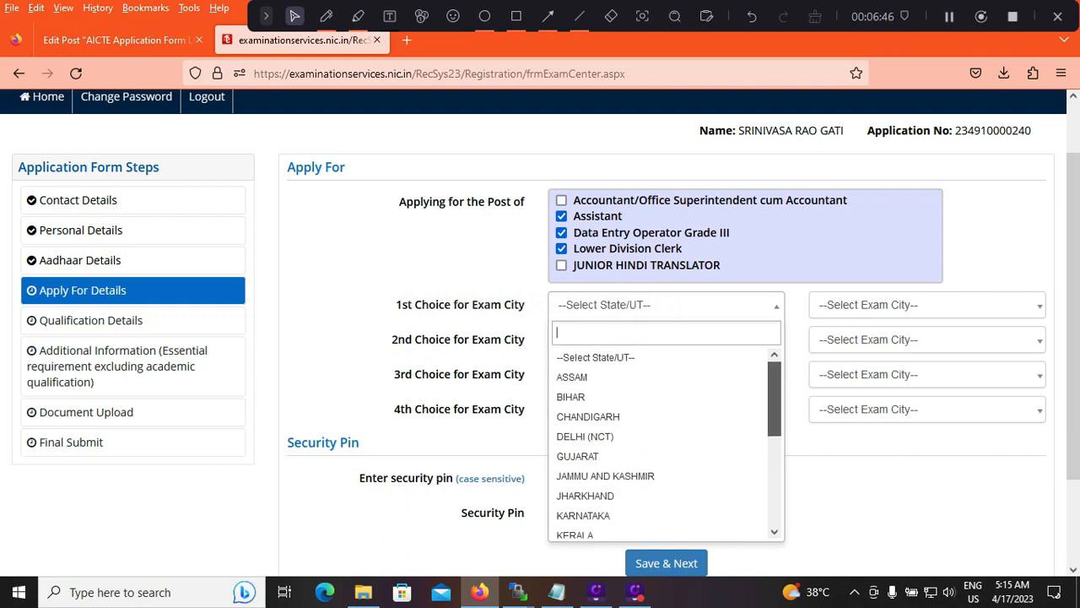
scroll(662, 443, "down", 3)
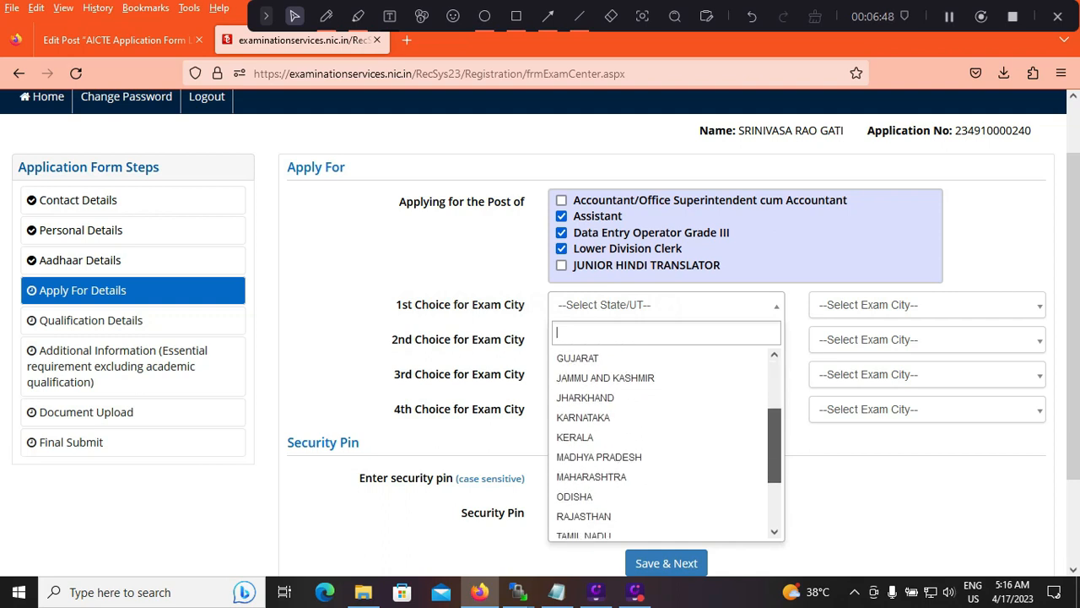
scroll(663, 443, "down", 3)
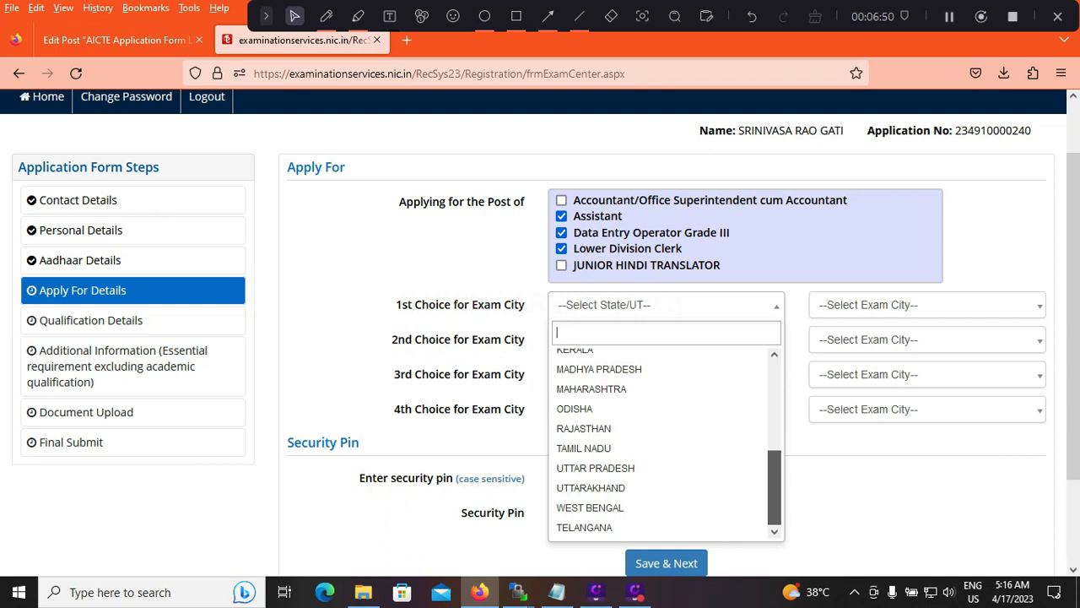
left_click(591, 527)
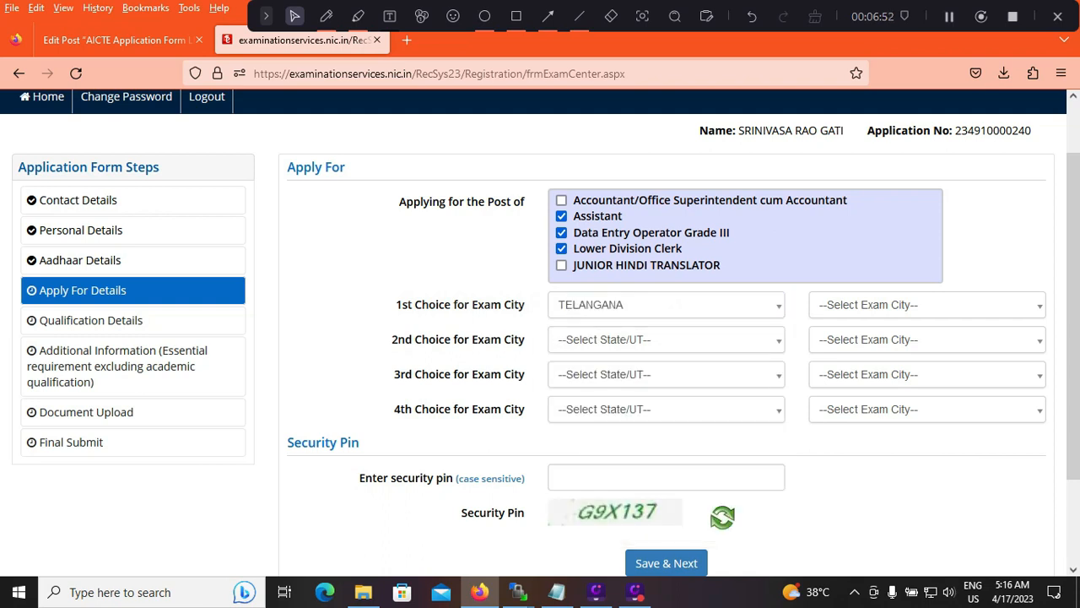
left_click(926, 304)
left_click(853, 376)
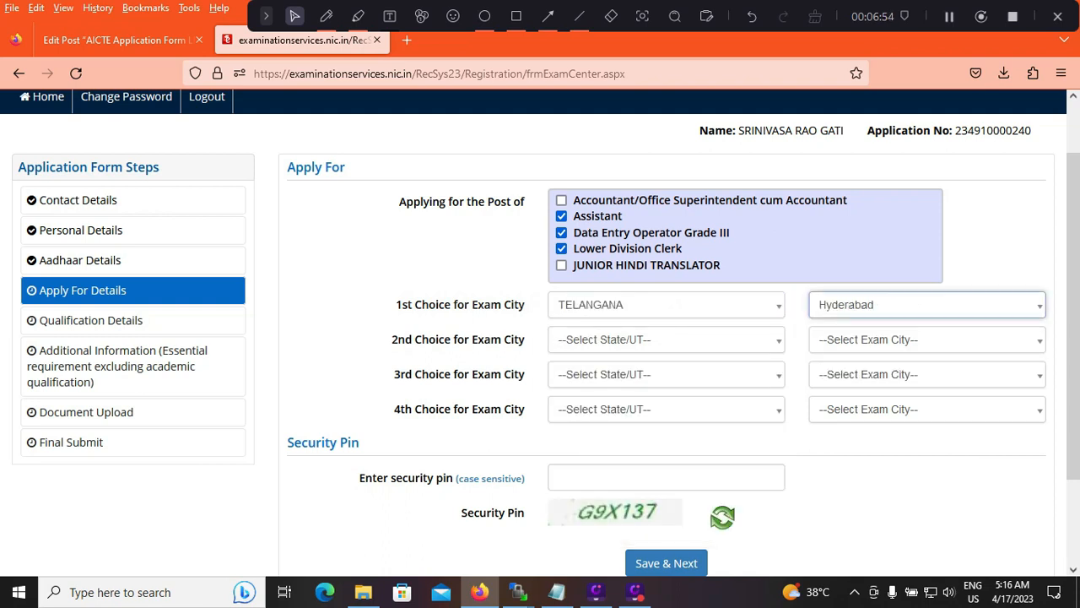
Set the second exam city choice to Chennai in the state of Tamil Nadu
left_click(666, 340)
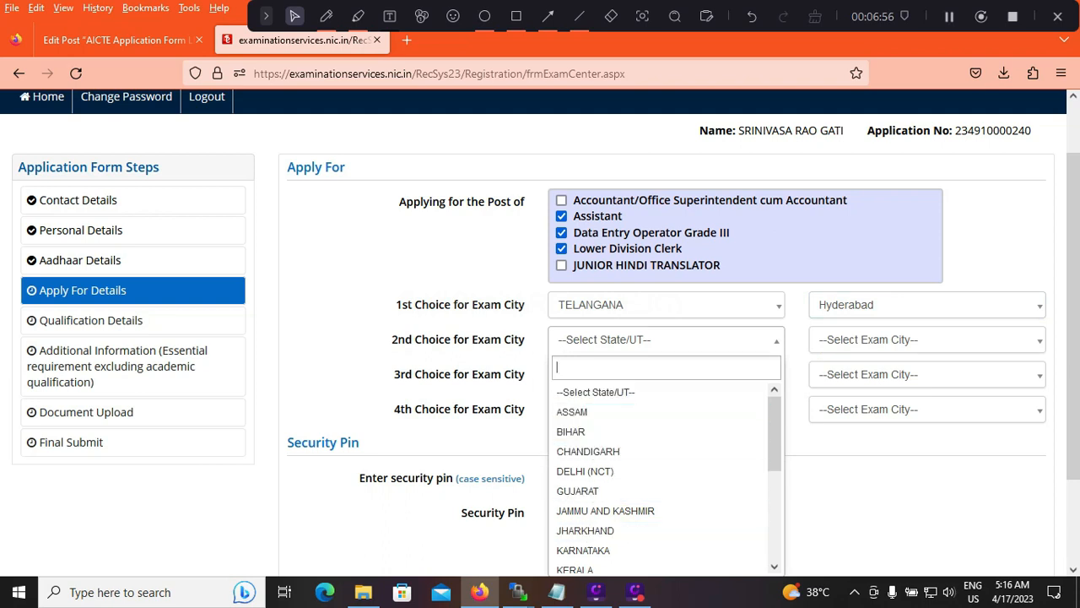
left_click_drag(774, 432, 775, 527)
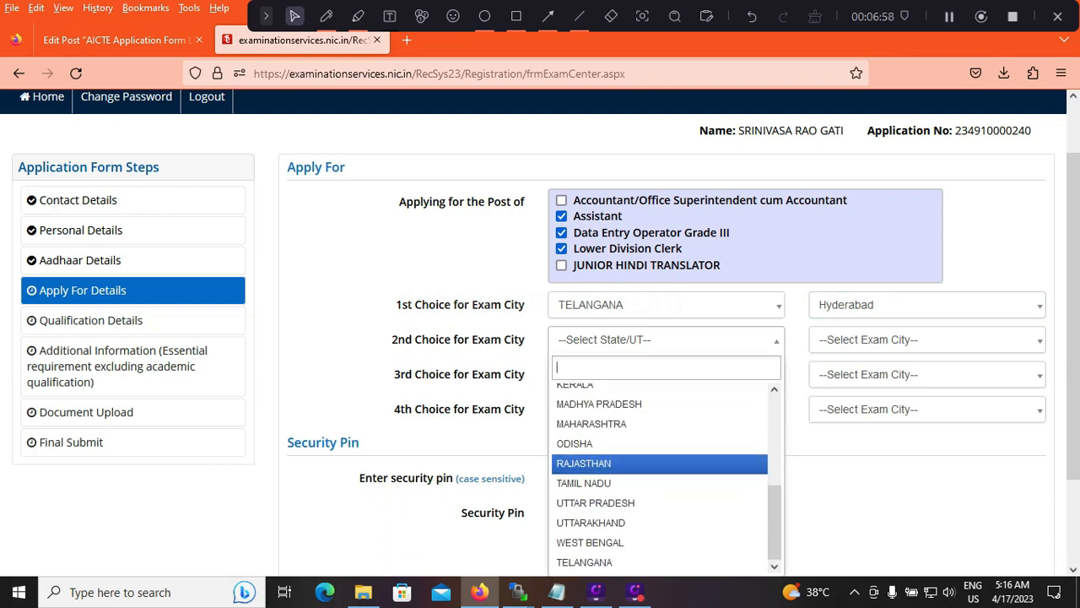
left_click(583, 483)
left_click(926, 339)
left_click(840, 410)
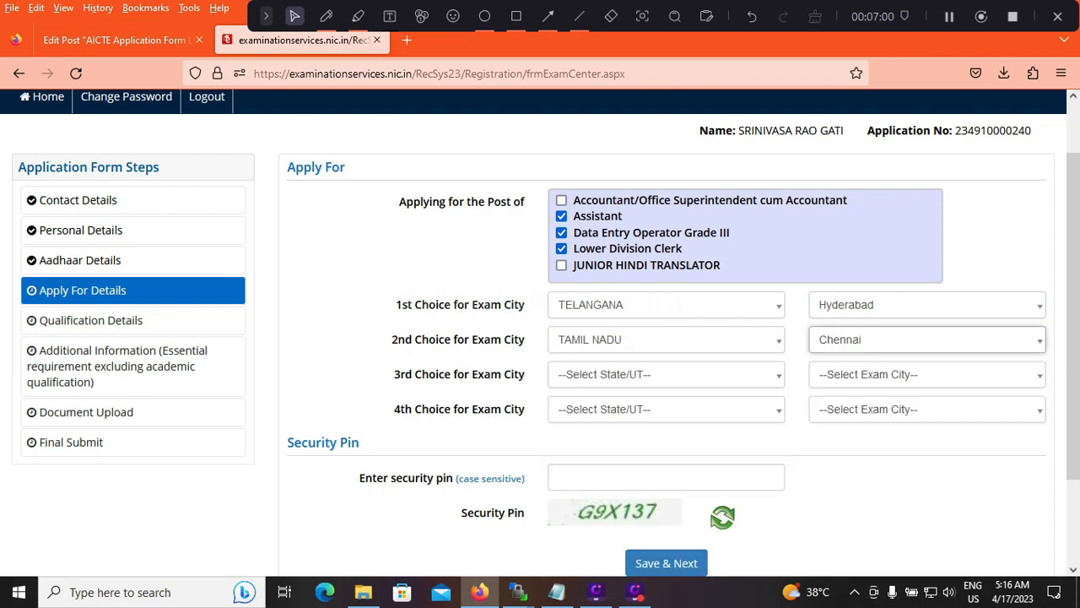
Set the third exam city choice to Bengaluru in the state of Karnataka
left_click(666, 375)
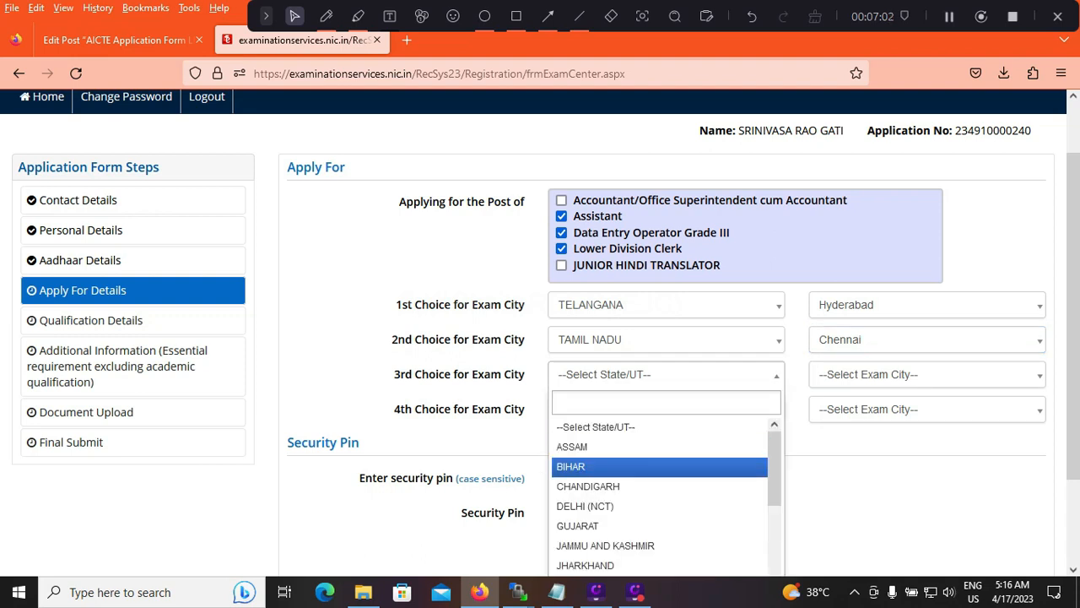
left_click_drag(775, 467, 775, 512)
left_click(582, 491)
left_click(926, 374)
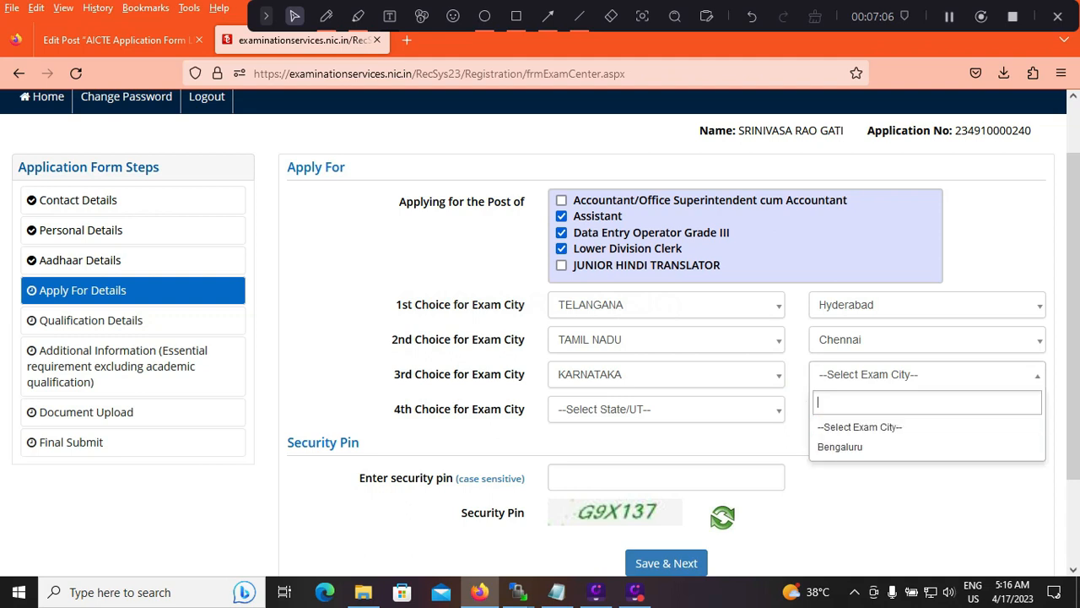
left_click(853, 448)
Set the fourth exam city choice to Bhubaneswar in Odisha and go to the security pin entry
left_click(666, 409)
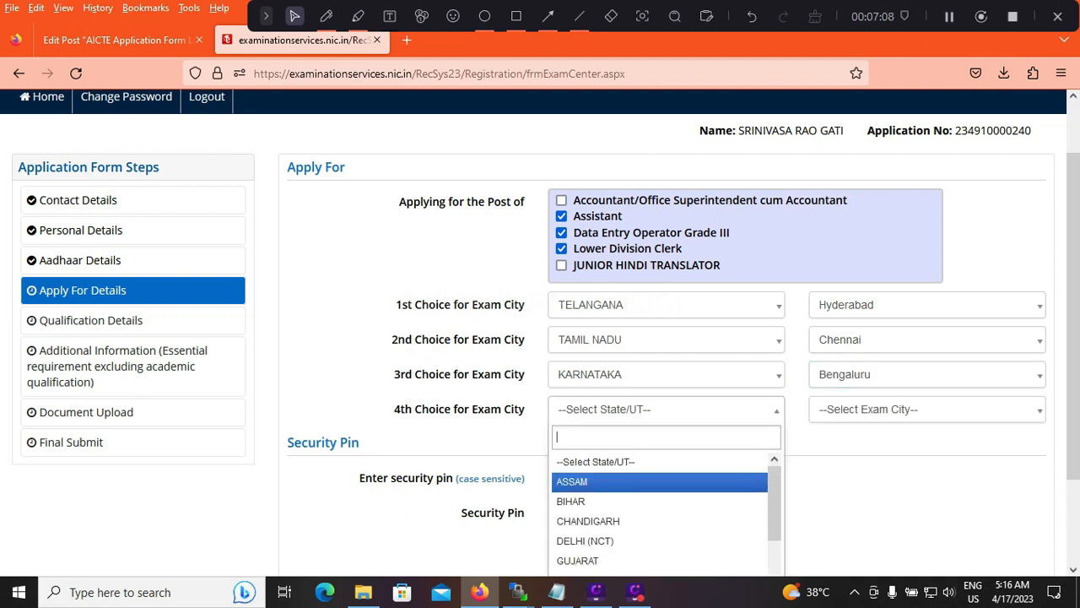
left_click_drag(775, 483, 774, 562)
left_click(575, 521)
left_click(926, 409)
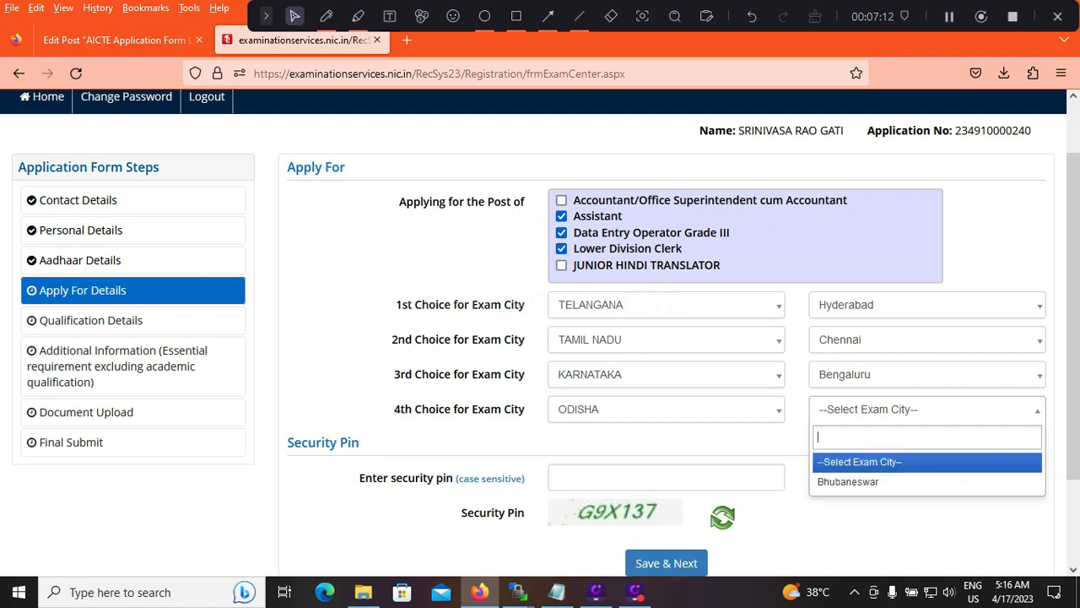
left_click(869, 482)
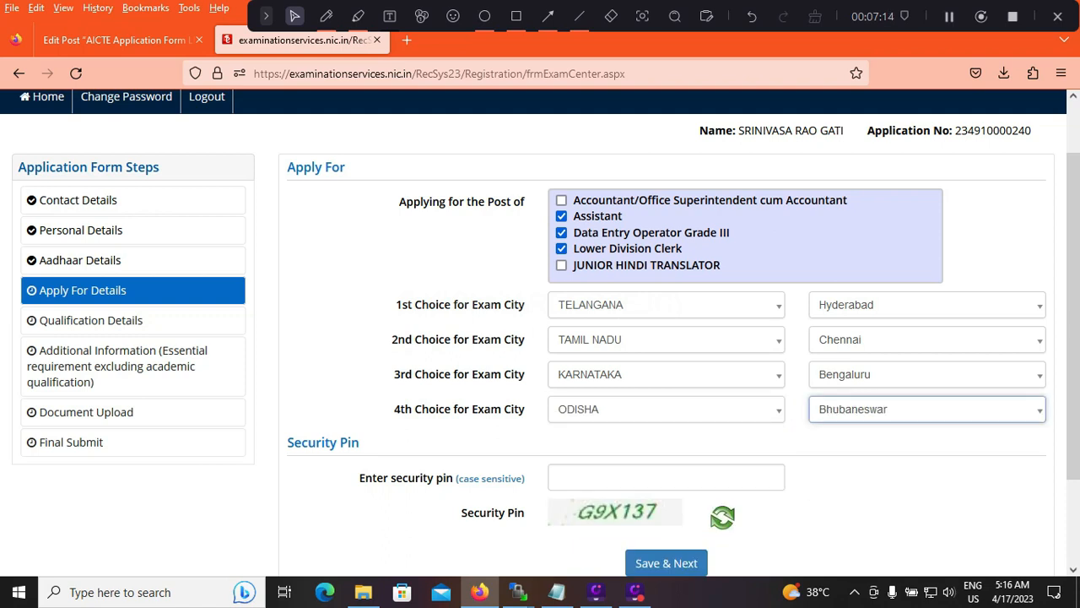
left_click(666, 477)
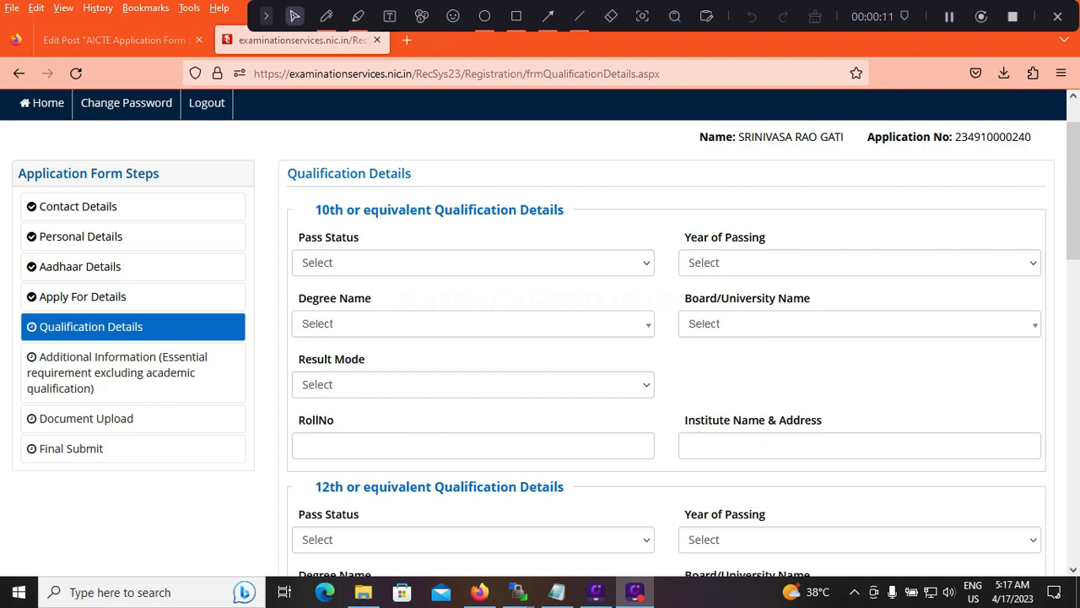
Mark the 10th qualification as Passed in 2015 with the degree name 10th or Equivalent
left_click(473, 262)
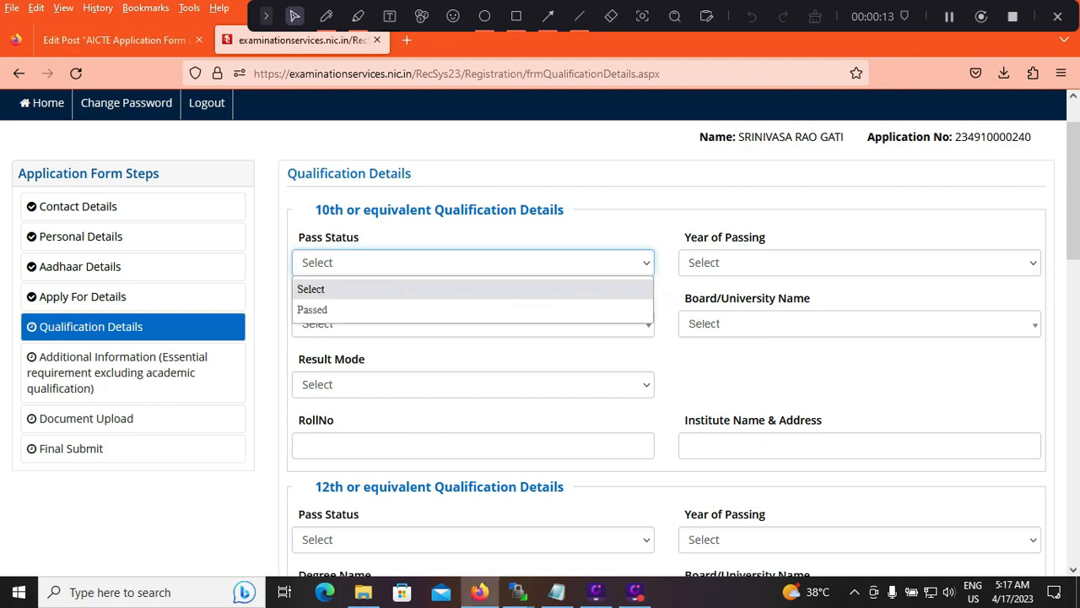
left_click(472, 309)
left_click(860, 262)
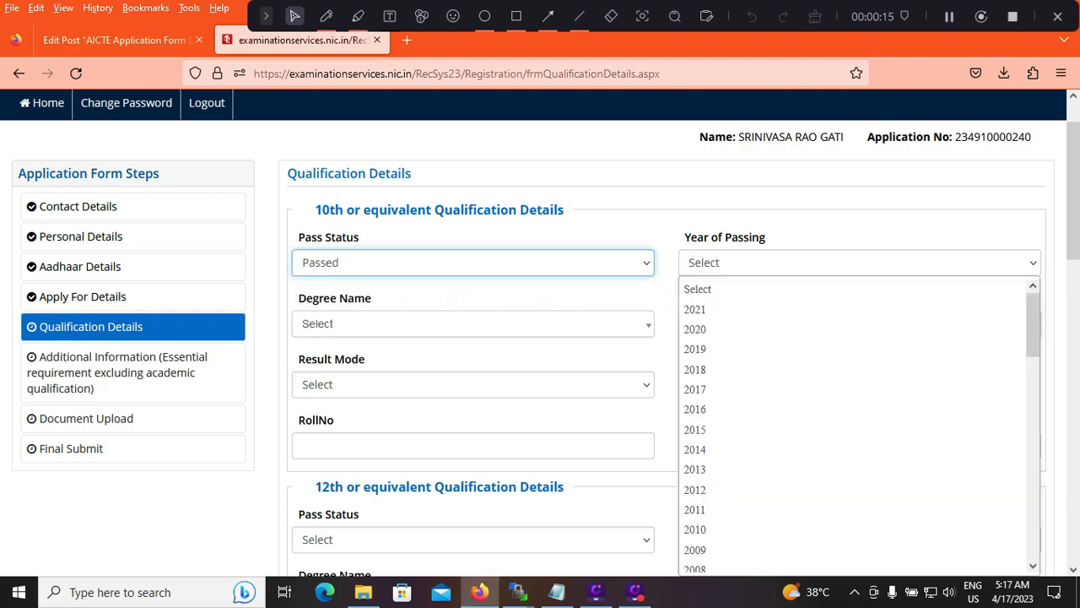
left_click(859, 369)
left_click(859, 263)
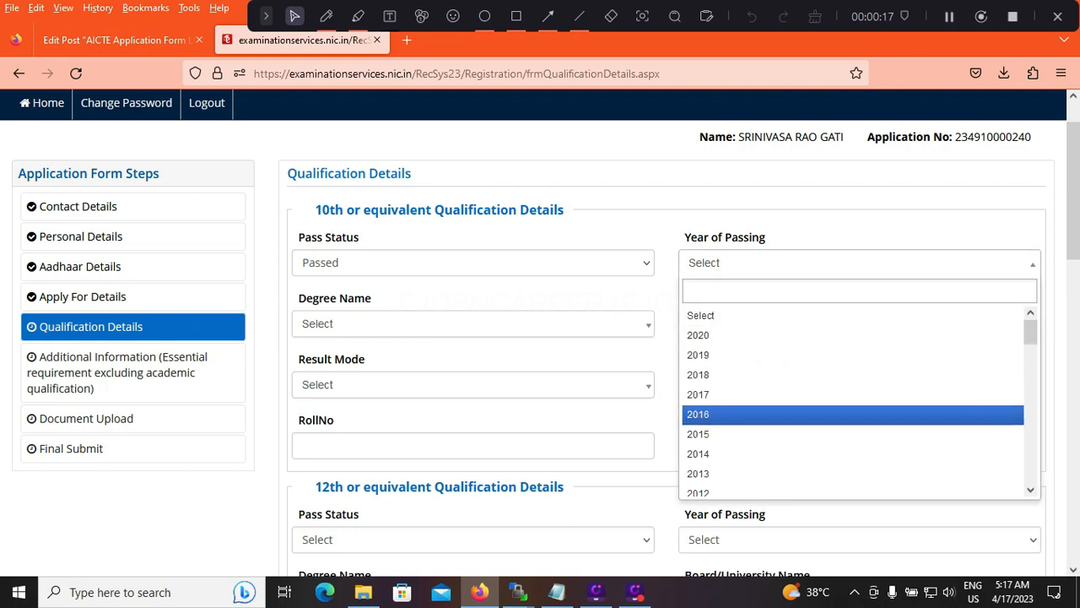
left_click(859, 413)
left_click(860, 263)
left_click(860, 434)
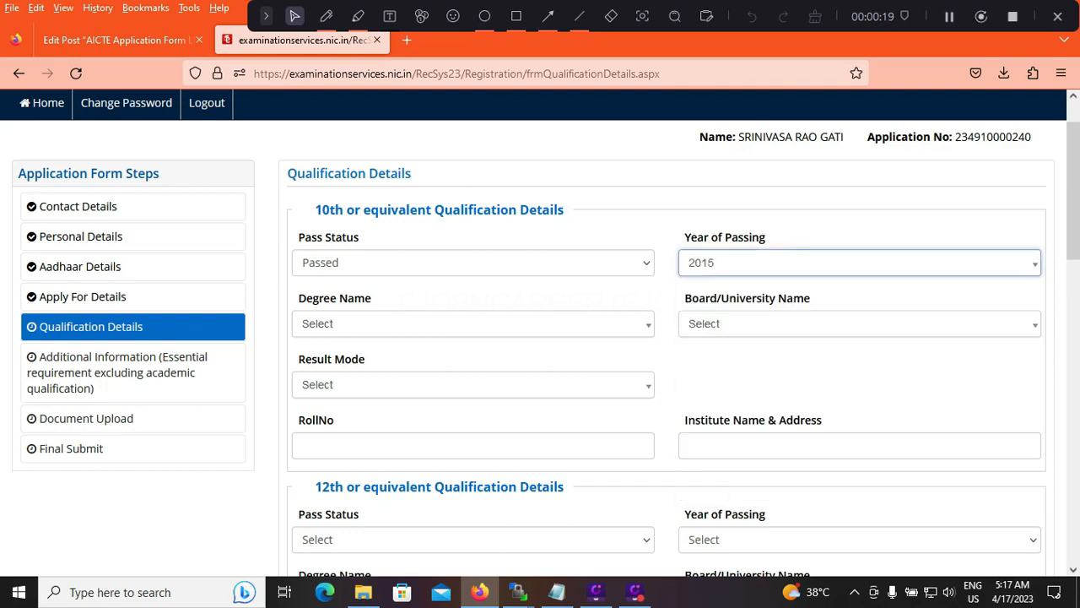
left_click(473, 323)
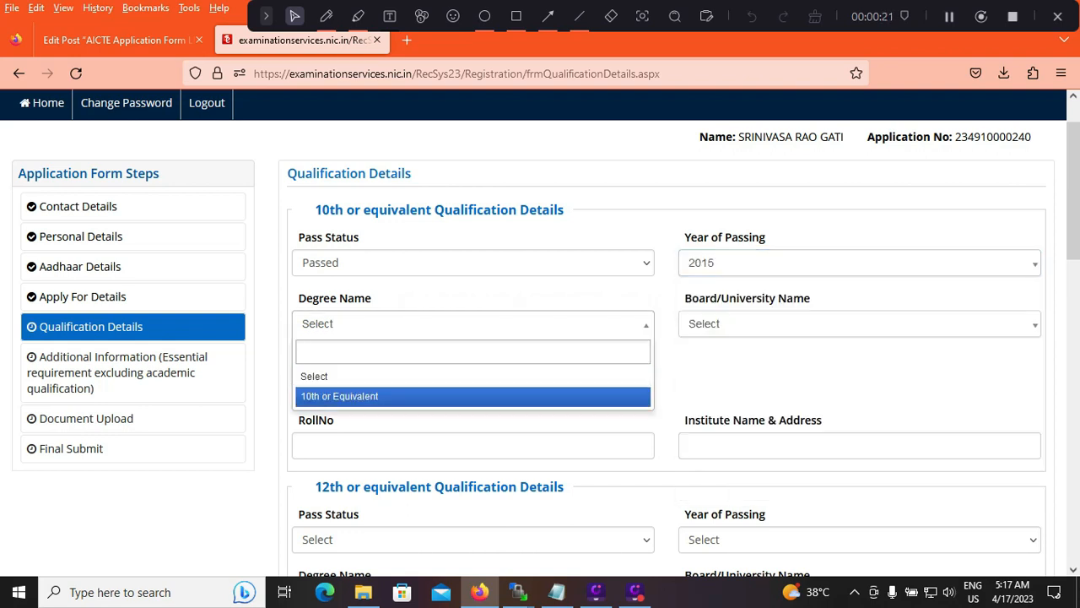
left_click(339, 396)
Set the 10th qualification's board to CBSE I (CBSE INTERNATIONAL) and its result mode to Percentage
left_click(859, 324)
left_click(859, 323)
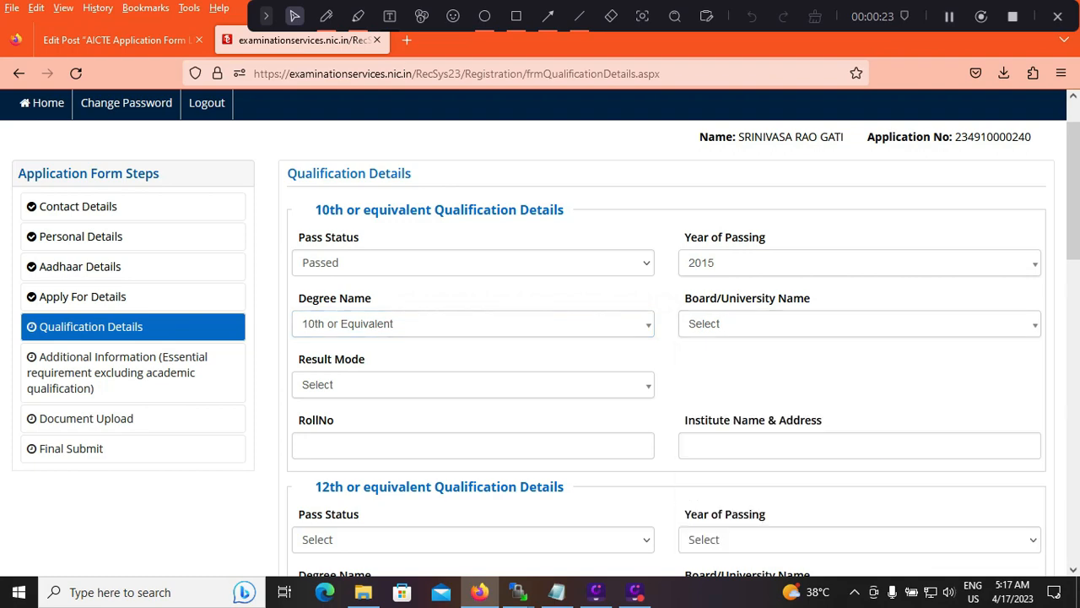
left_click(859, 323)
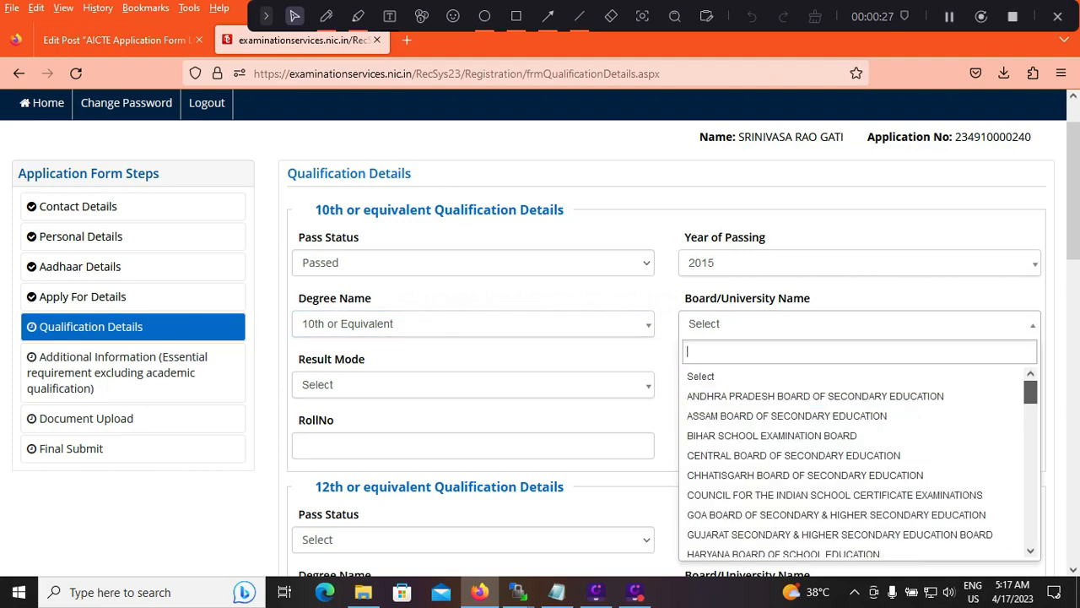
scroll(852, 460, "down", 5)
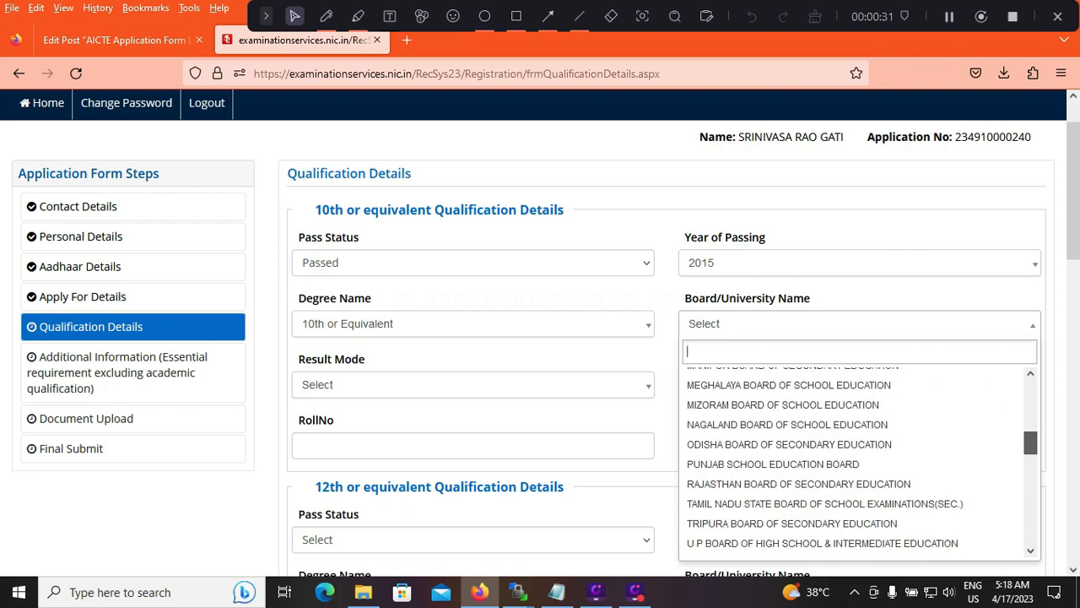
scroll(852, 460, "down", 3)
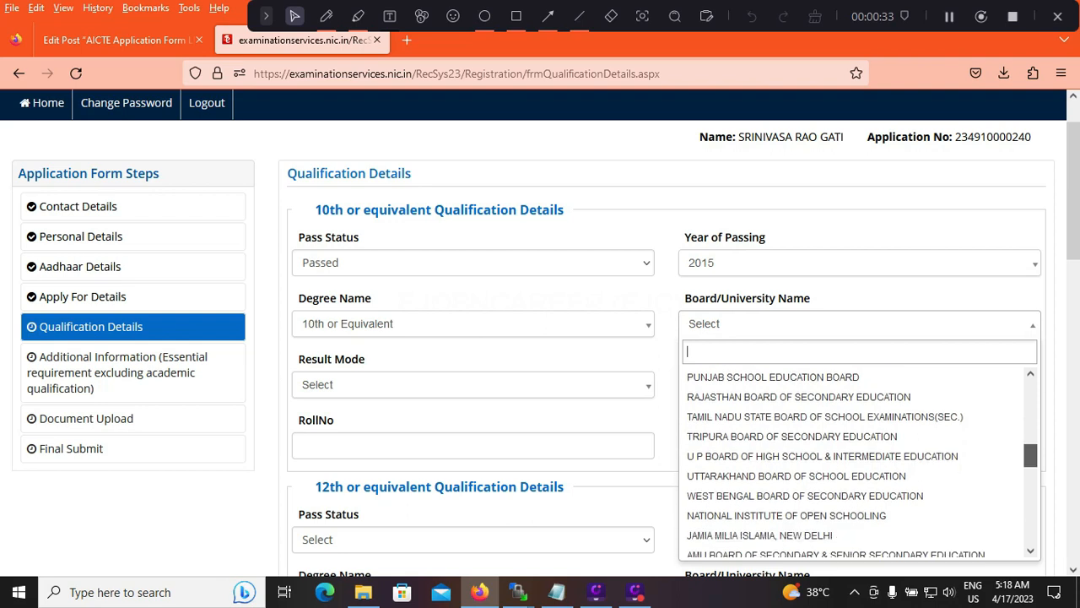
scroll(852, 460, "down", 5)
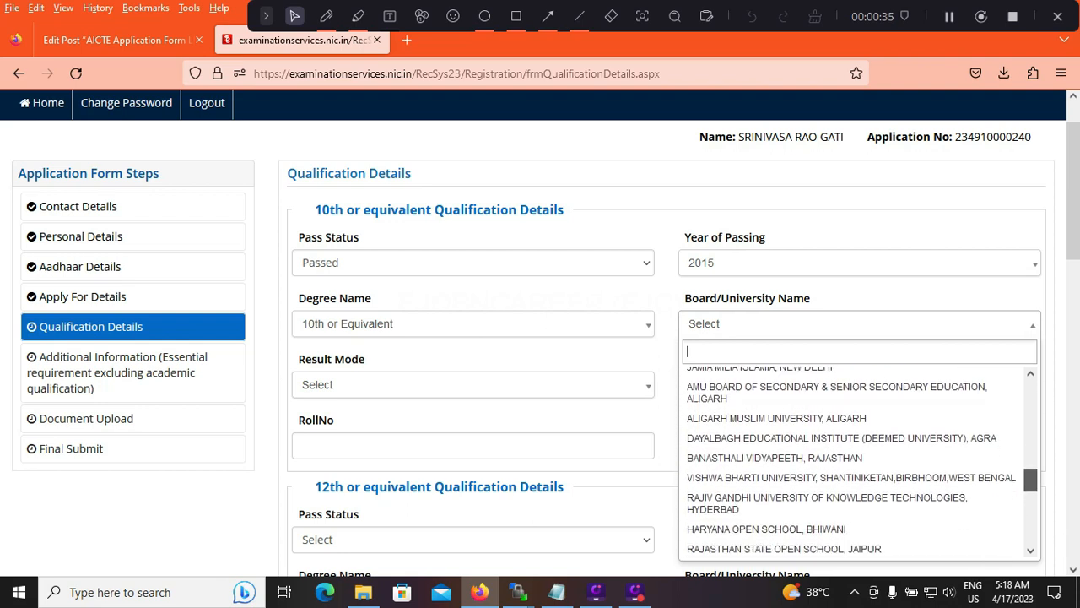
scroll(852, 460, "down", 2)
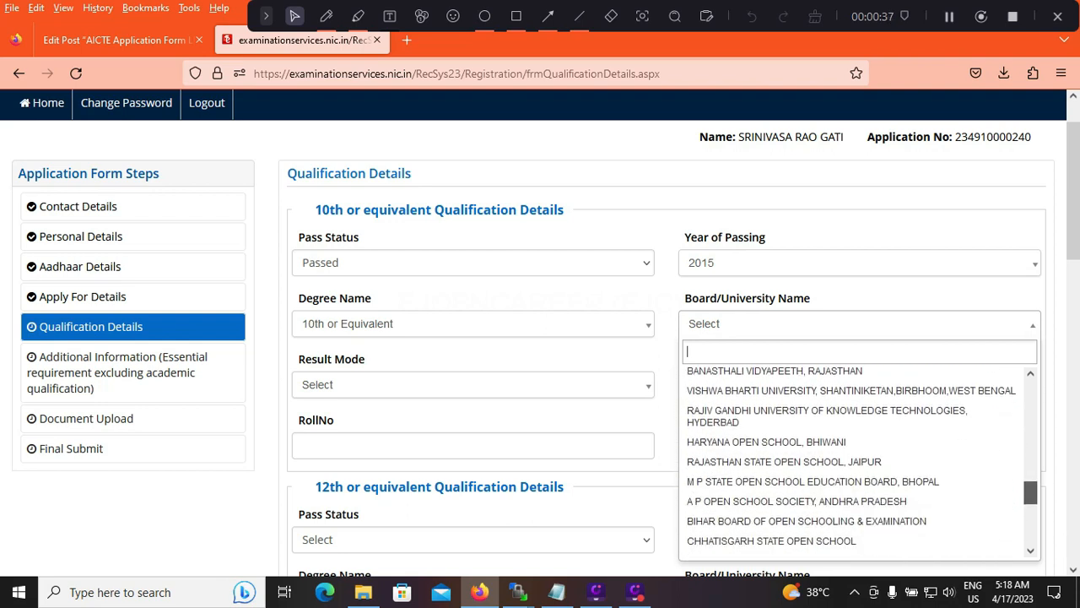
scroll(852, 460, "down", 2)
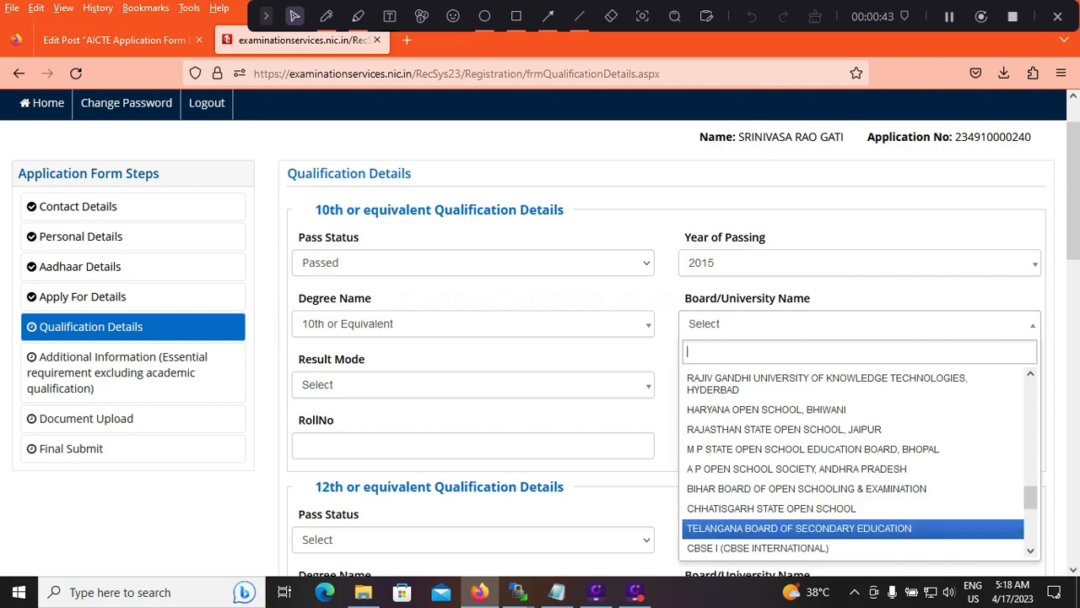
key("Down")
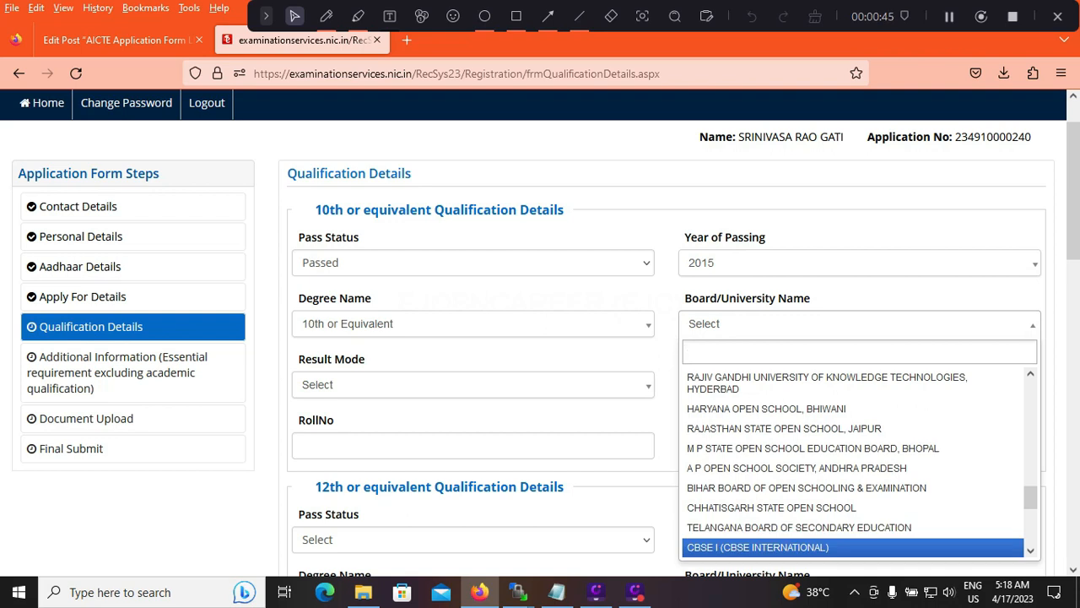
key("Return")
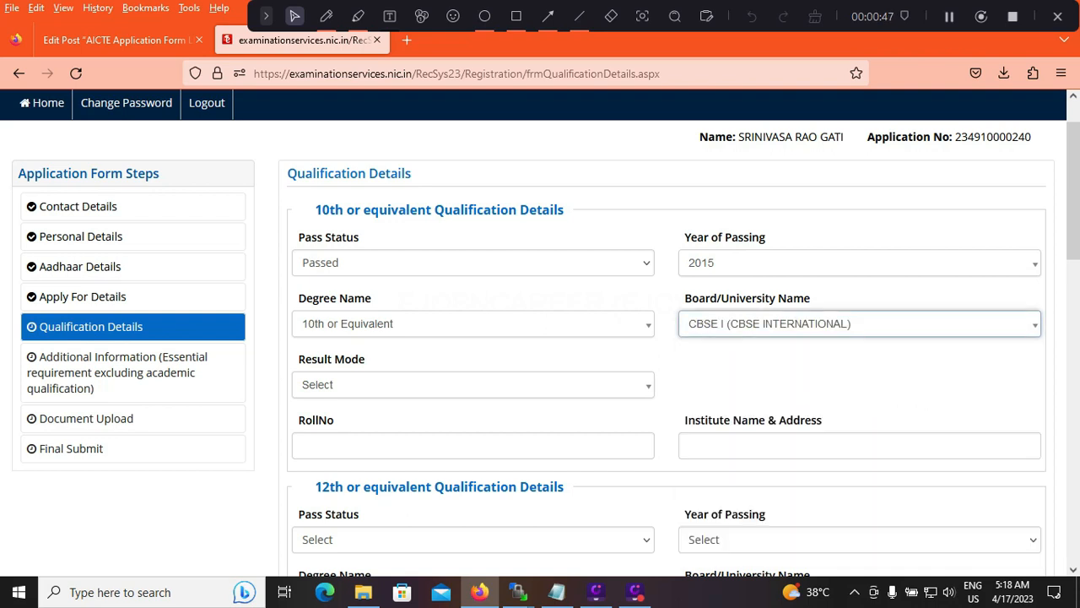
left_click(860, 324)
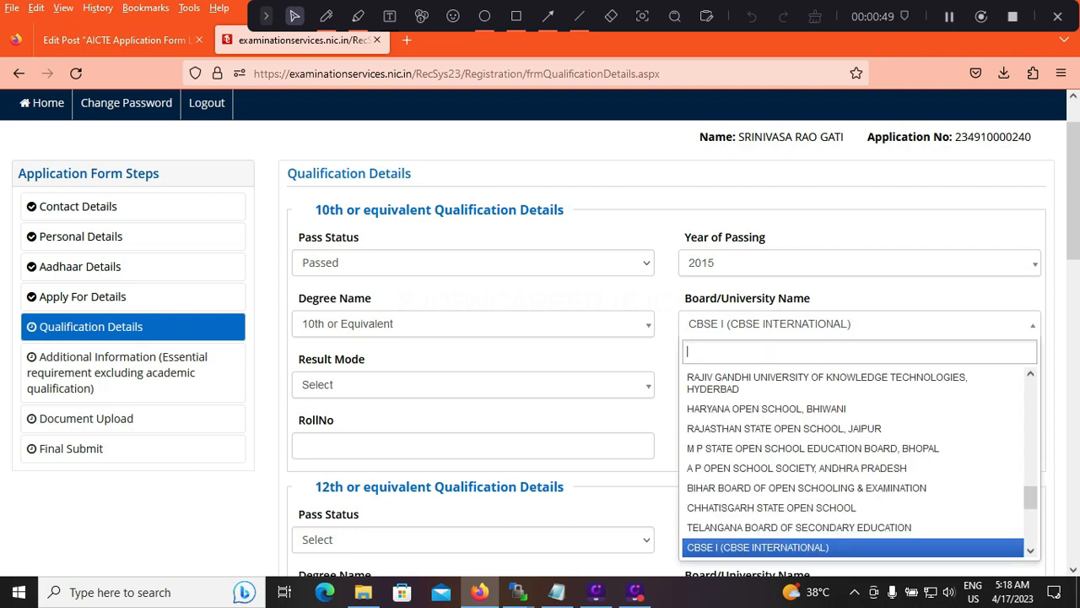
left_click(859, 324)
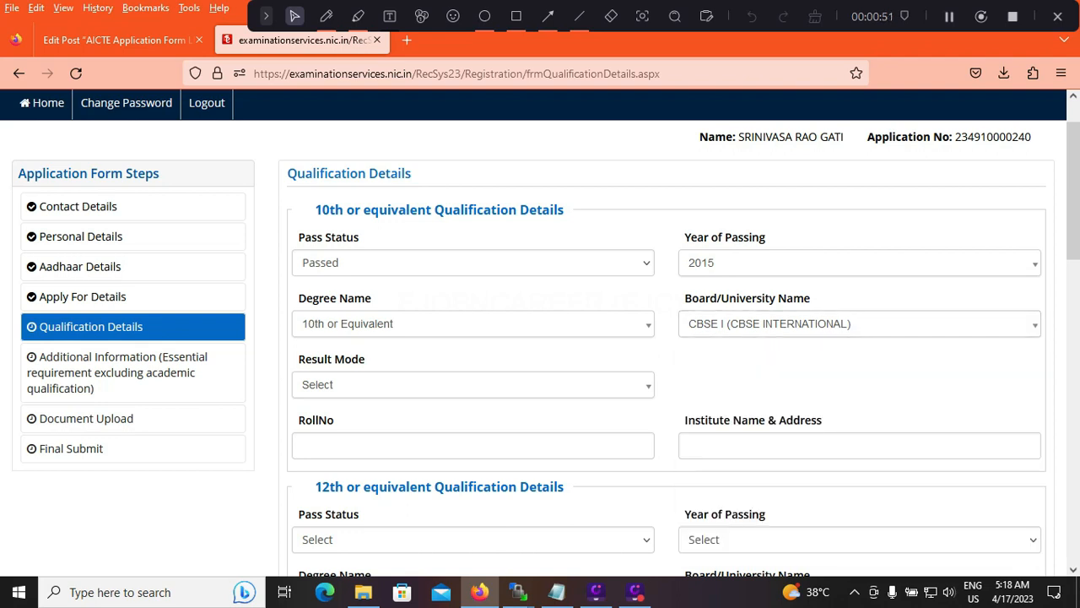
left_click(473, 385)
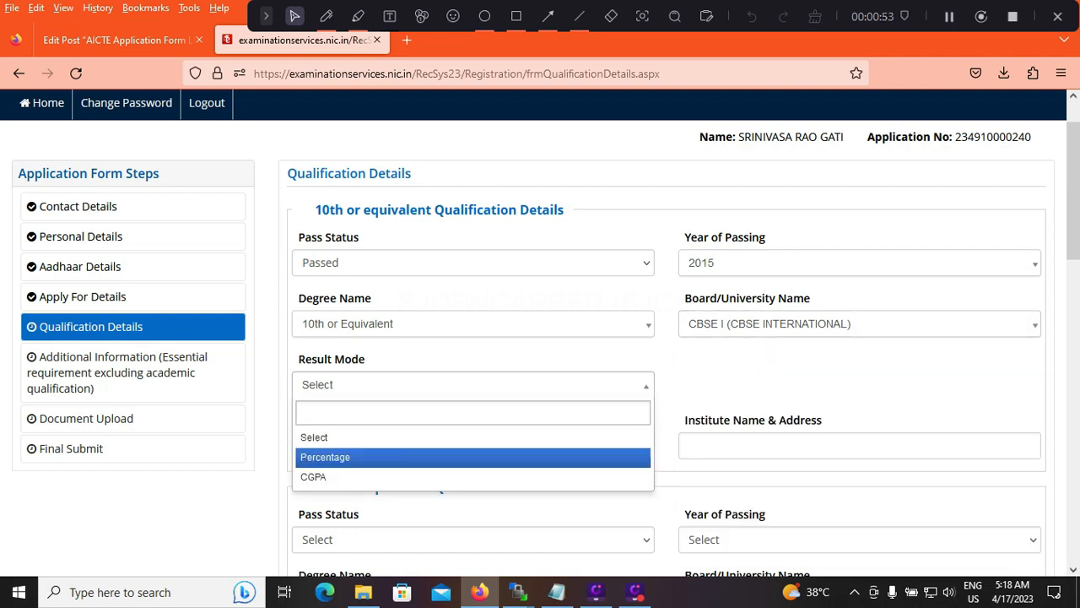
key("Return")
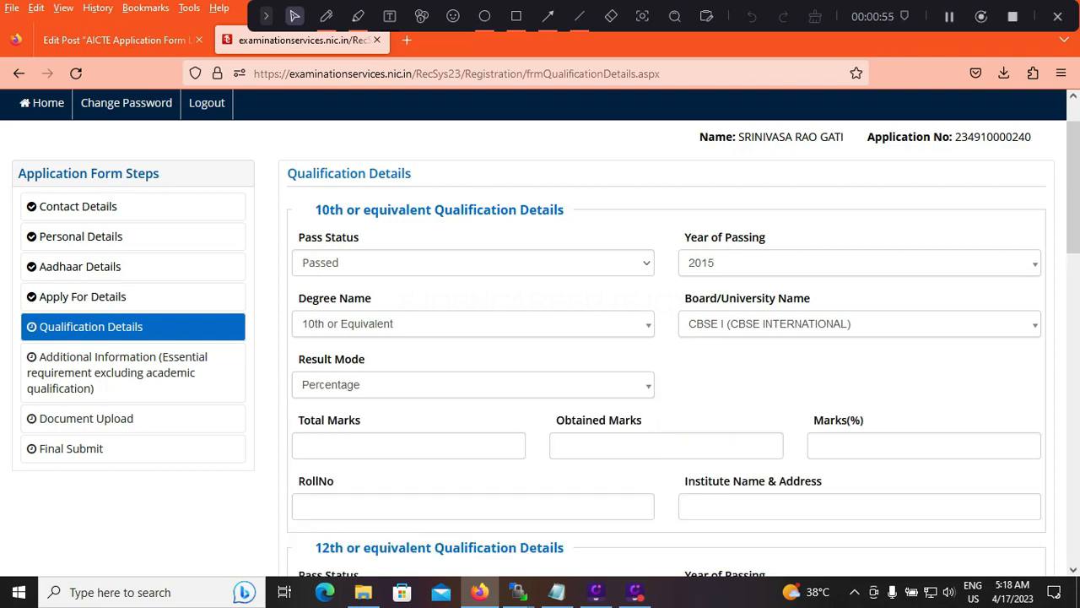
Enter 600 total marks and 480 obtained marks for the 10th qualification
left_click(409, 446)
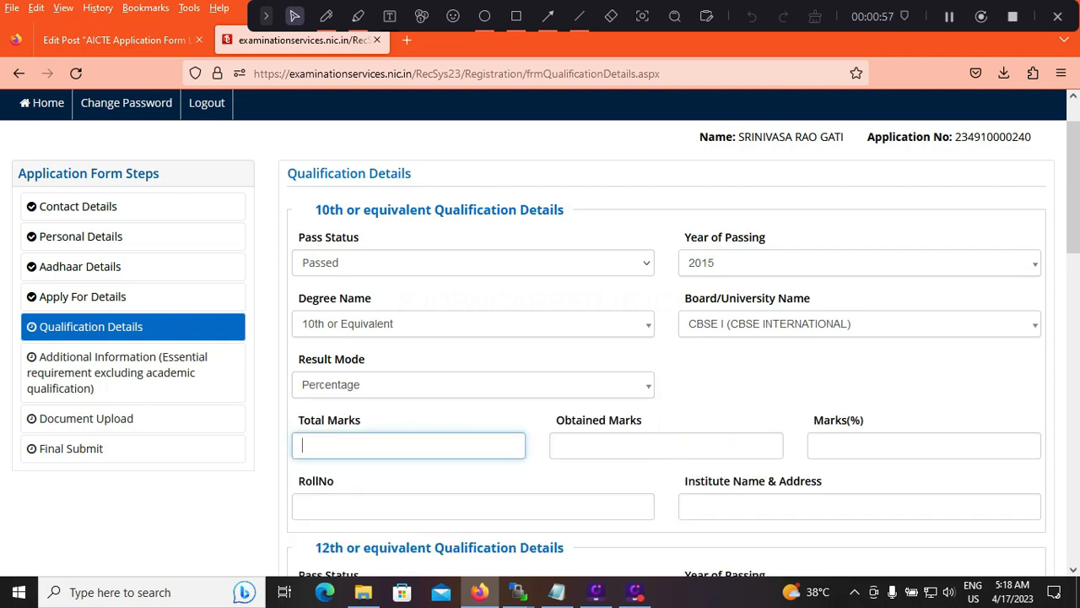
type("600")
key("Tab")
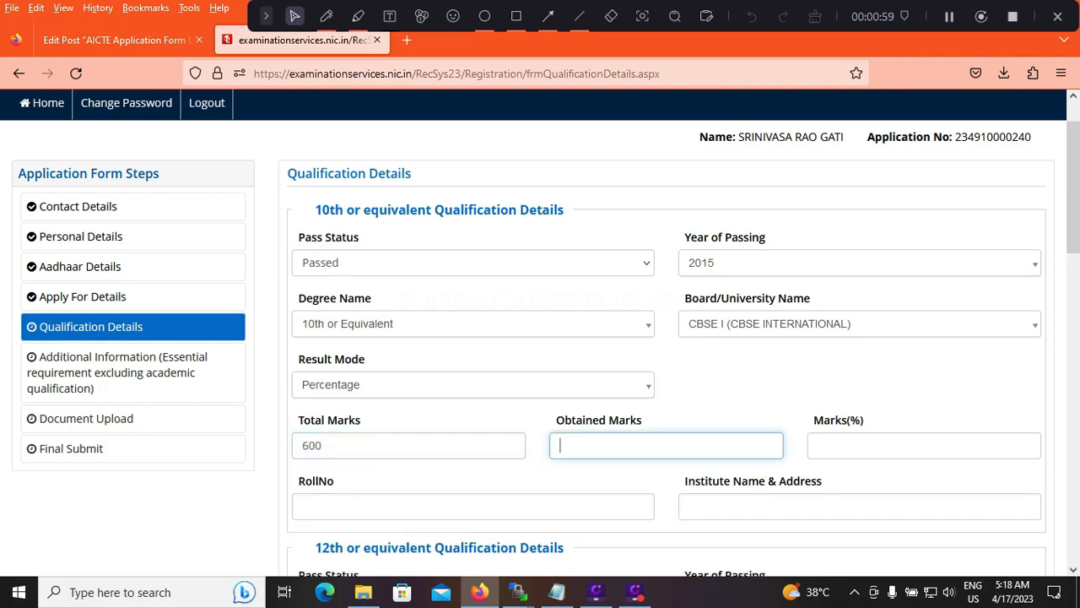
type("480")
key("Tab")
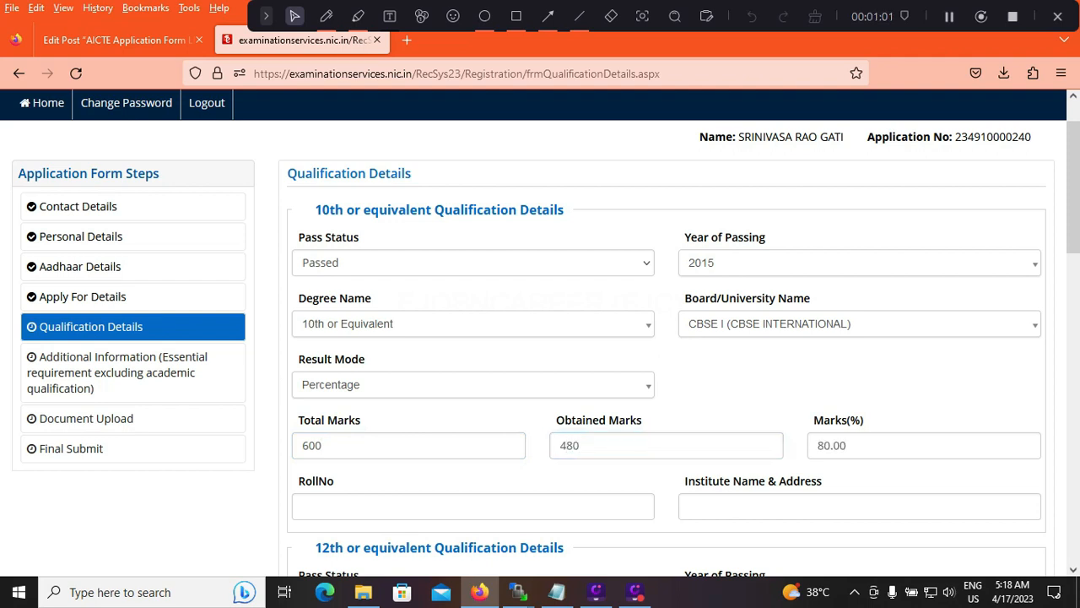
Change the 10th qualification's result mode to CGPA, with a maximum grade point of 10 and an obtained CGPA of 9.5
left_click(472, 385)
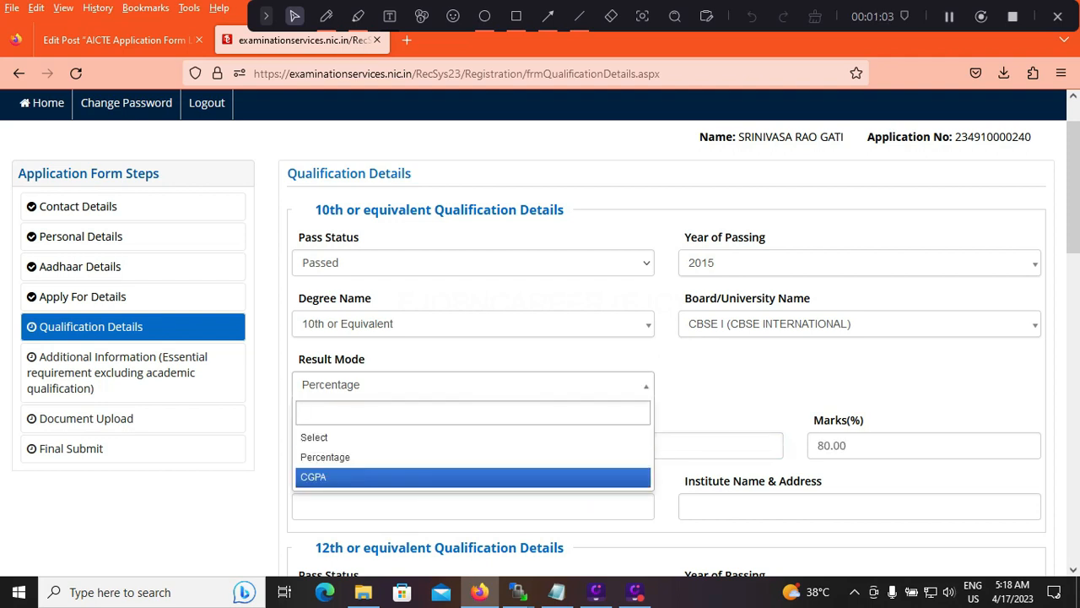
left_click(473, 477)
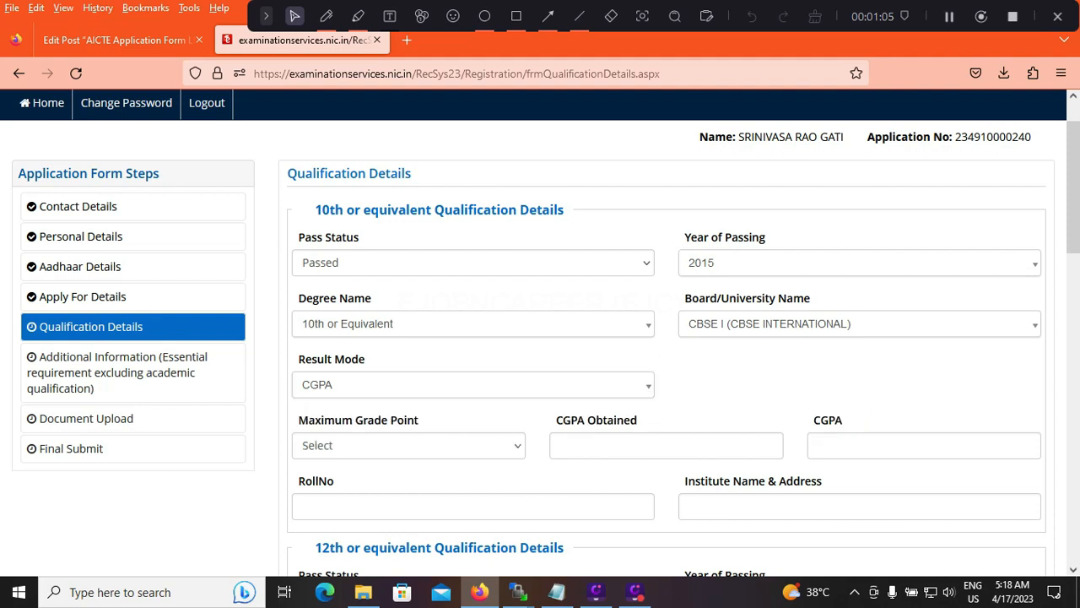
left_click(409, 445)
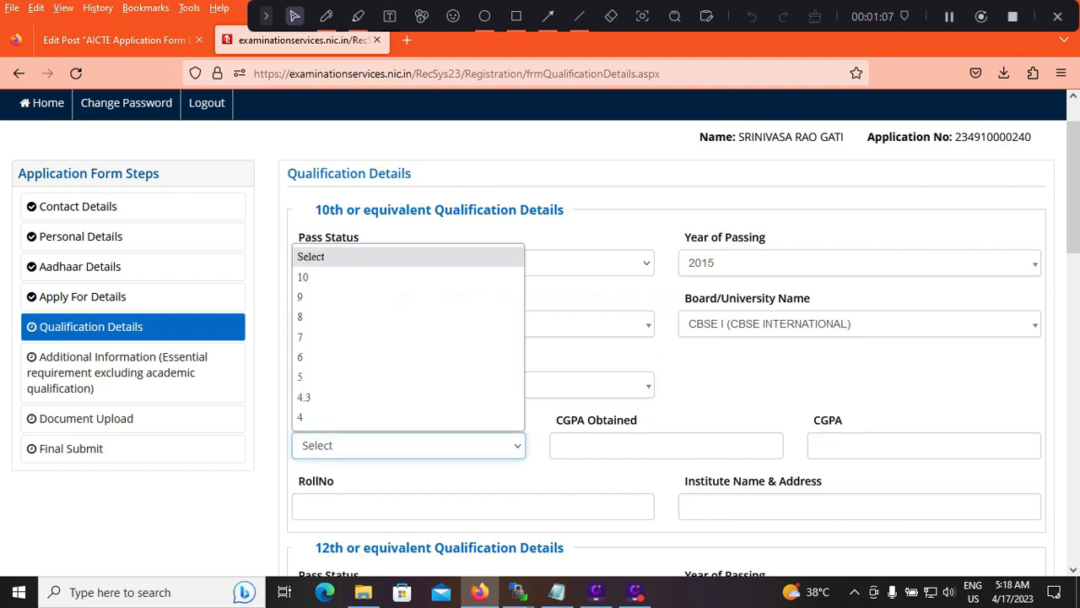
left_click(408, 277)
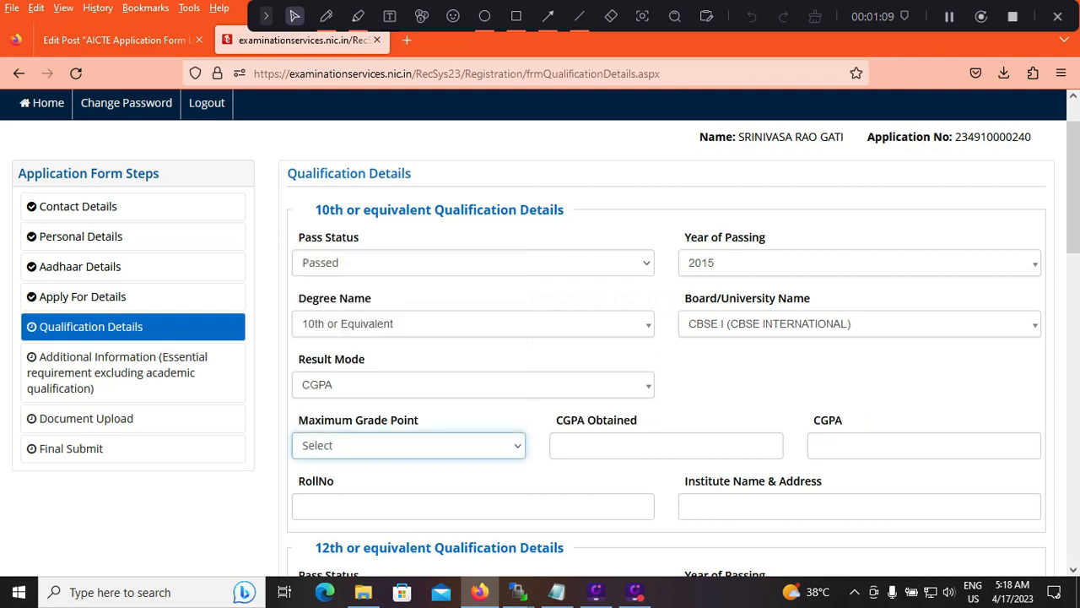
left_click(667, 446)
type("9")
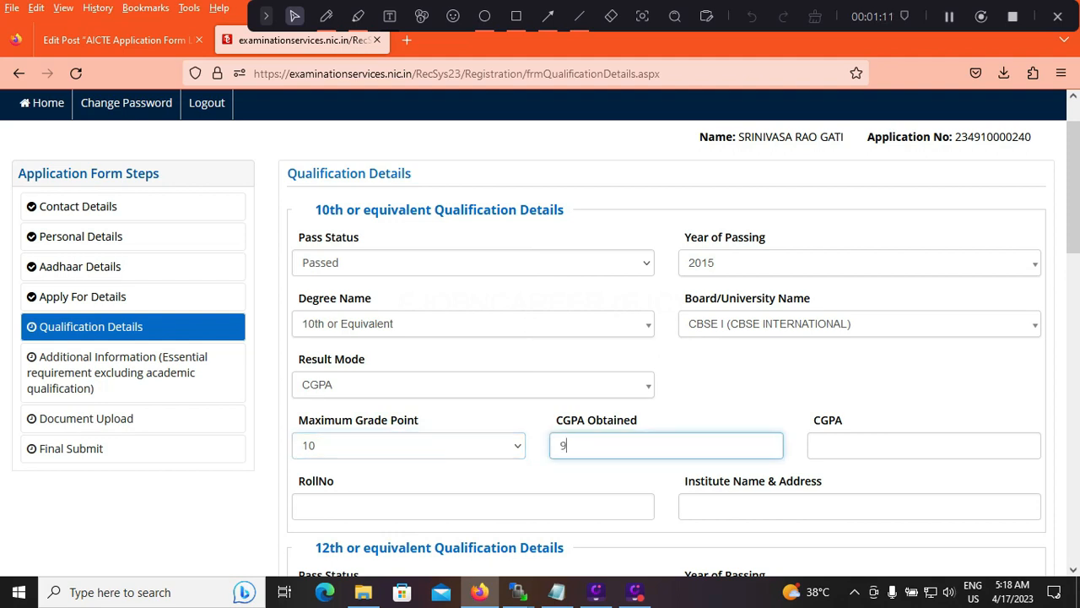
type(".5")
key("Tab")
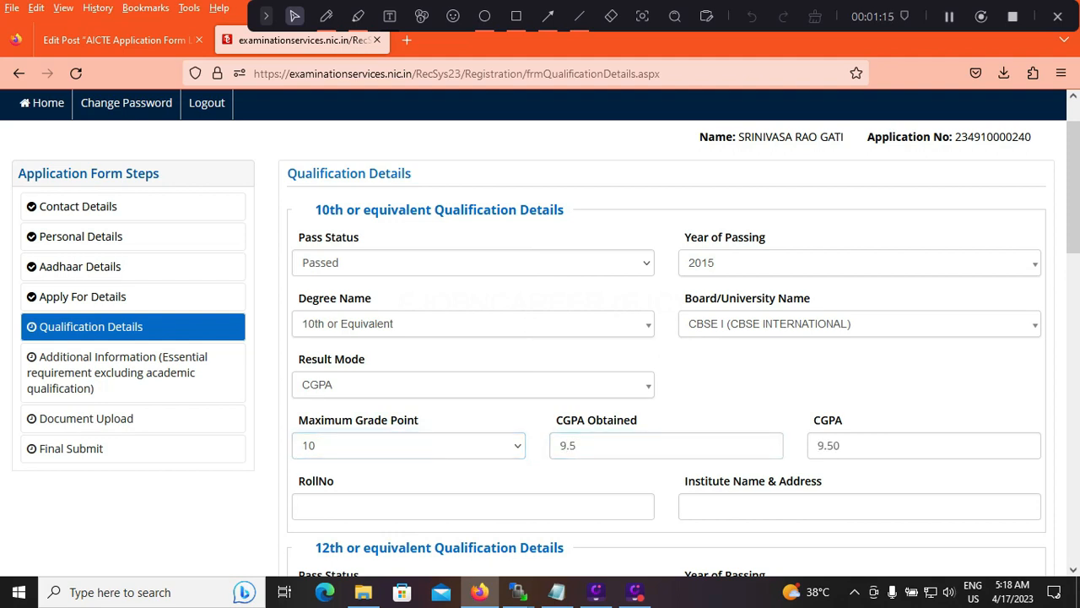
Review the 10th roll number and institute fields and the 12th, graduate and post graduate qualification sections
left_click(302, 506)
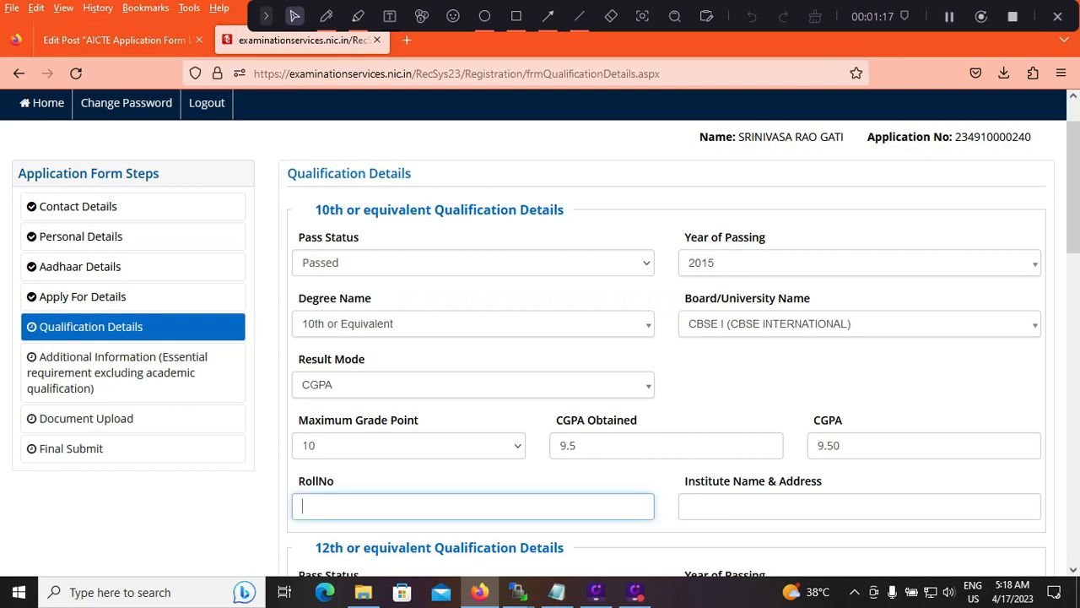
left_click(859, 506)
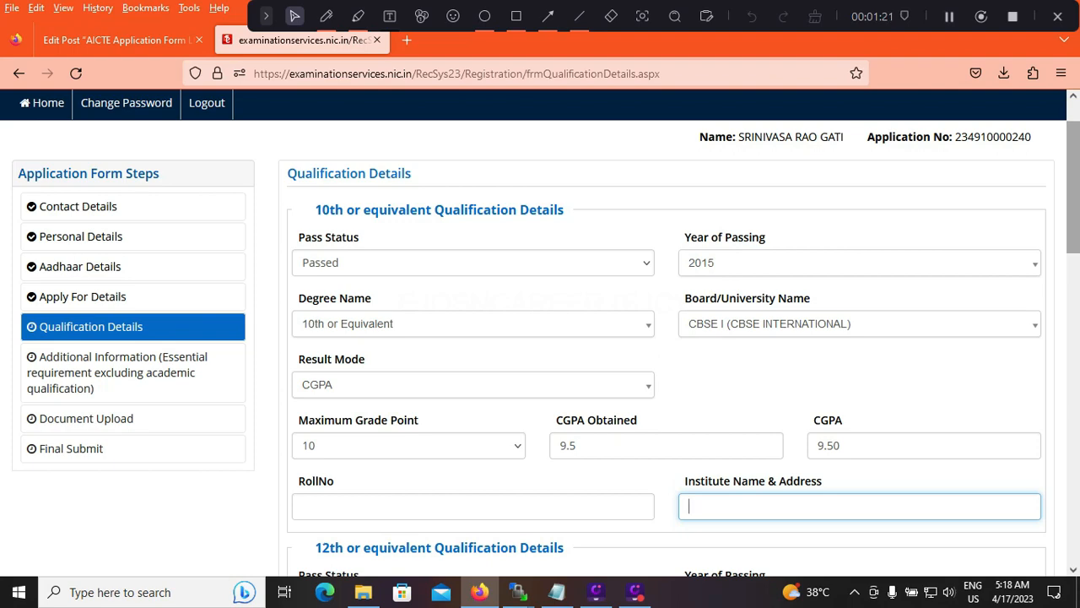
scroll(546, 334, "down", 3)
left_click_drag(1073, 260, 1073, 268)
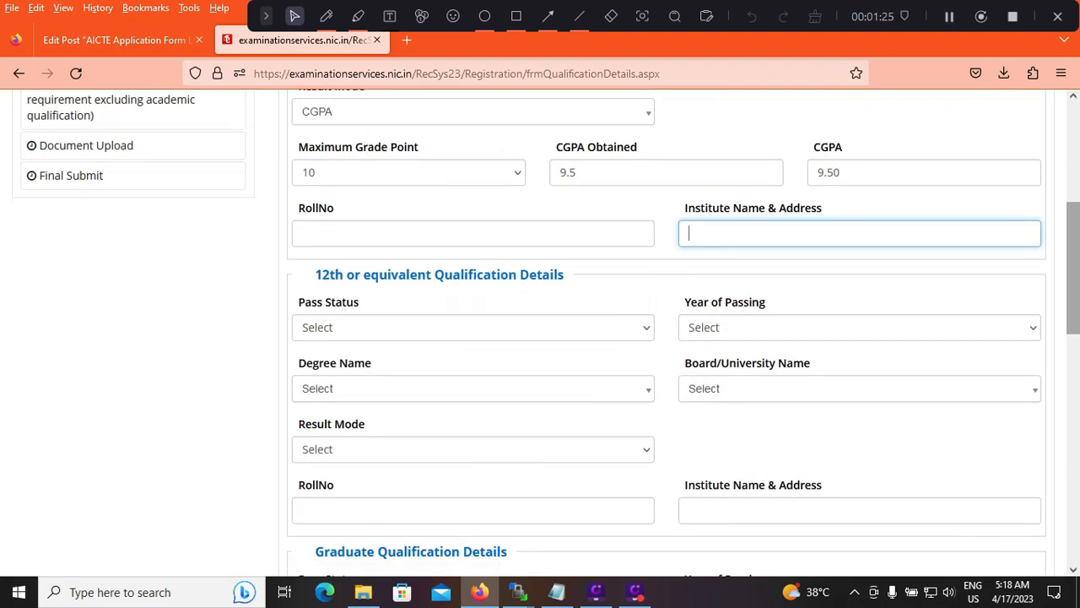
scroll(667, 334, "down", 3)
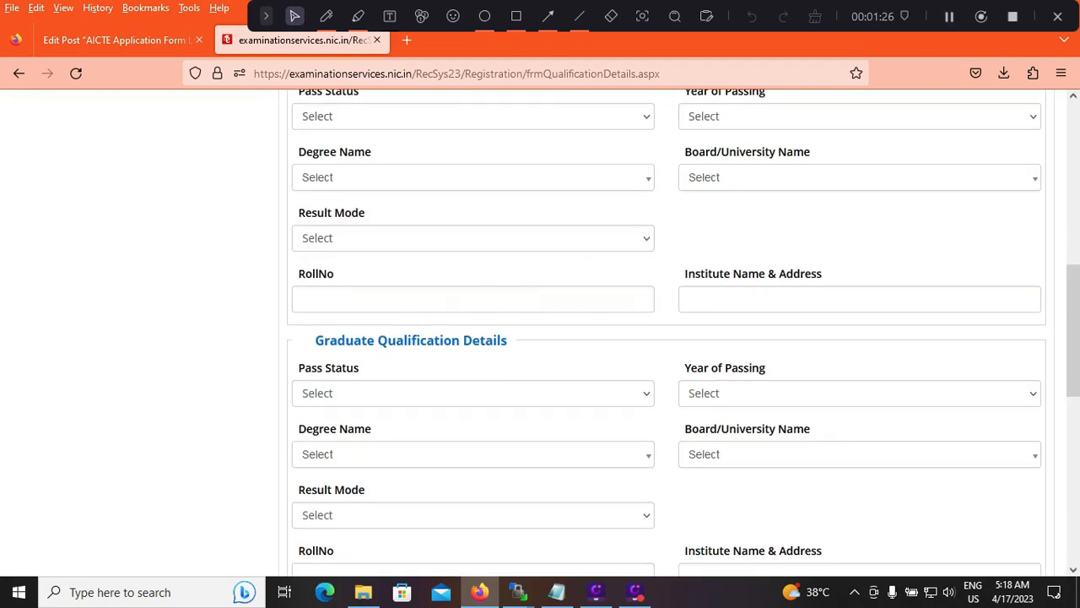
scroll(666, 333, "down", 3)
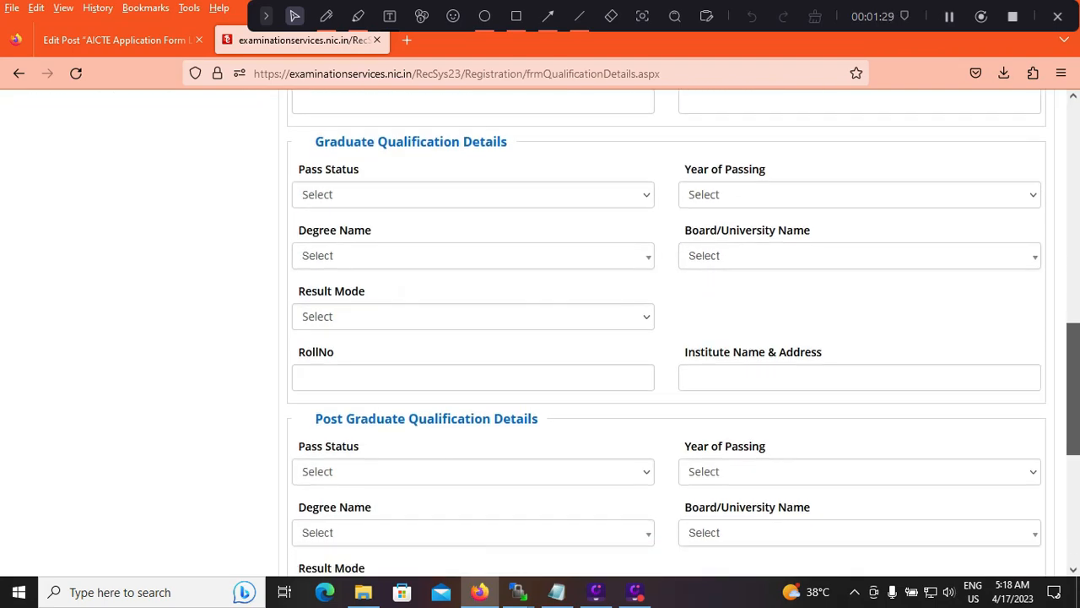
scroll(666, 334, "down", 2)
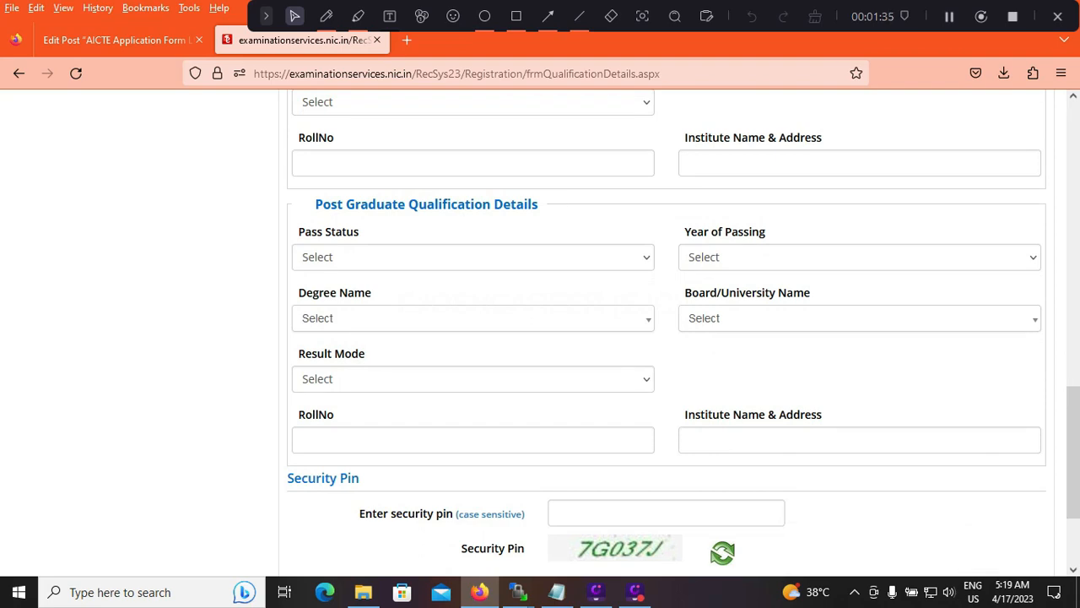
scroll(667, 333, "down", 2)
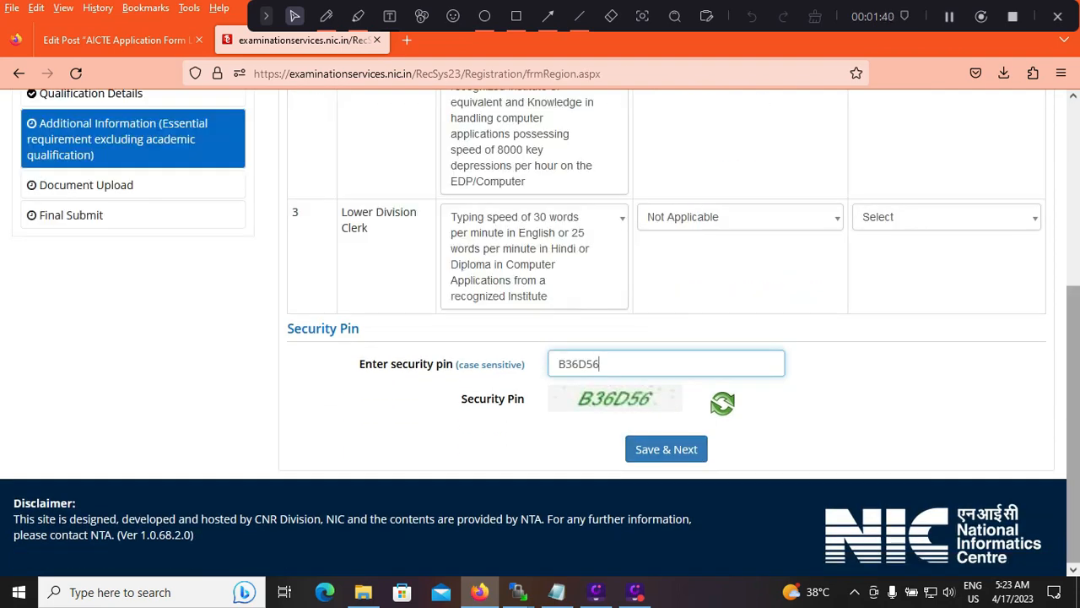
Check the Assistant post's desirable options and choose six years' experience in General Administration/Accounts work as its experience
scroll(541, 332, "up", 3)
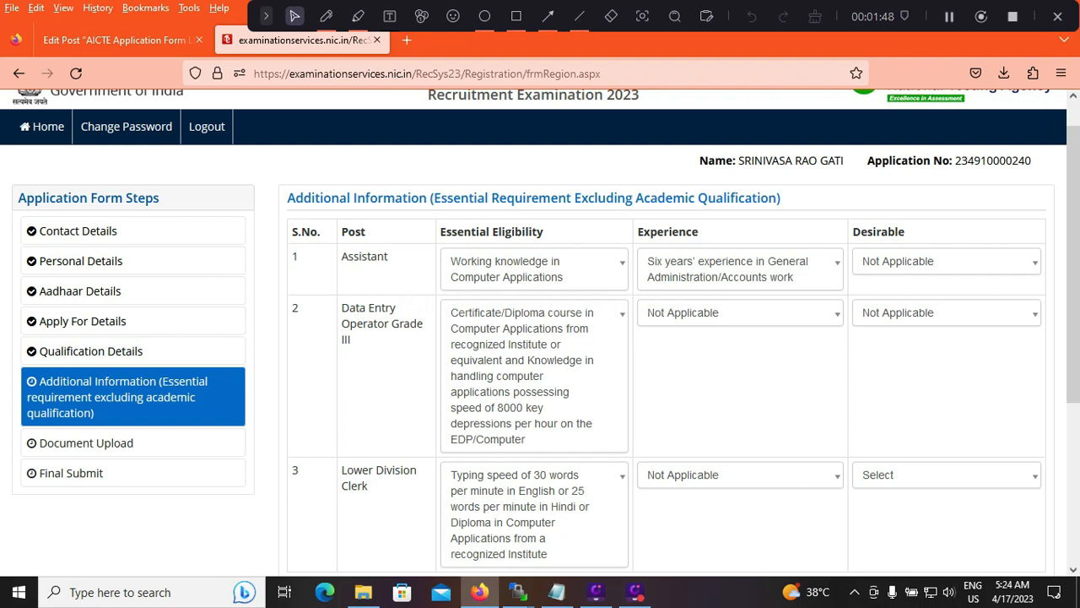
left_click_drag(1074, 264, 1074, 267)
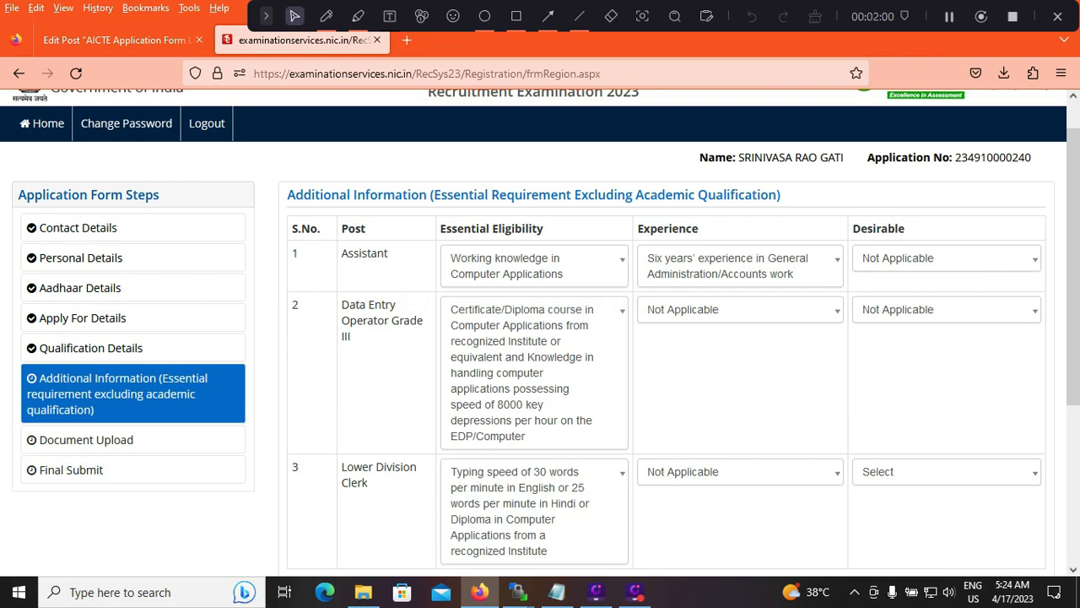
left_click(946, 259)
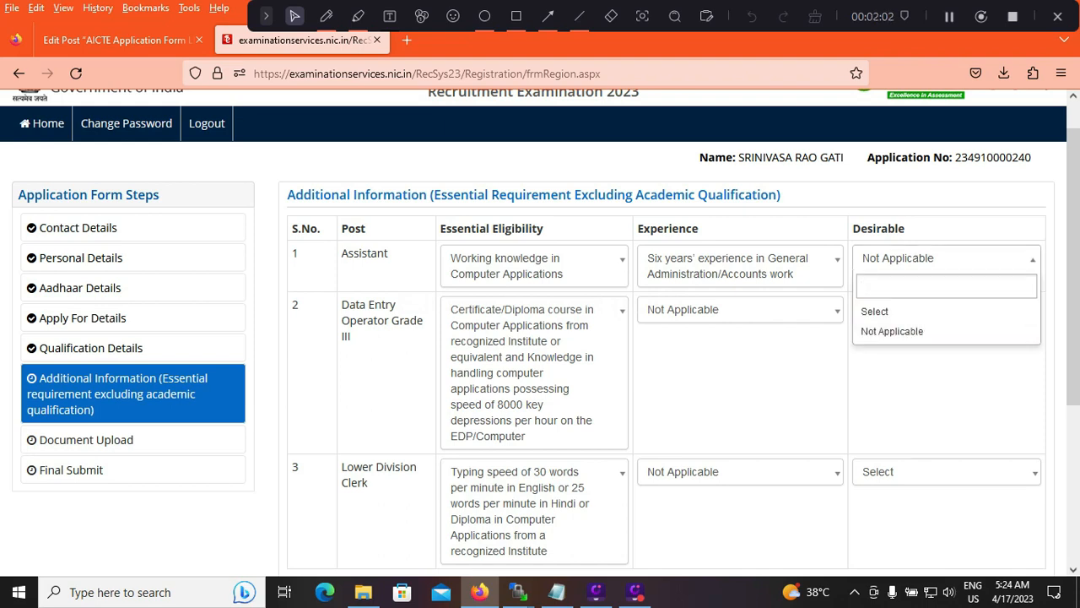
left_click(740, 265)
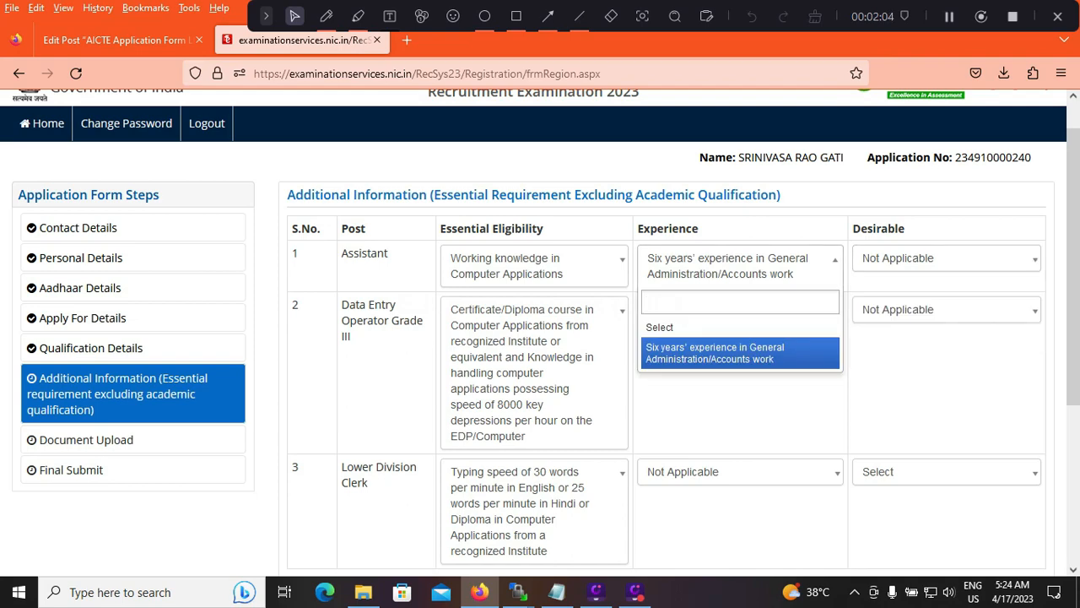
left_click(740, 353)
Save and submit the additional information section, and open the file selection for the photograph upload
left_click_drag(1073, 267, 1073, 362)
left_click(666, 549)
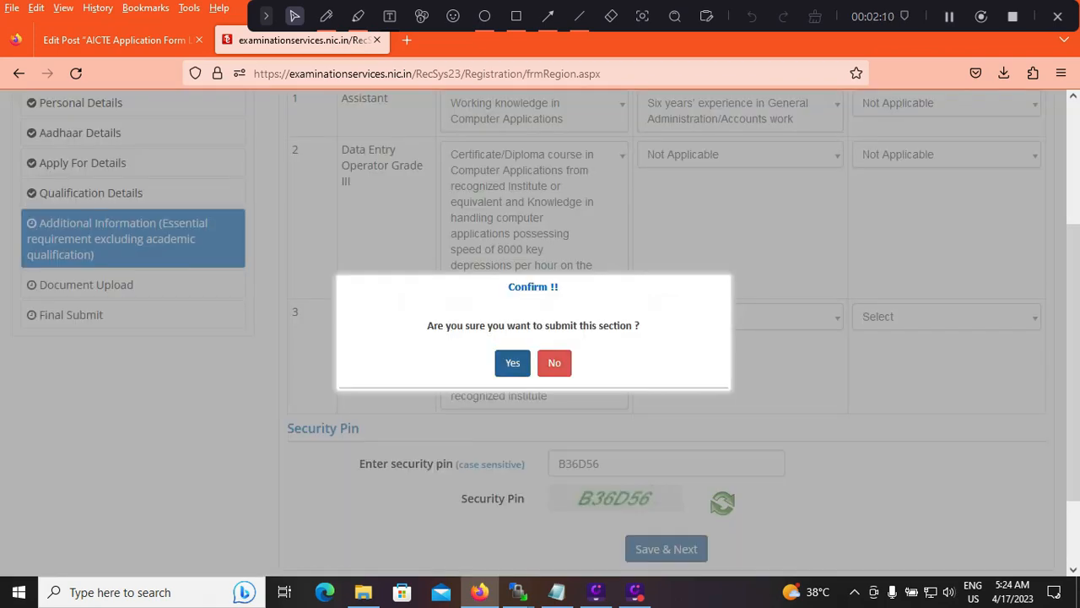
left_click(513, 362)
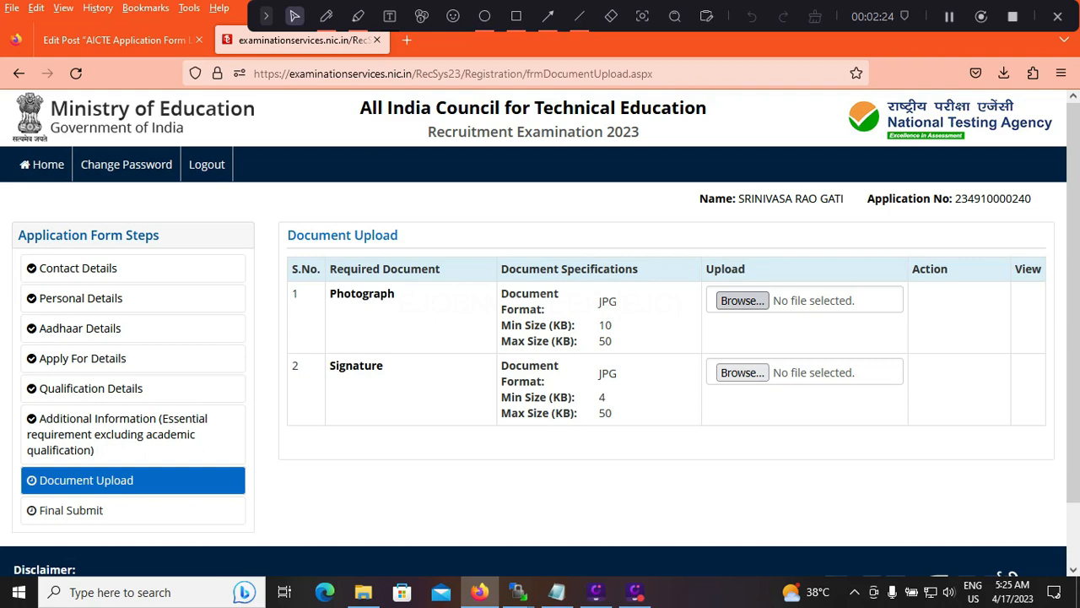
left_click(743, 301)
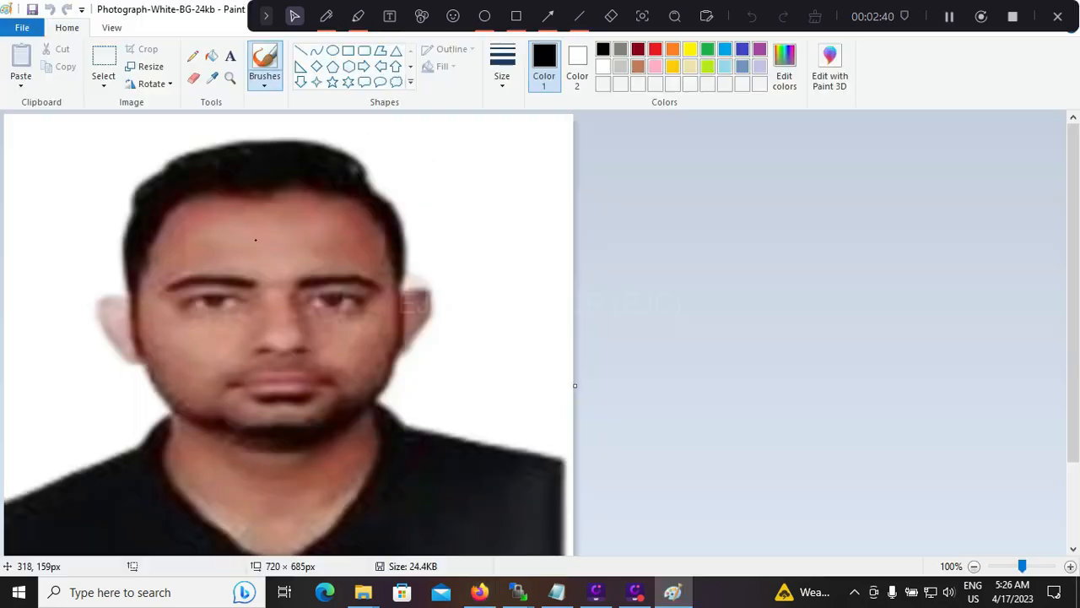
In Paint, resize the photograph to 140 by 180 pixels with the aspect ratio unlocked, and save the image
left_click(146, 66)
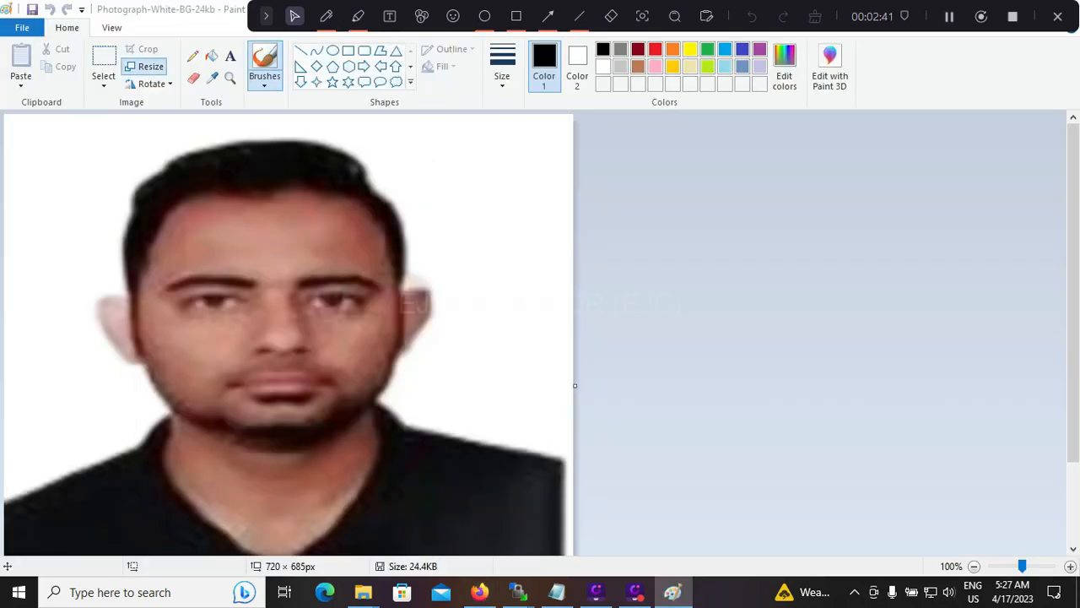
left_click(58, 212)
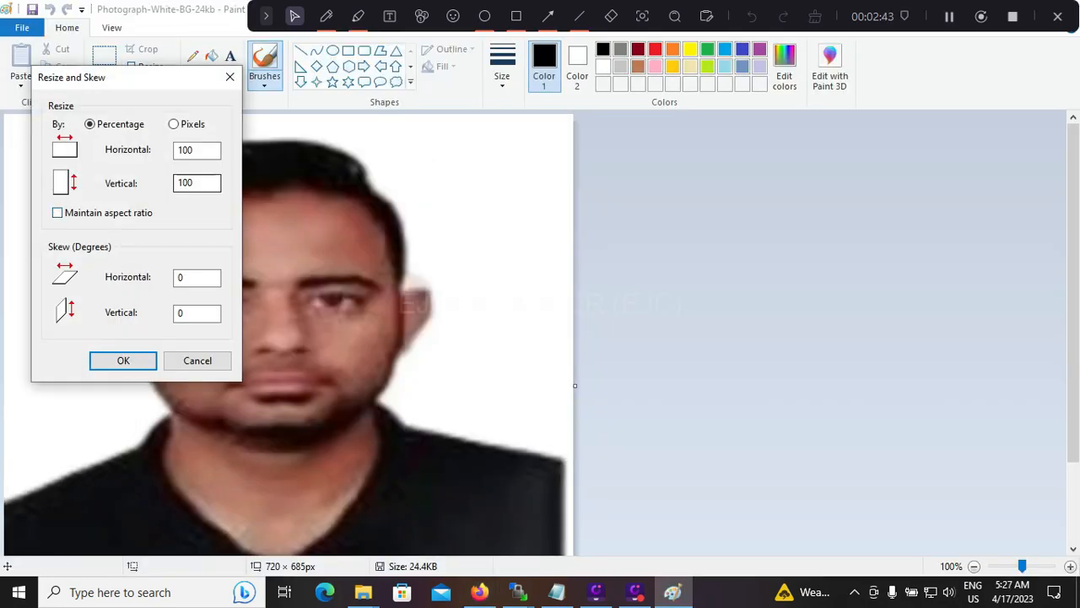
left_click(174, 124)
double_click(186, 150)
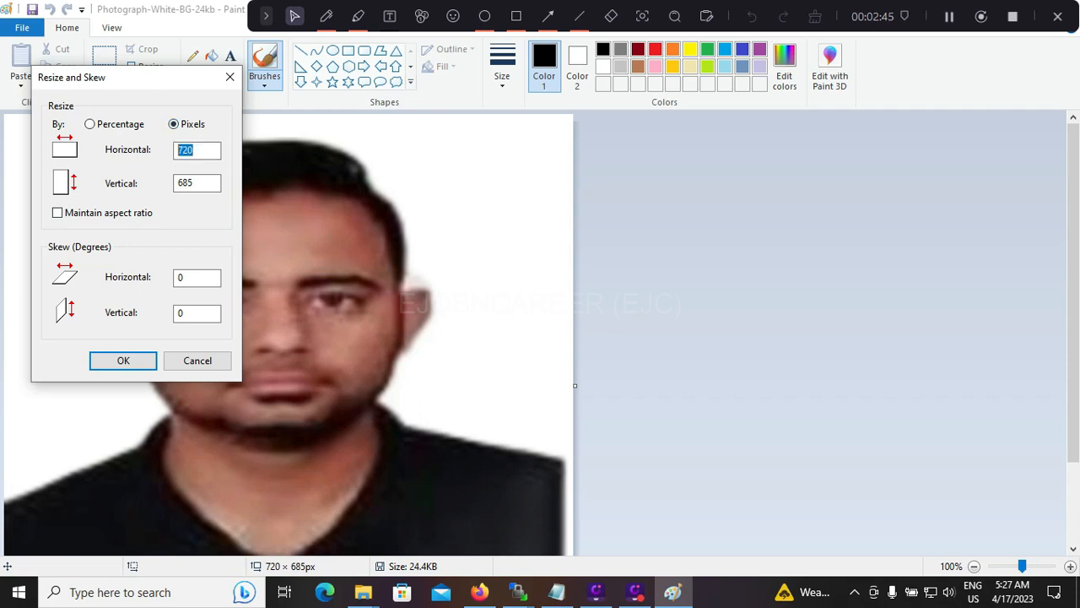
type("140")
key("Tab")
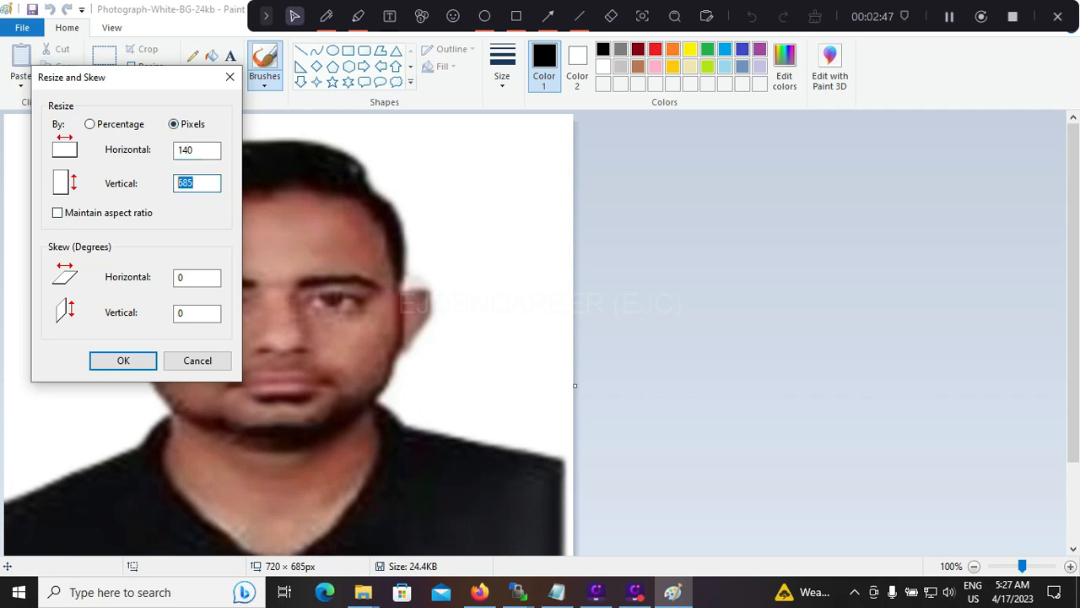
type("180")
left_click(58, 213)
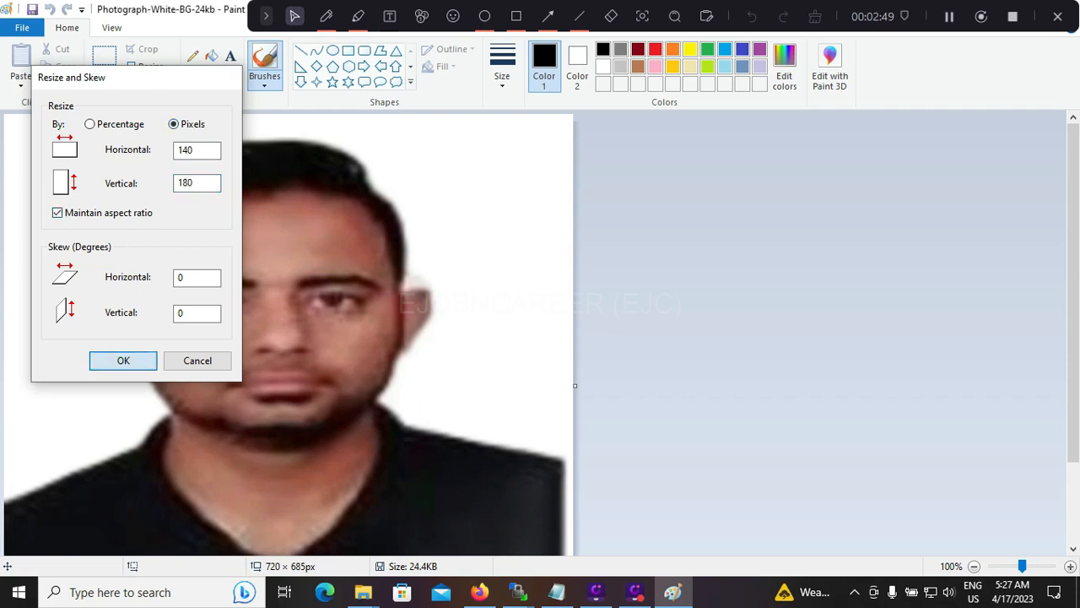
left_click(124, 360)
left_click(32, 9)
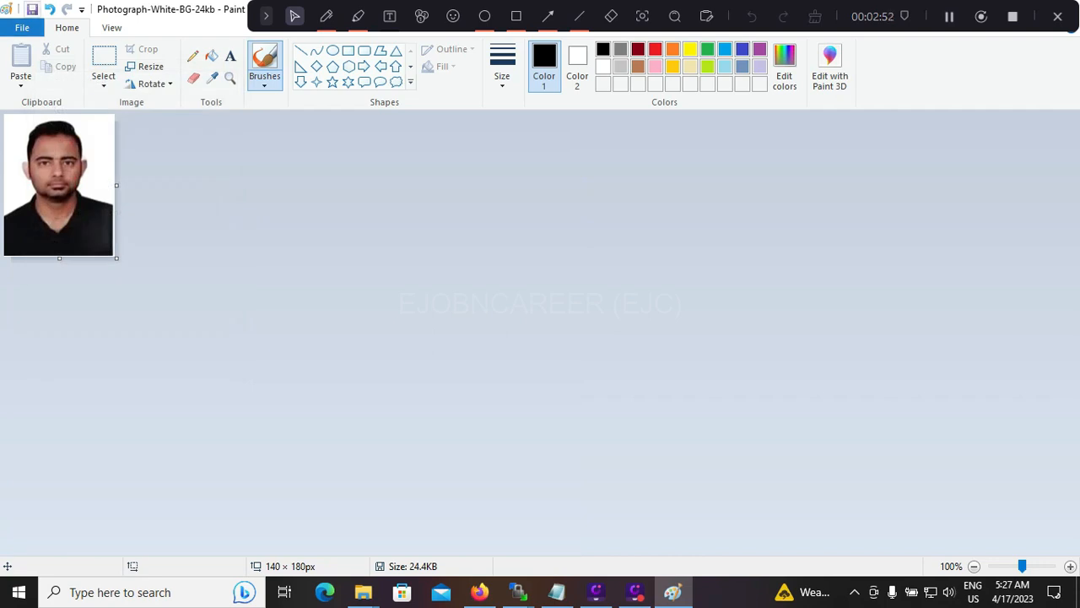
left_click(1058, 16)
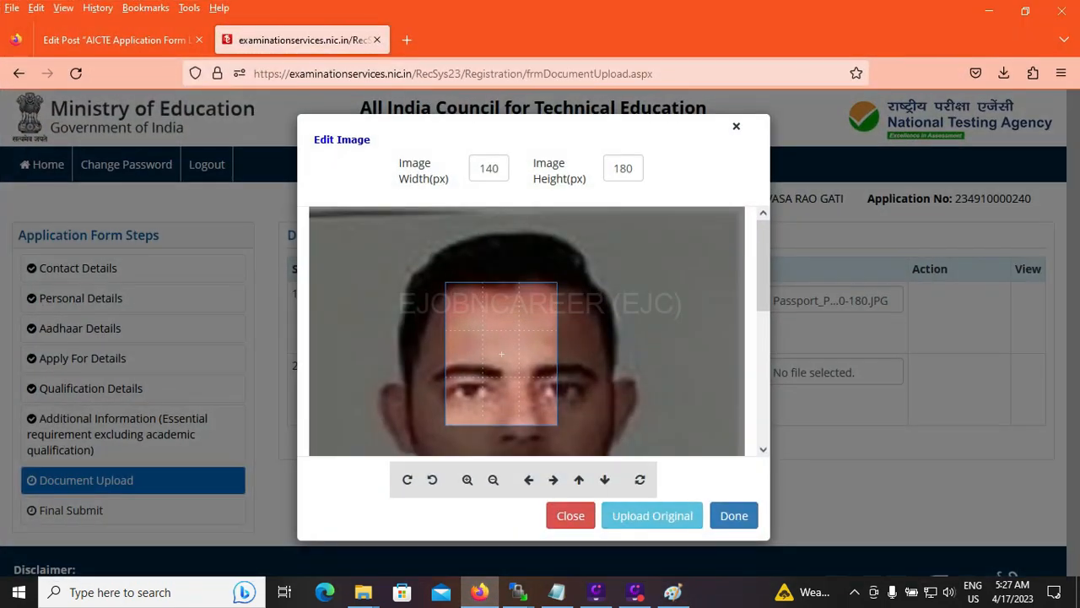
Use the photograph in its original form, and attach the Signature-11kb file uncropped as the signature
left_click(652, 516)
left_click(741, 433)
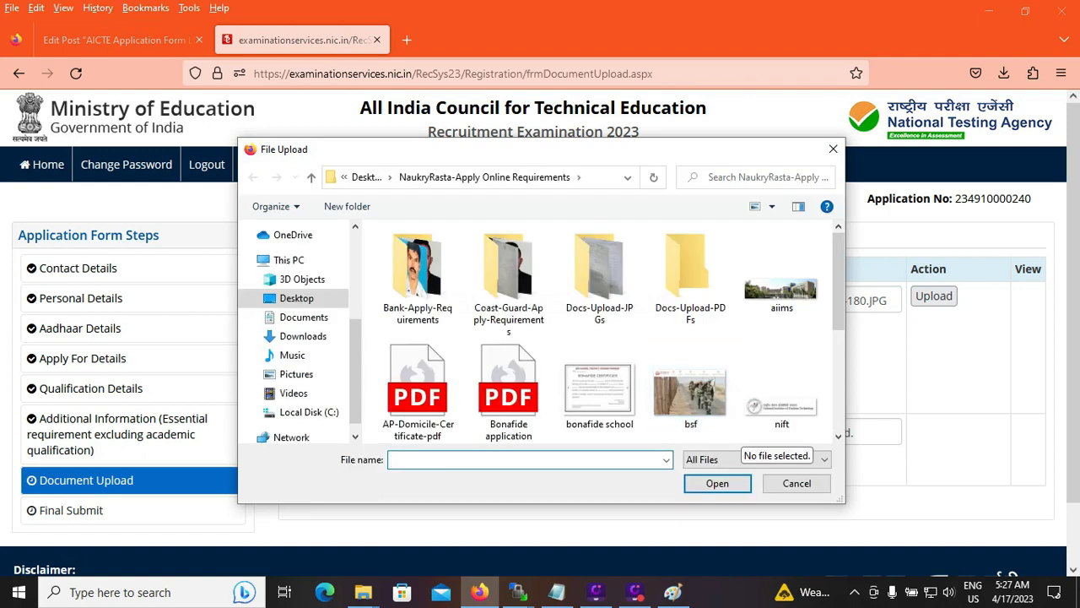
scroll(718, 354, "down", 5)
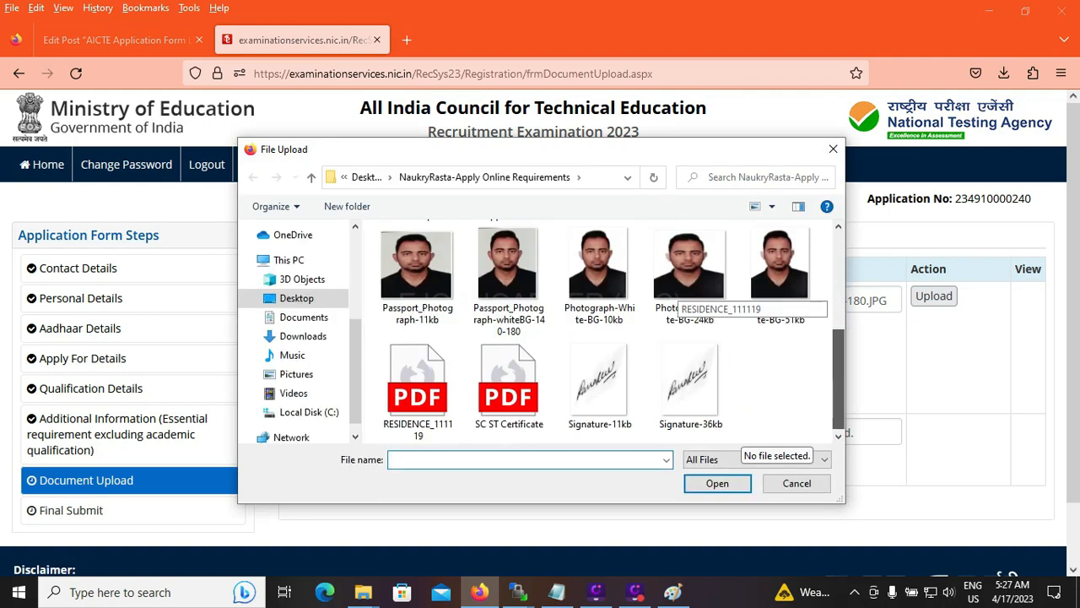
left_click(600, 386)
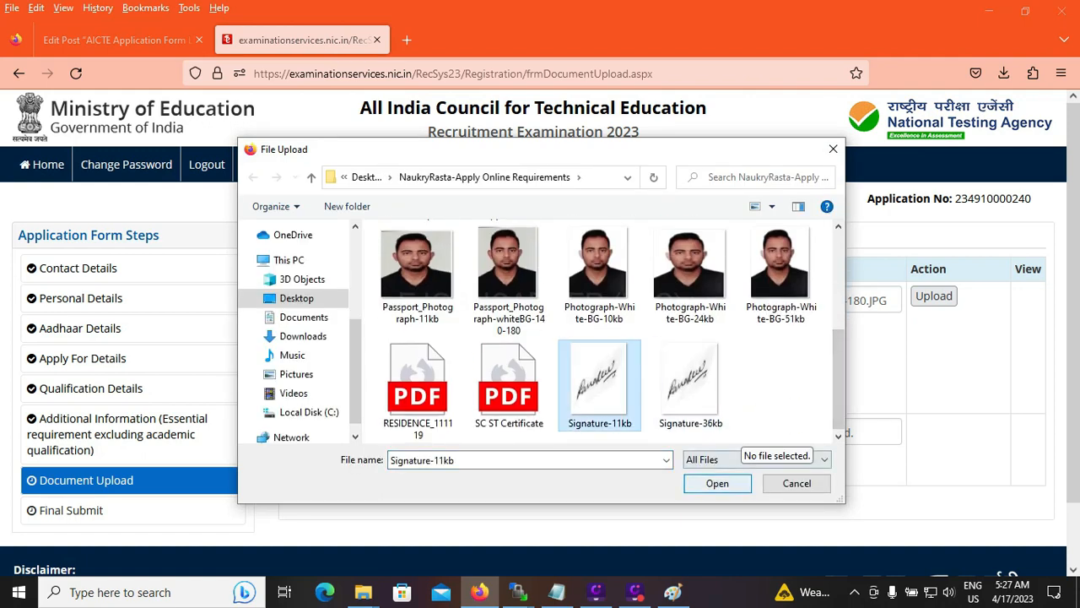
left_click(718, 483)
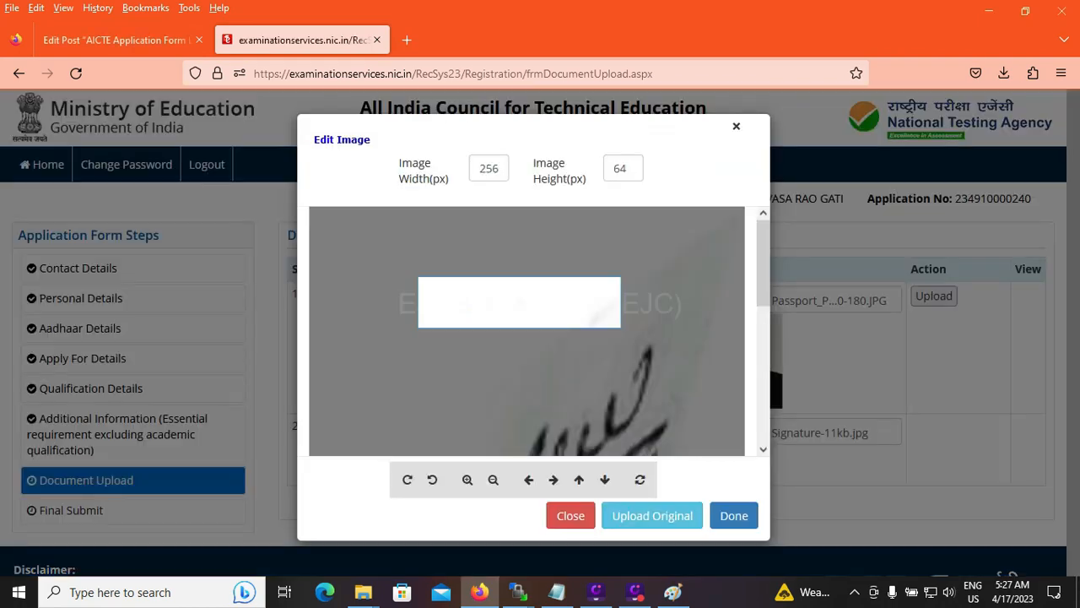
left_click_drag(519, 302, 550, 434)
left_click(652, 516)
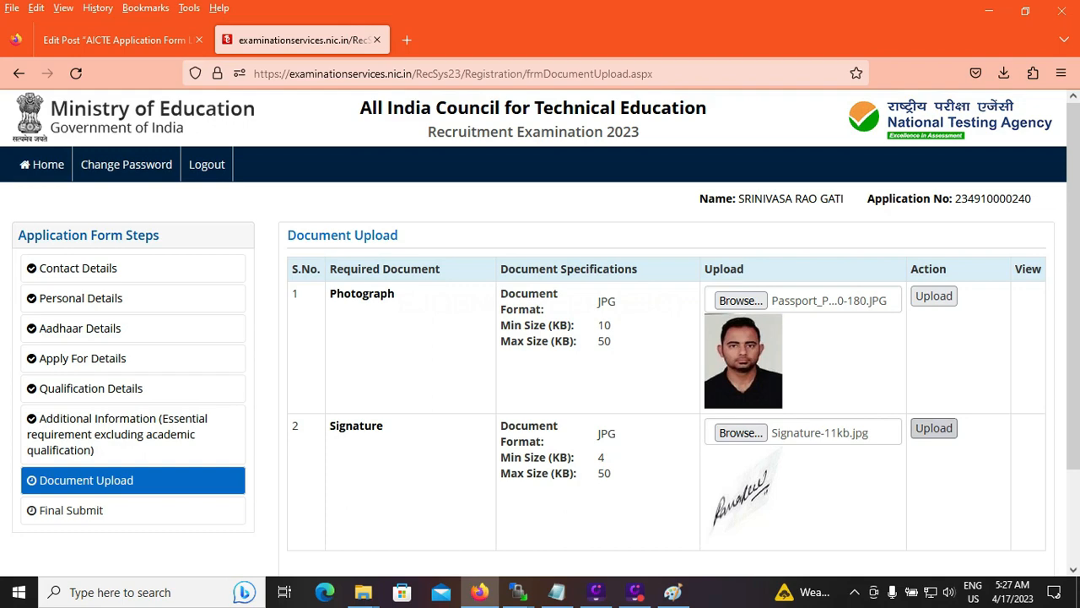
Upload the attached photograph, and choose the Signature-11kb file and upload it in its original form as the signature
left_click(935, 295)
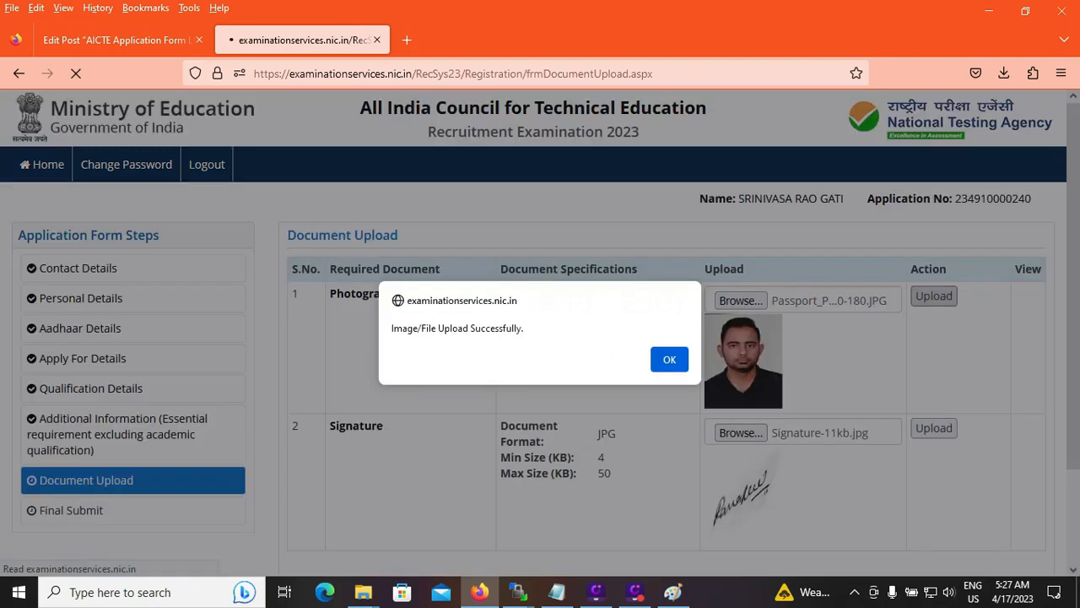
left_click(670, 358)
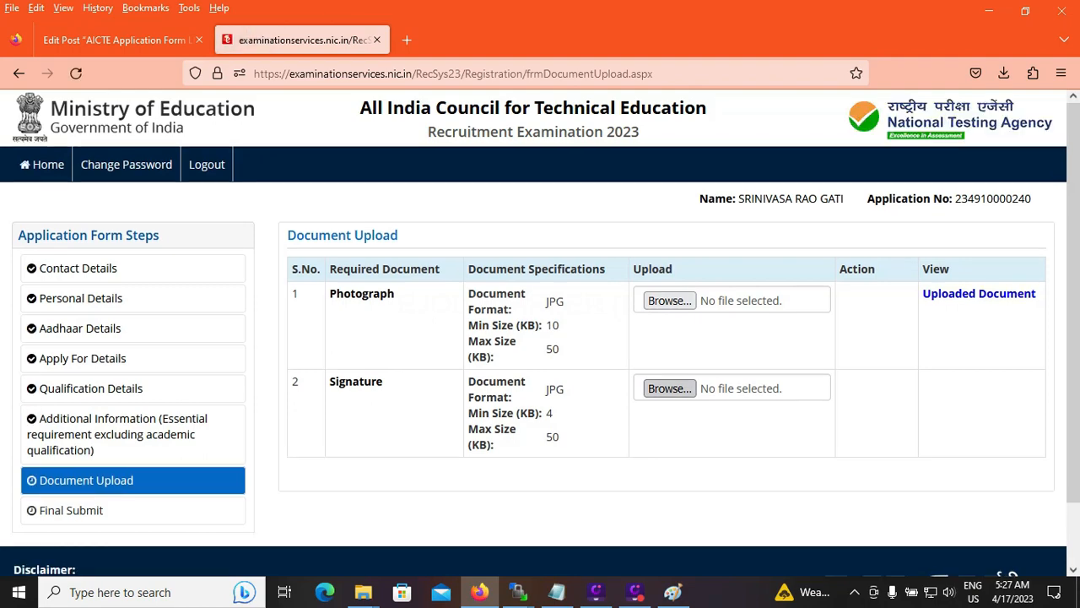
left_click(669, 389)
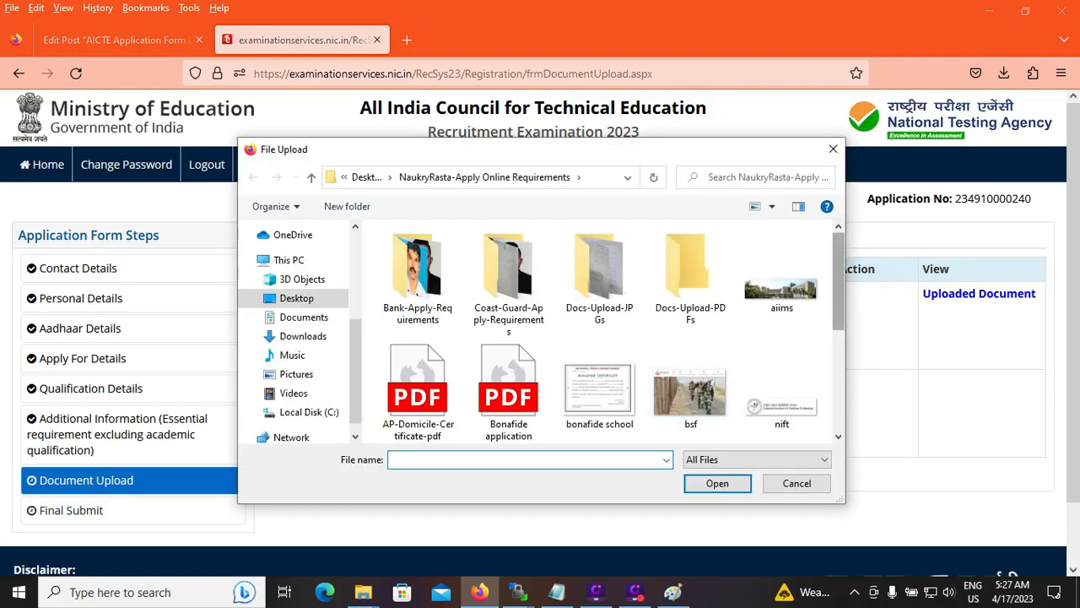
scroll(685, 295, "down", 3)
left_click(600, 384)
left_click(717, 484)
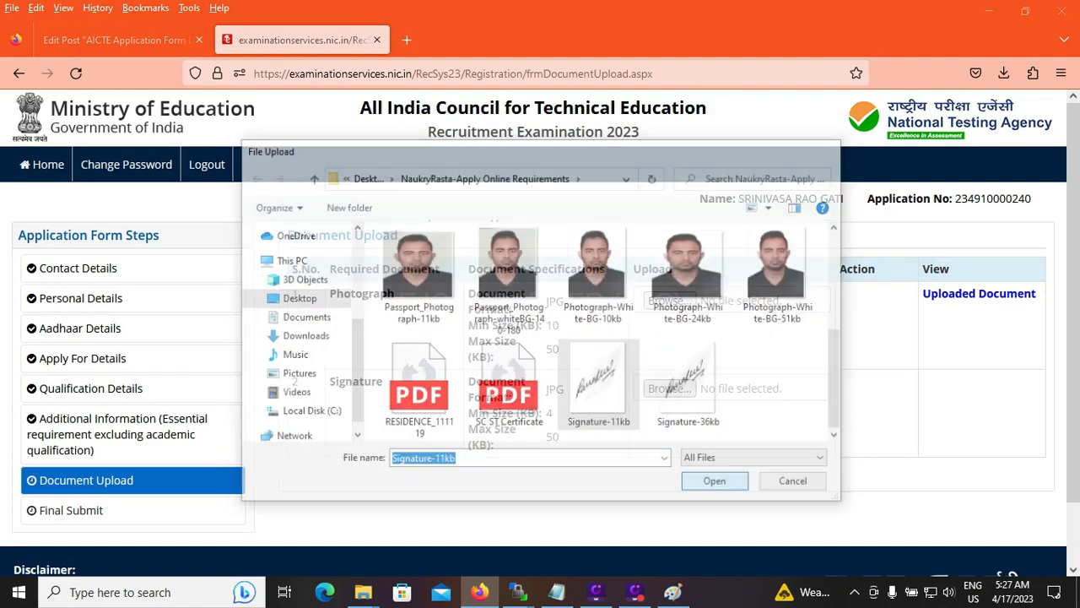
mouse_move(549, 380)
left_mouse_down()
mouse_move(578, 445)
mouse_move(534, 187)
mouse_move(566, 166)
mouse_move(582, 133)
left_mouse_up()
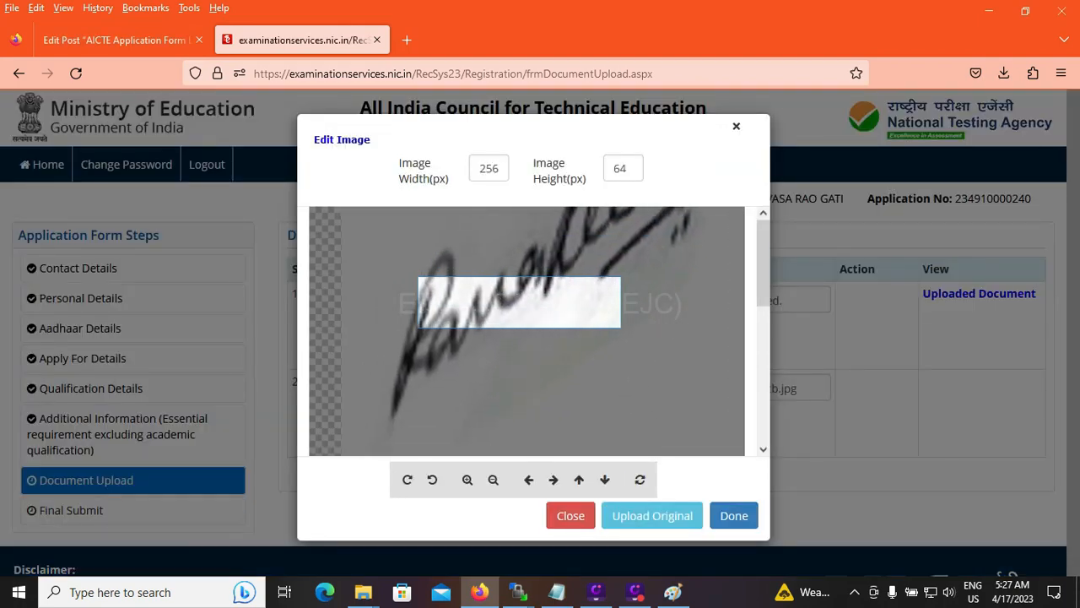
left_click(653, 516)
left_click(858, 383)
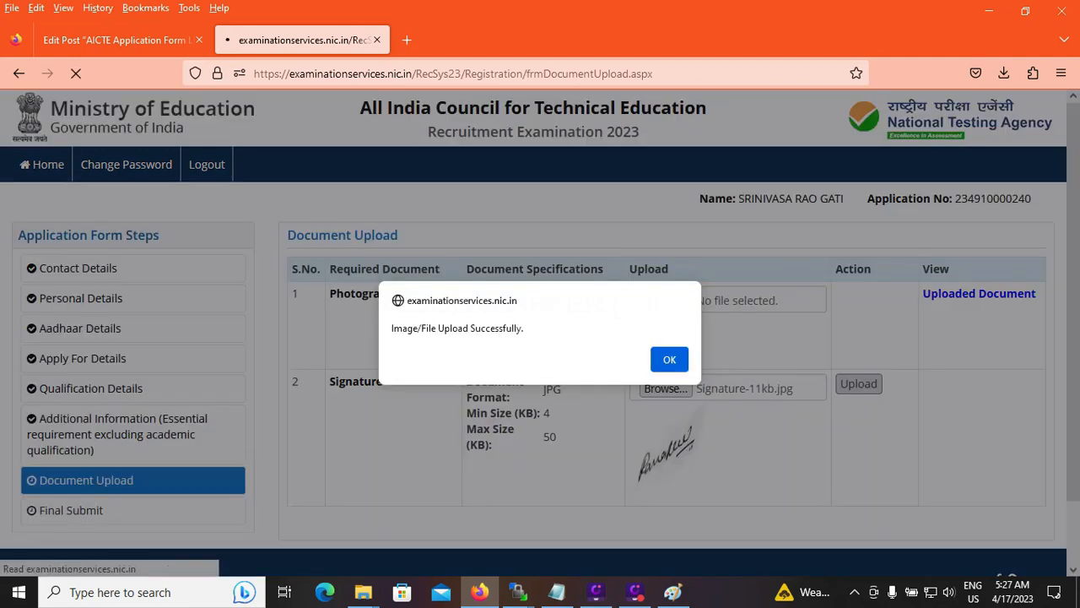
left_click(669, 360)
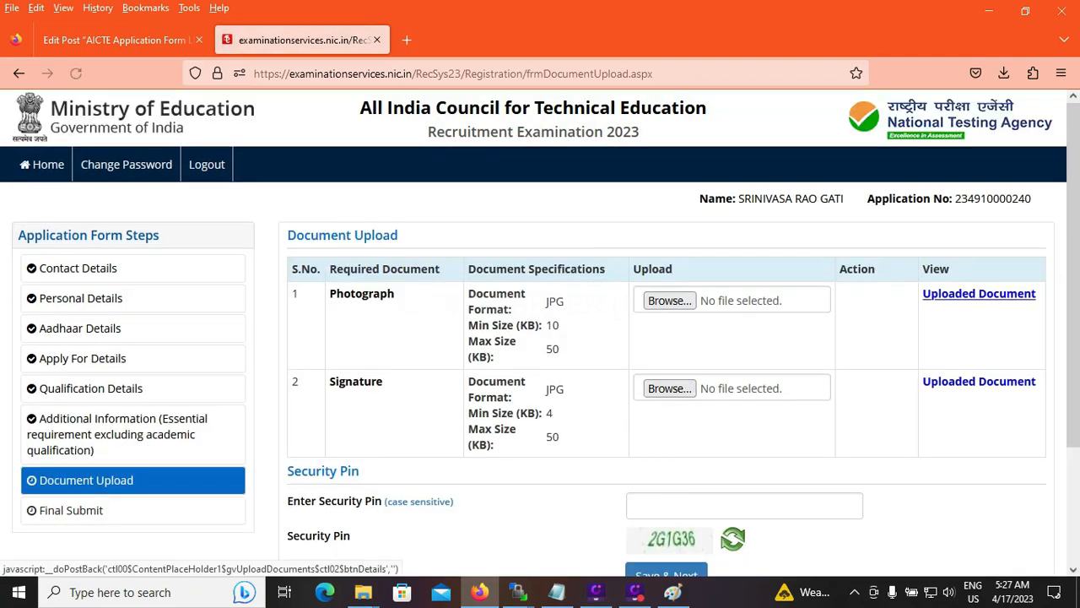
Preview the uploaded photograph document and close the preview
left_click(979, 293)
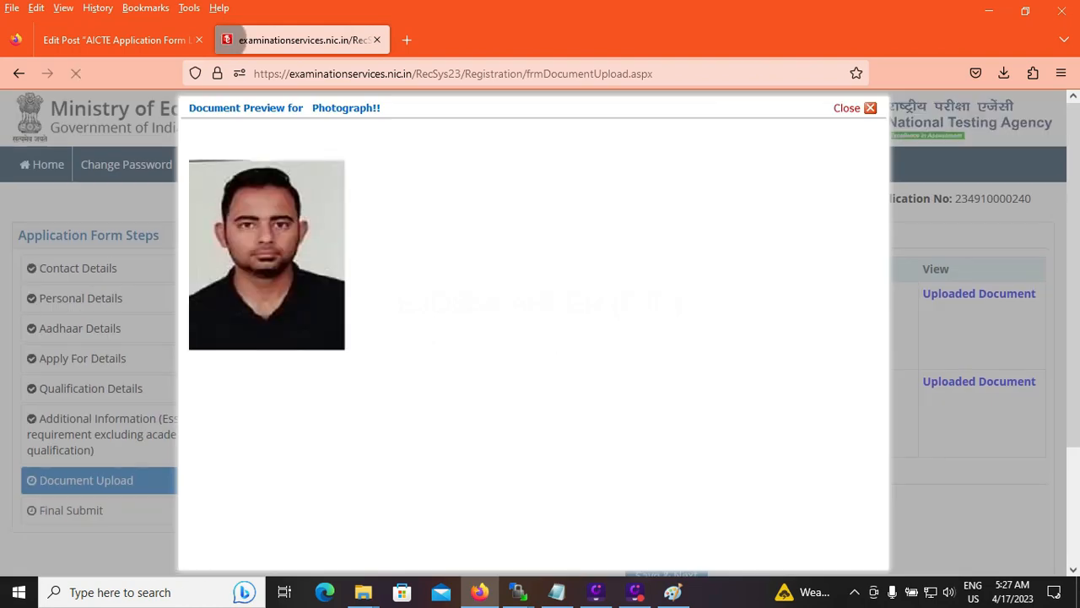
left_click(848, 108)
scroll(540, 334, "down", 2)
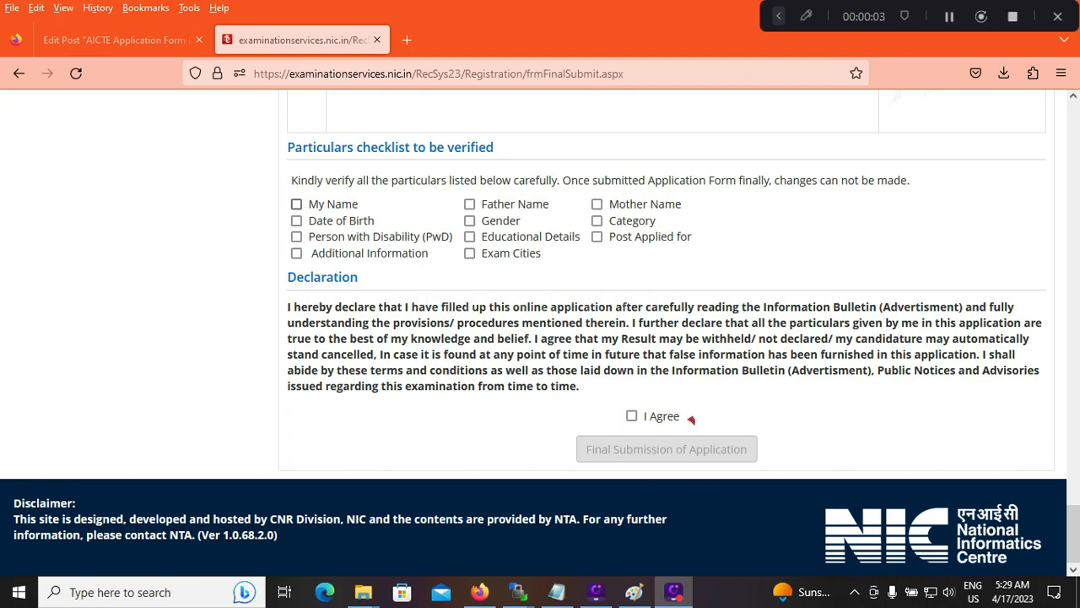
Mark all the particulars in the verification checklist as verified, from My Name through Exam Cities to Post Applied for
left_click(296, 204)
left_click(296, 221)
left_click(297, 237)
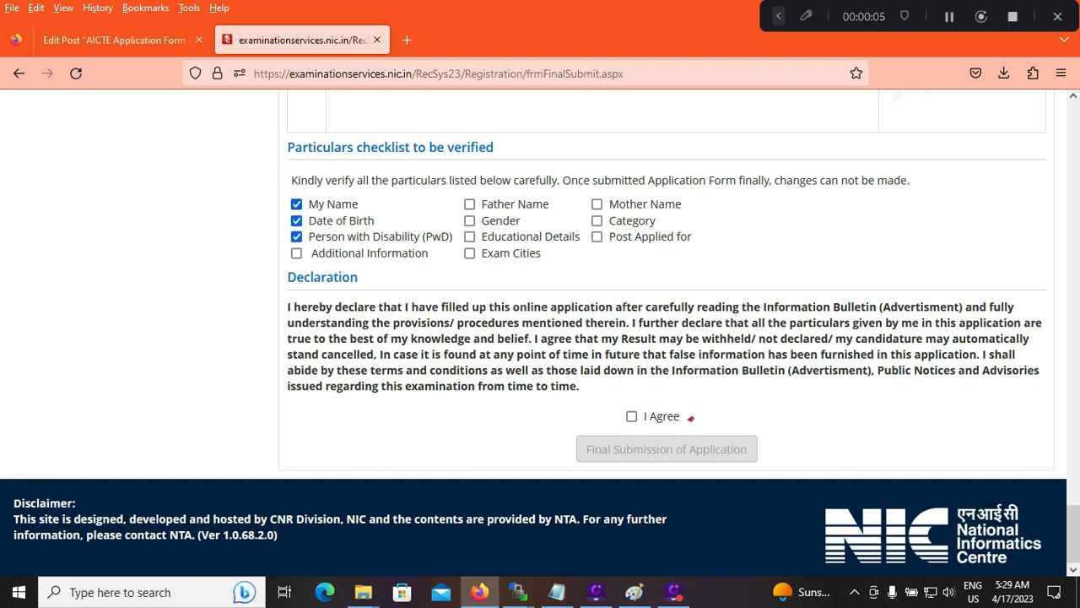
left_click(296, 254)
left_click(469, 204)
left_click(469, 221)
left_click(469, 236)
left_click(469, 253)
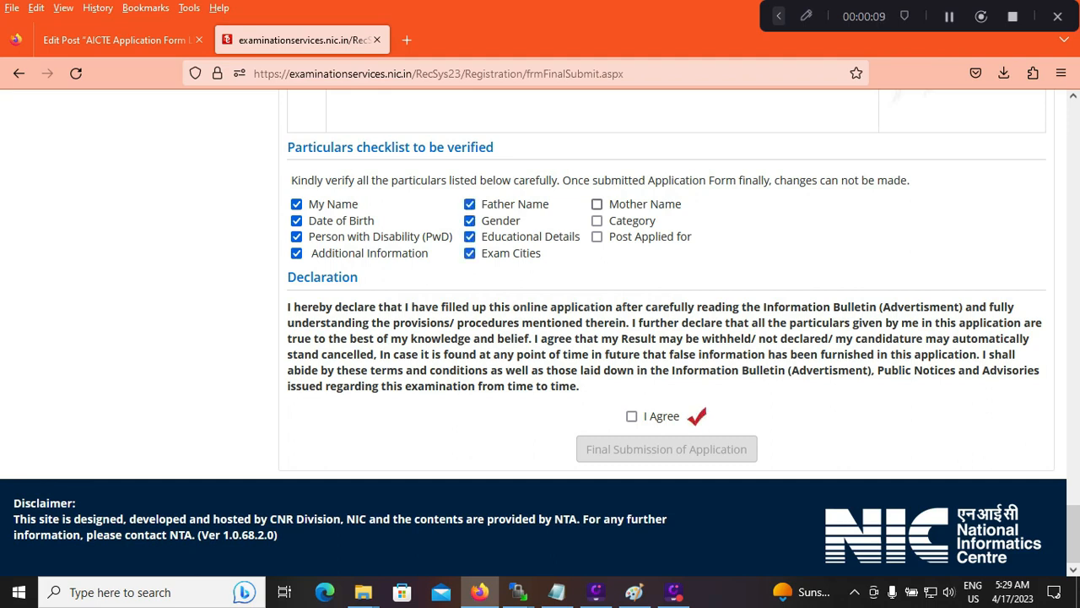
left_click(597, 204)
left_click(597, 221)
left_click(598, 237)
Agree to the declaration and make the final submission of the application
left_click_drag(689, 416, 707, 408)
left_click(633, 416)
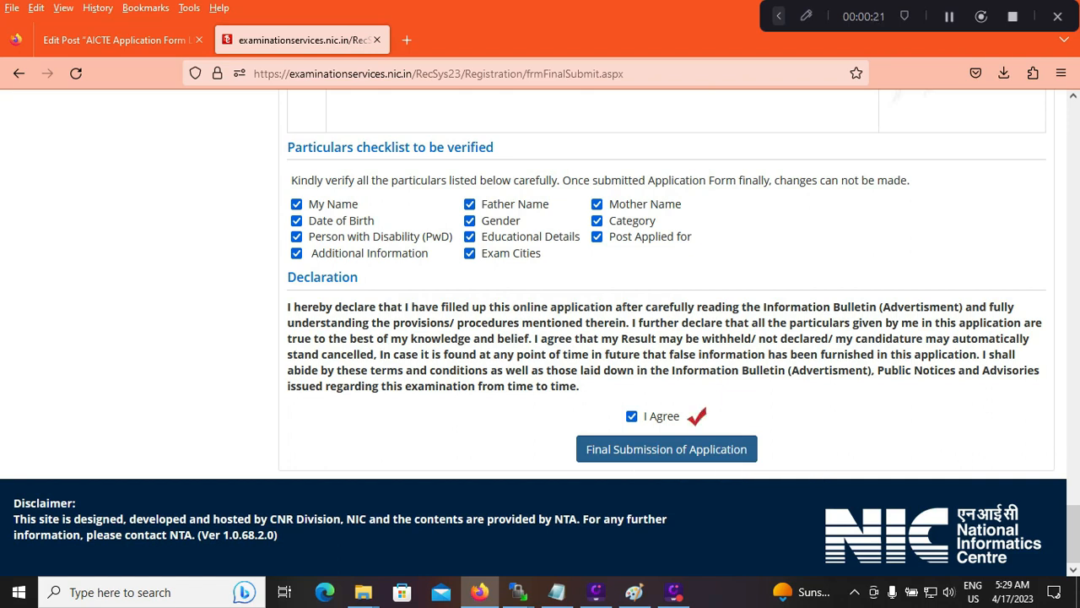
left_click(19, 73)
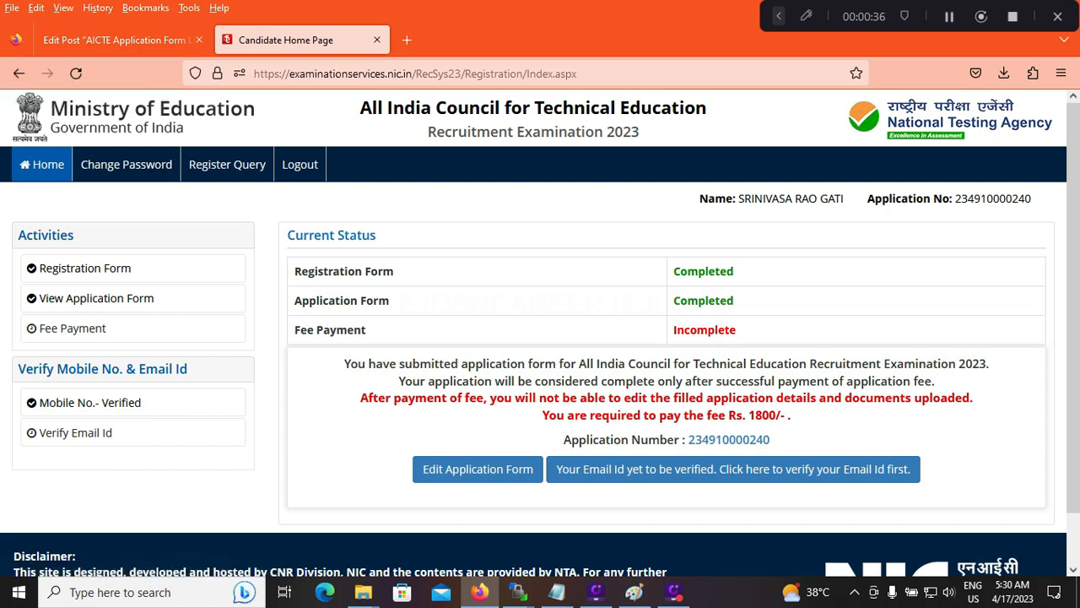
left_click(807, 16)
left_click(327, 16)
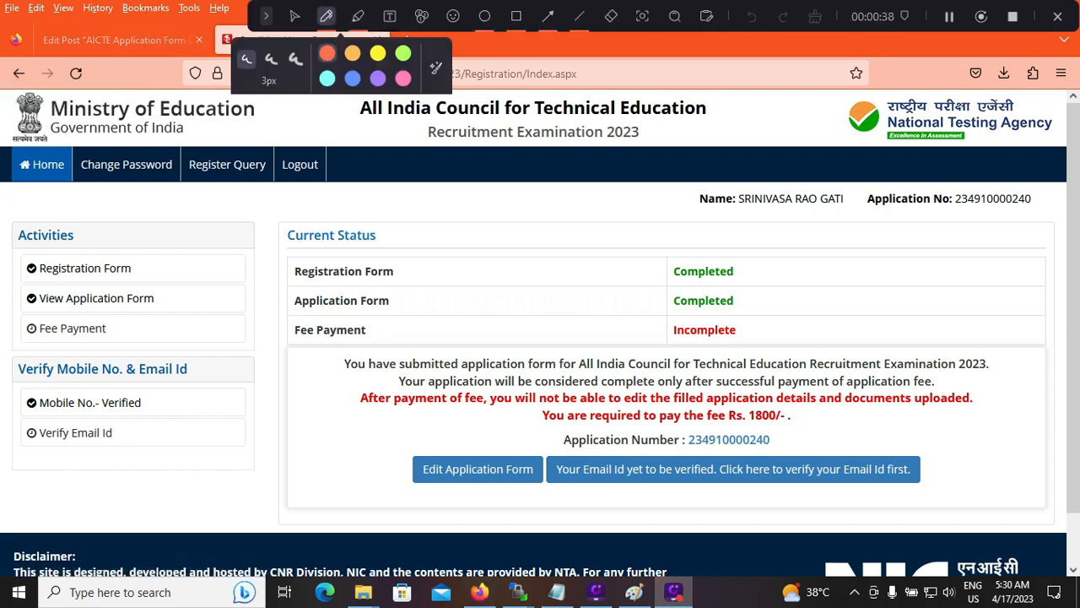
left_click_drag(857, 370, 784, 430)
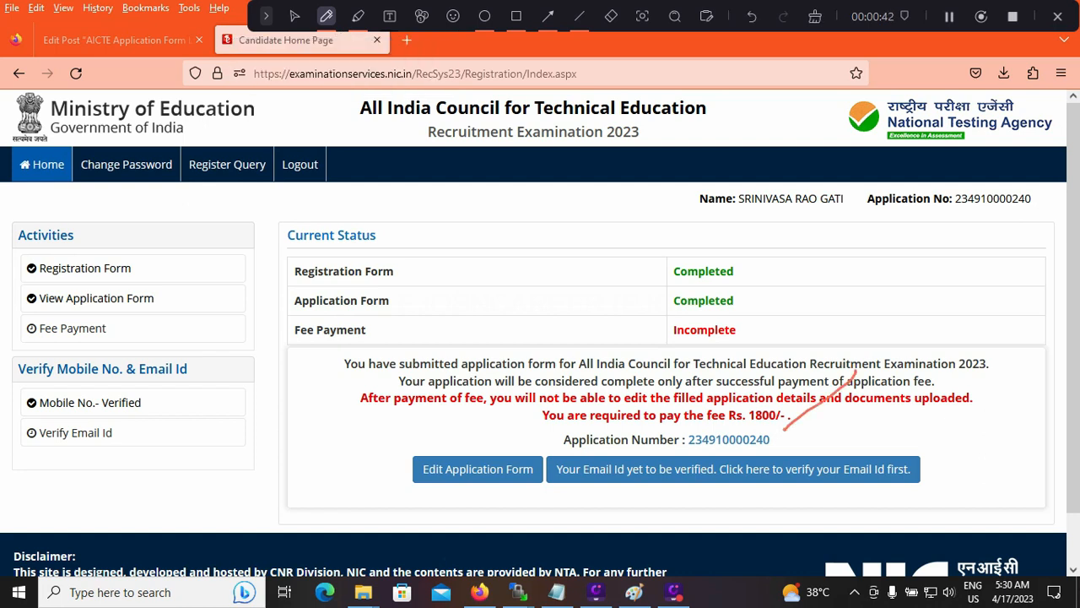
left_click(611, 16)
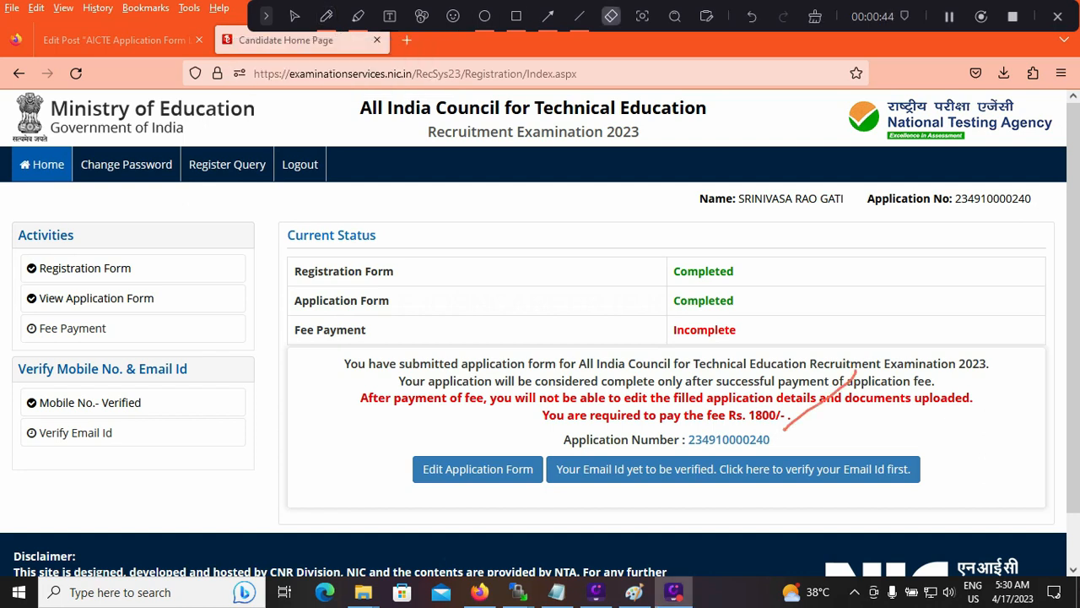
left_click(294, 16)
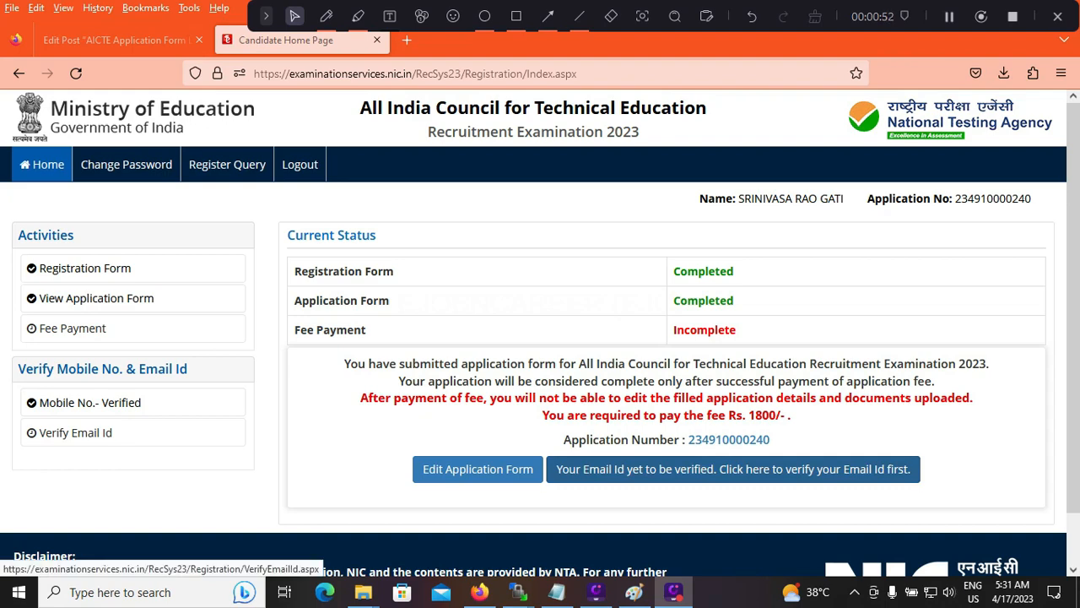
Open the verification page for the registered email ID and return to the candidate home page
left_click(734, 468)
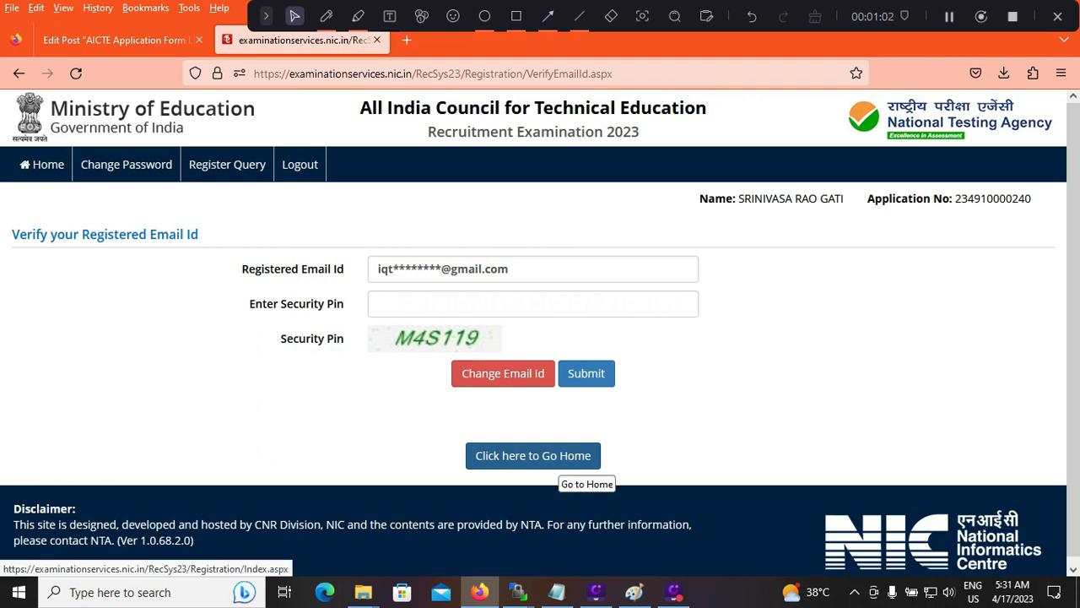
left_click(559, 463)
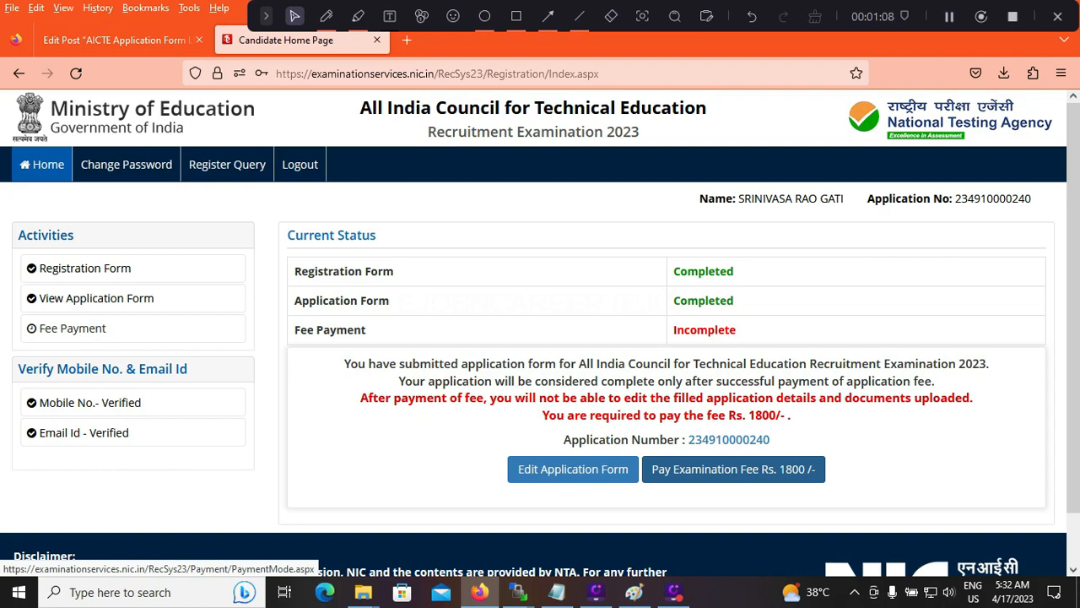
Start the examination fee payment of Rs. 1800 with Online Payment and proceed through the Canara Bank Payment Gateway
left_click(733, 469)
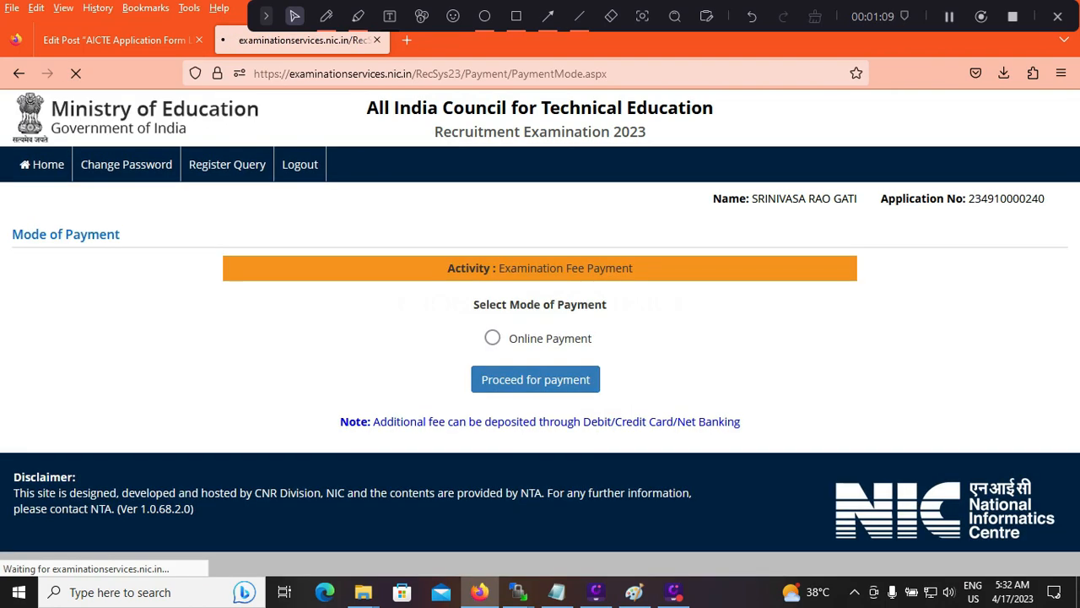
left_click(492, 338)
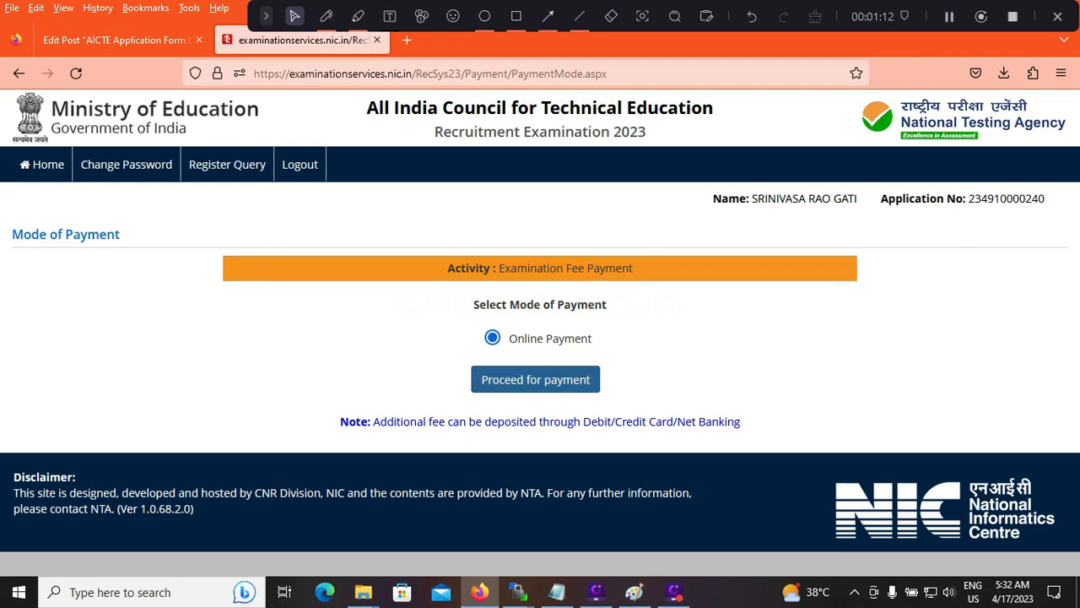
left_click(536, 379)
left_click(610, 359)
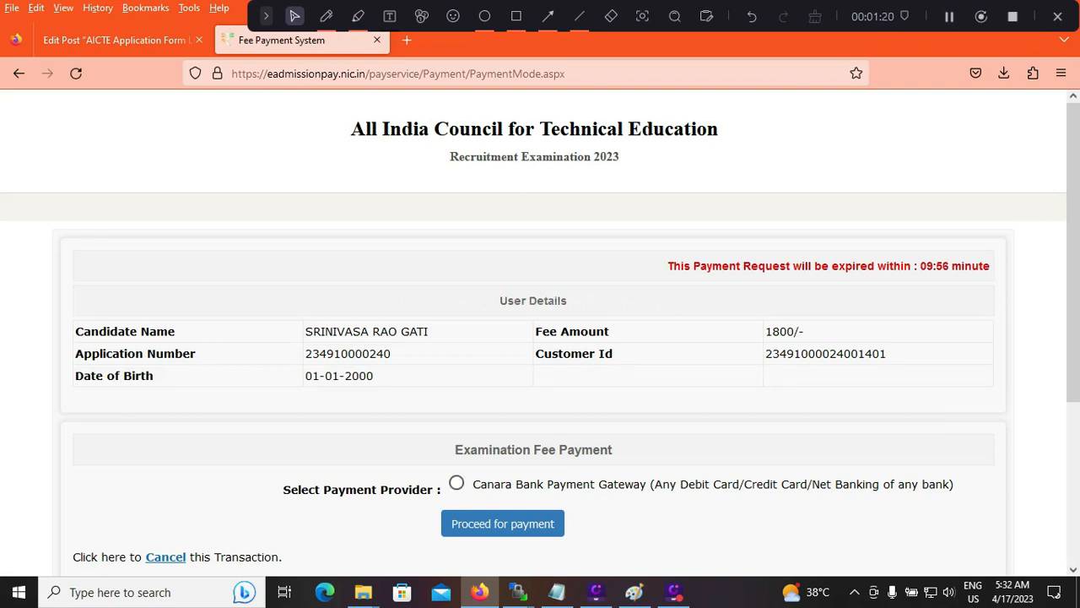
left_click(457, 483)
left_click(503, 523)
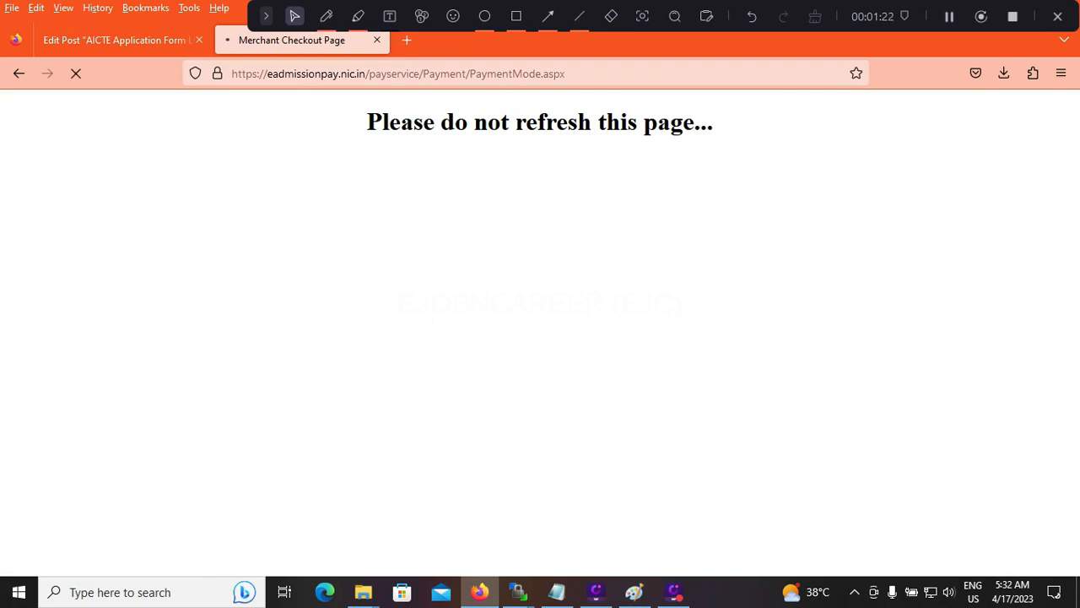